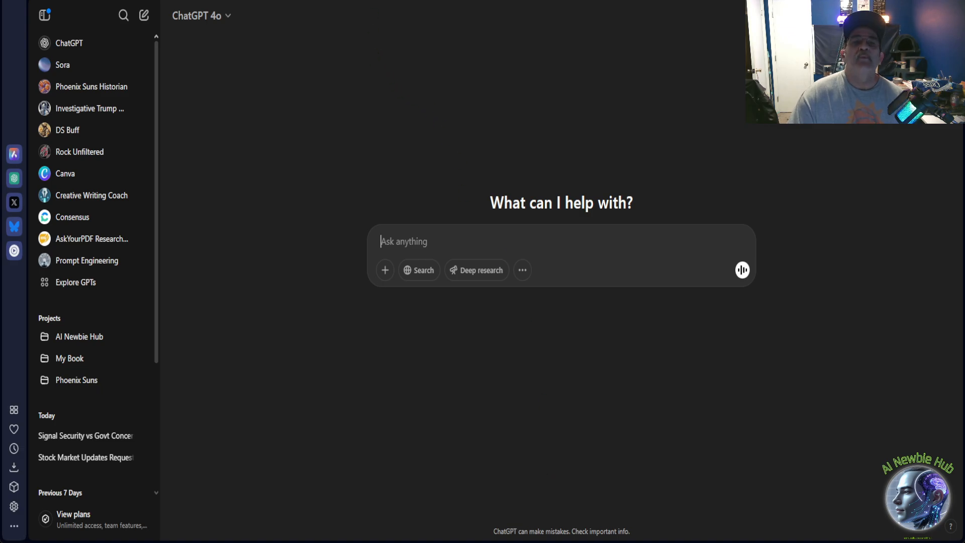
Switch to Canva and open the AI Newbie Hub brand kit.
click(306, 1)
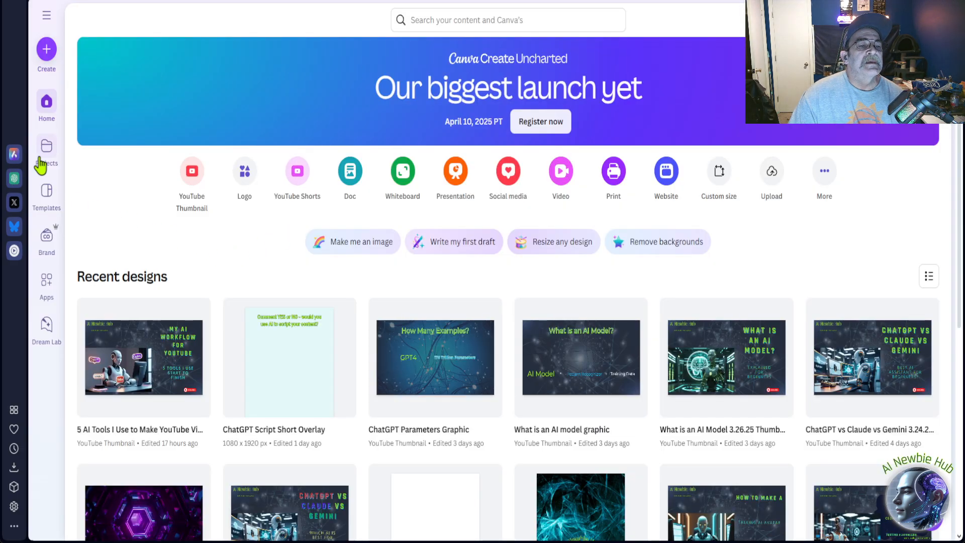
click(51, 245)
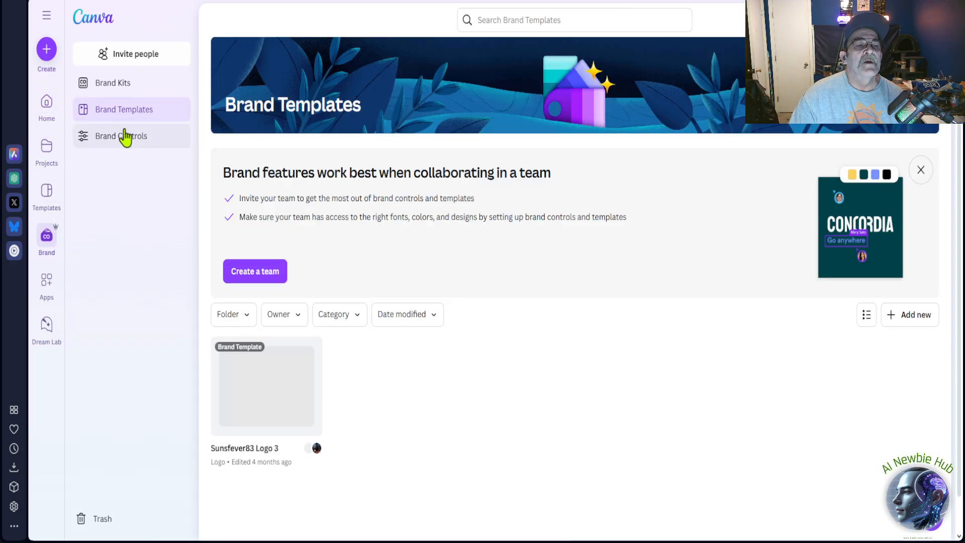
click(120, 84)
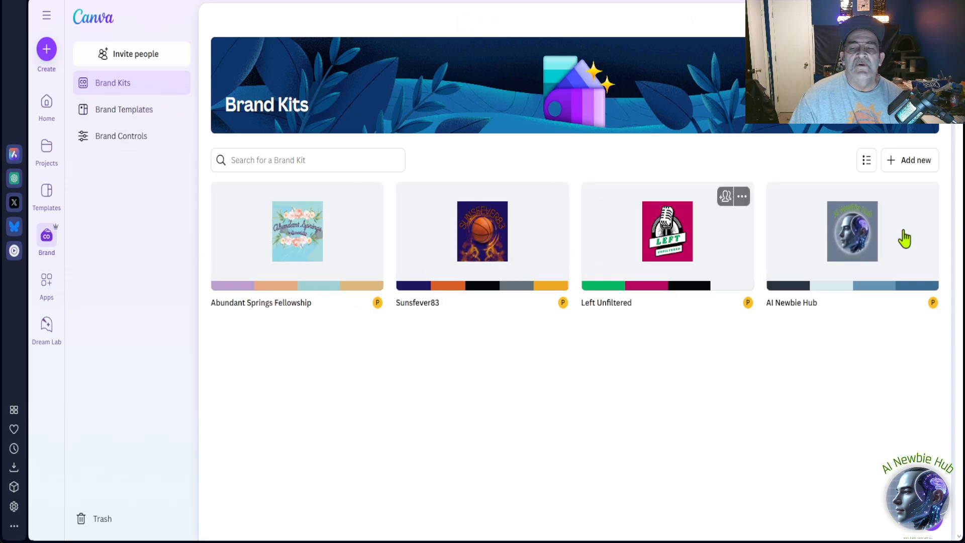
click(846, 280)
Review the AI Newbie Hub brand kit's logos, color palettes, fonts, icons and chart styles.
scroll(590, 276, down, 10)
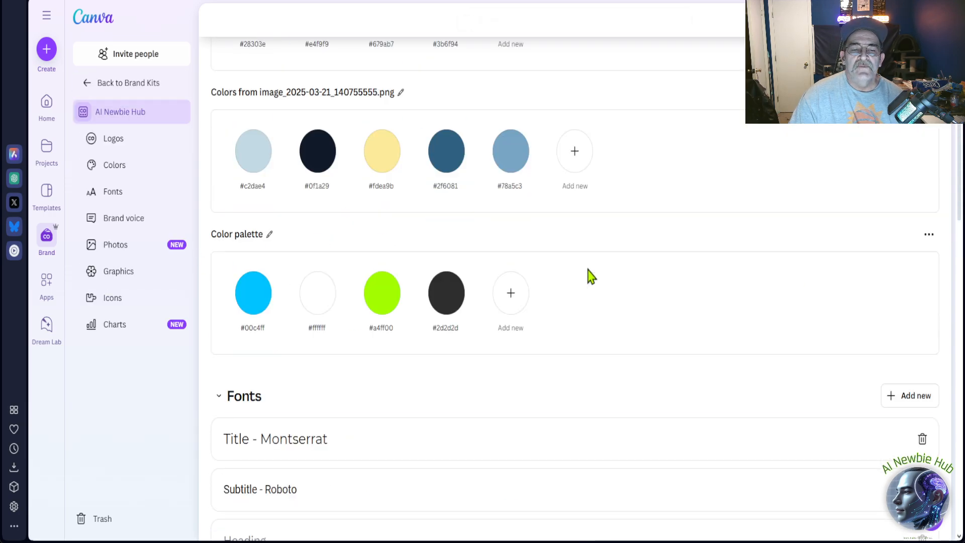
scroll(589, 276, up, 10)
scroll(591, 276, down, 20)
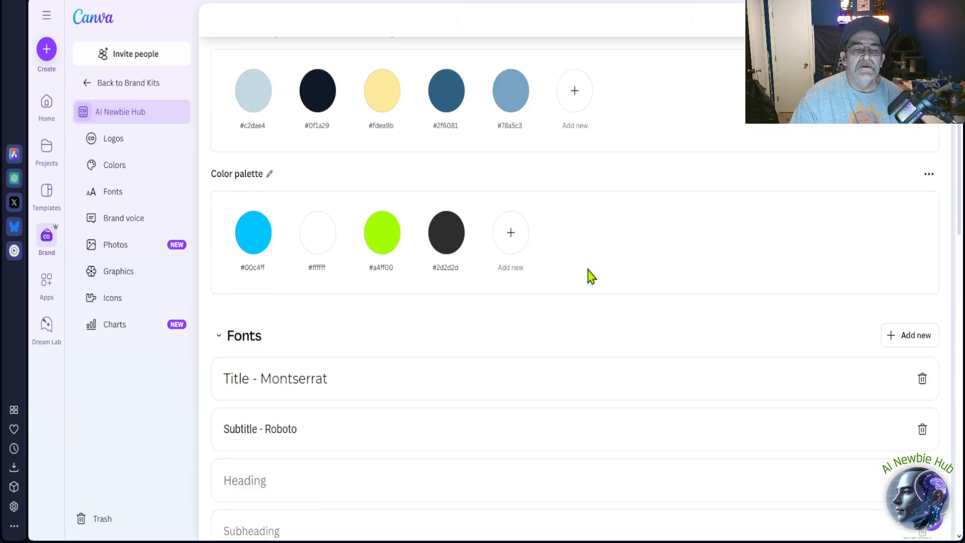
scroll(591, 276, down, 2)
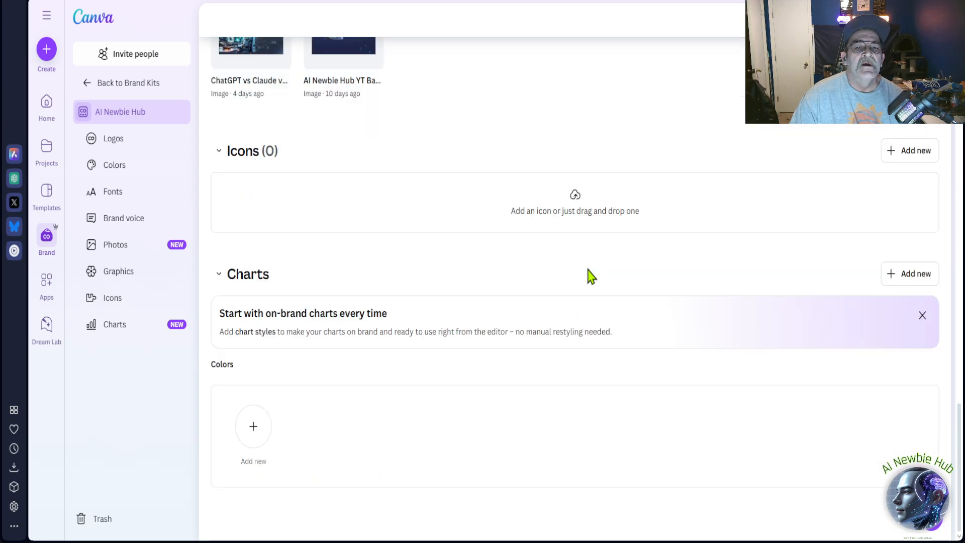
scroll(591, 276, up, 7)
scroll(592, 276, up, 12)
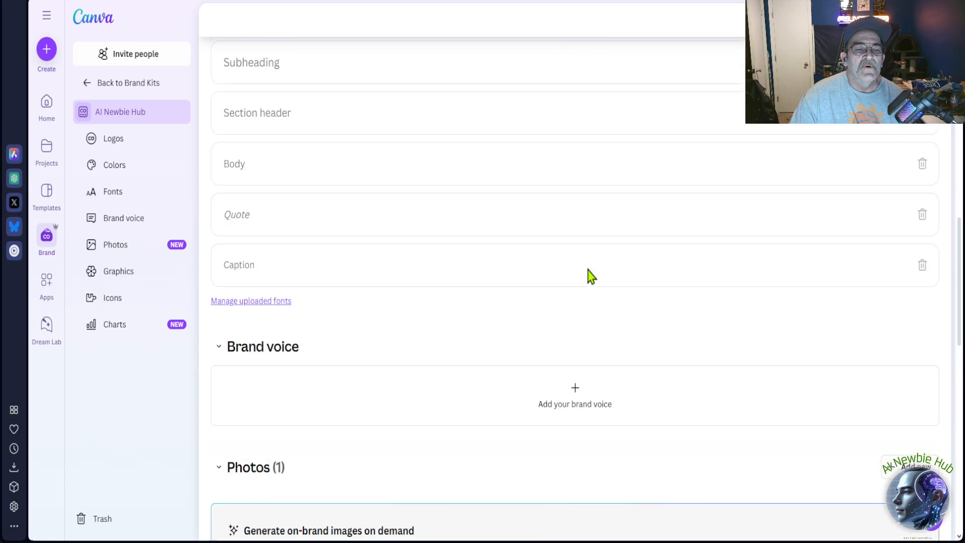
Return to the Canva home page and open the AI Newbie Hub Logo design from the recent designs.
click(50, 115)
scroll(388, 392, down, 8)
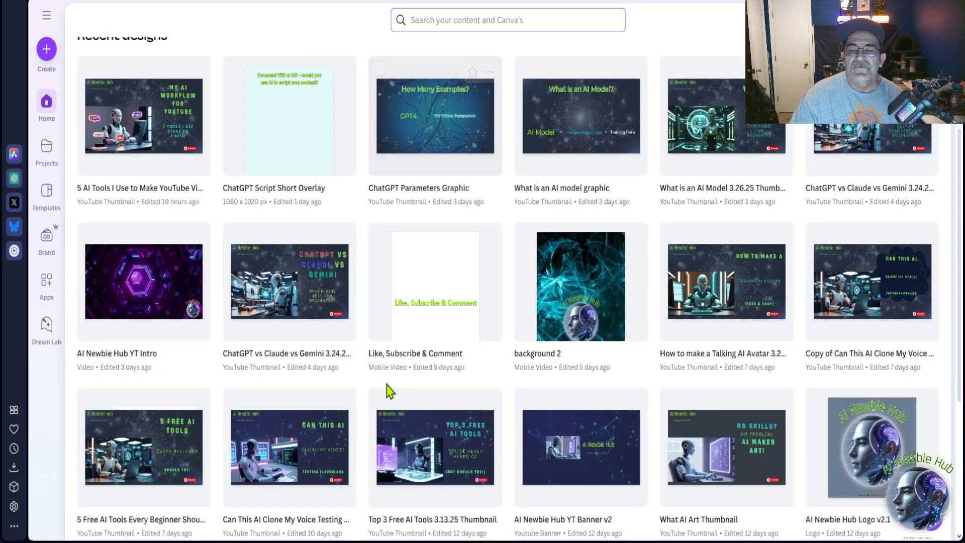
scroll(426, 370, down, 1)
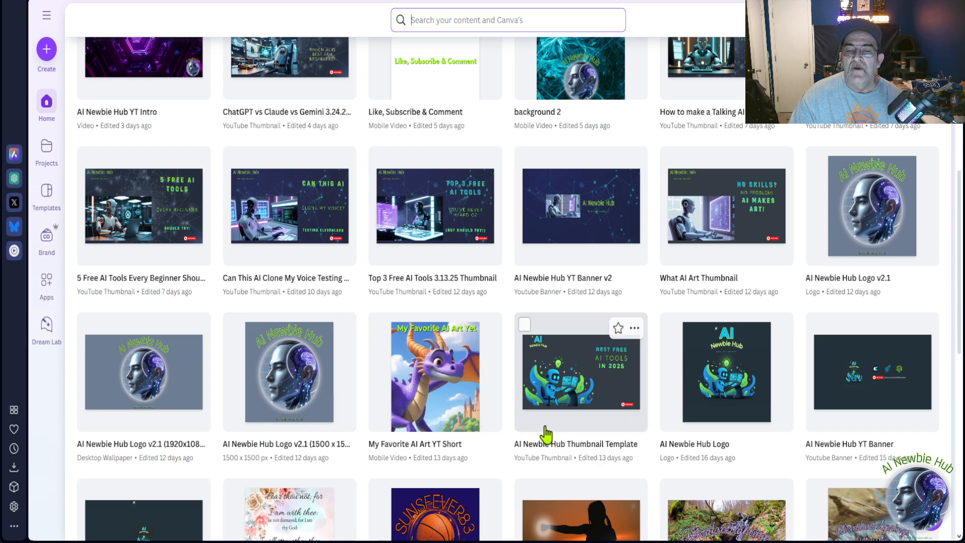
click(711, 377)
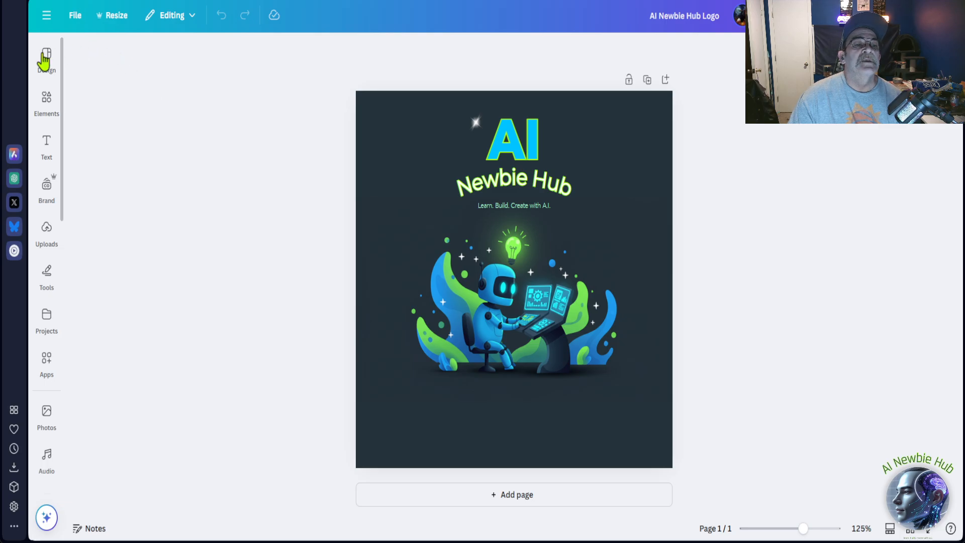
Leave the first logo for the home page and open the AI Newbie Hub Logo v2.1 design.
click(77, 16)
click(77, 20)
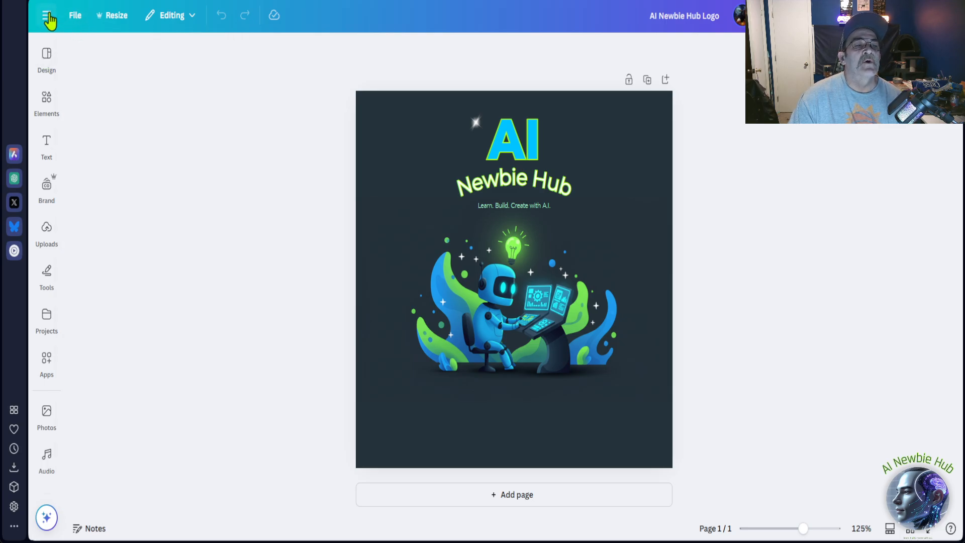
click(46, 16)
click(52, 108)
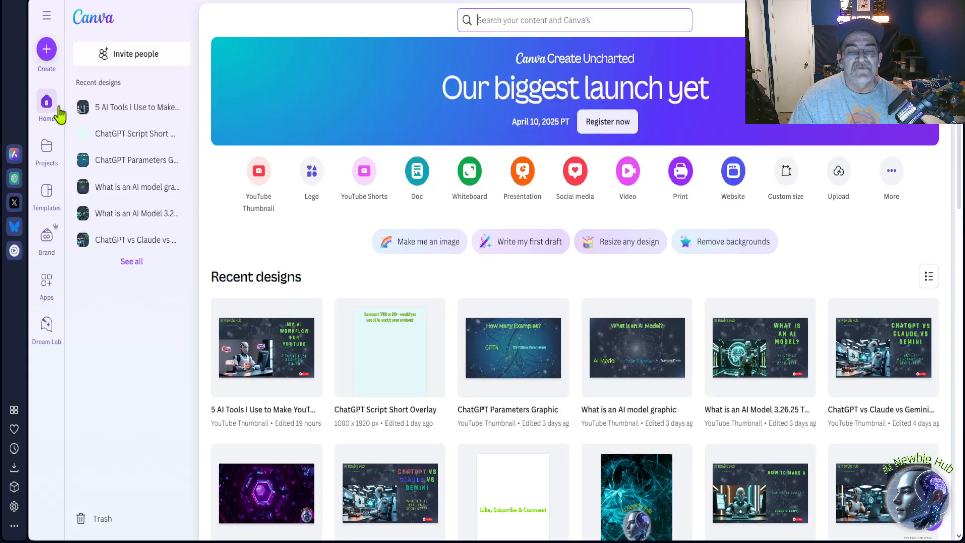
scroll(528, 248, down, 3)
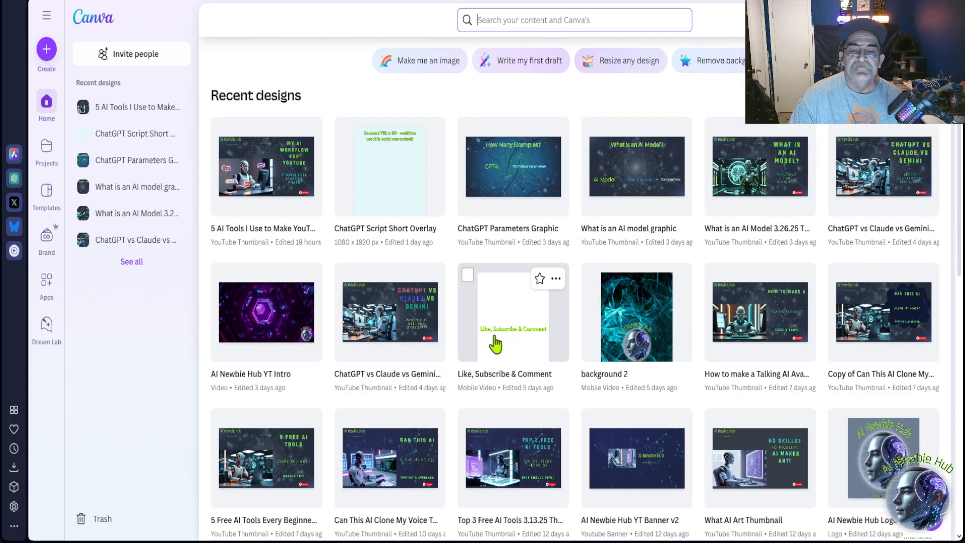
scroll(581, 420, down, 2)
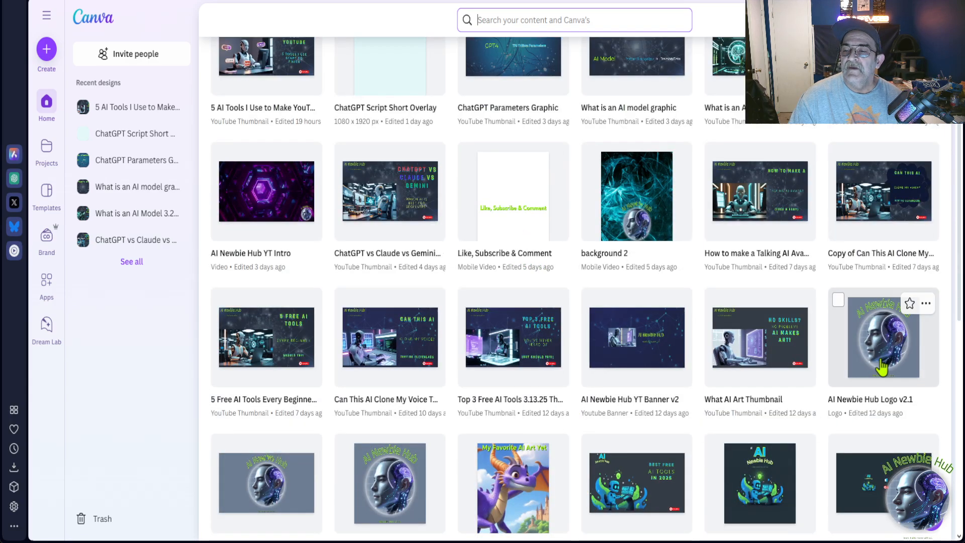
click(883, 363)
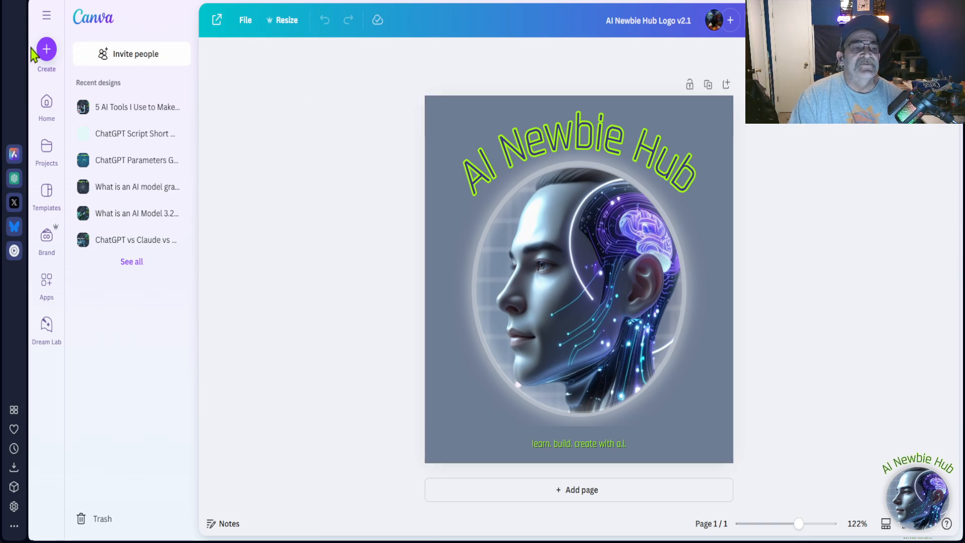
Return to Canva's home page, then switch to ChatGPT and open the Long Form chat in the AI Newbie Hub project.
click(44, 105)
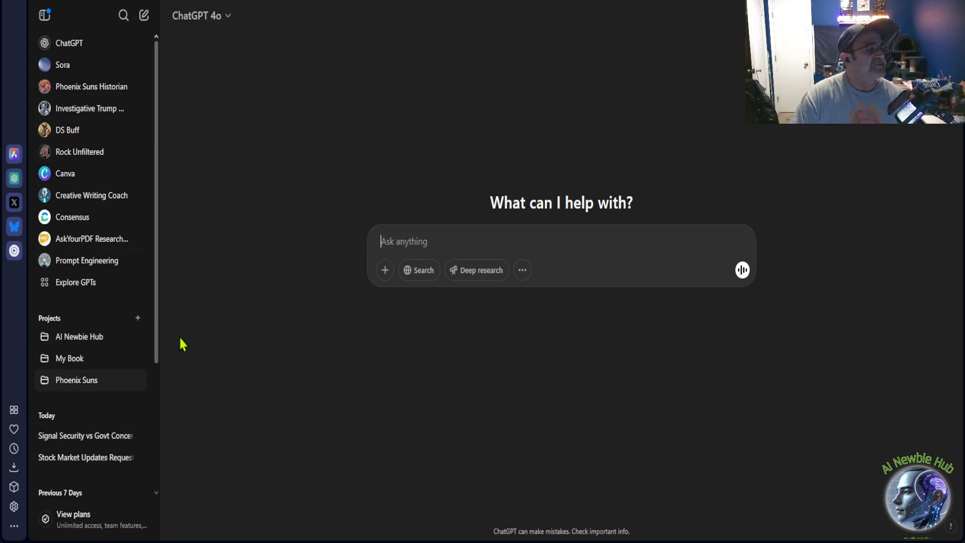
click(70, 342)
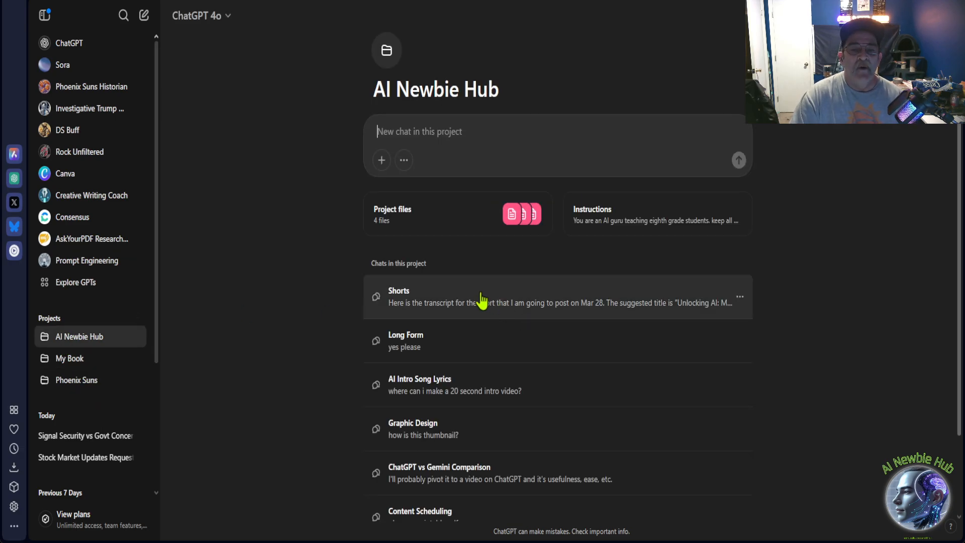
scroll(433, 292, down, 2)
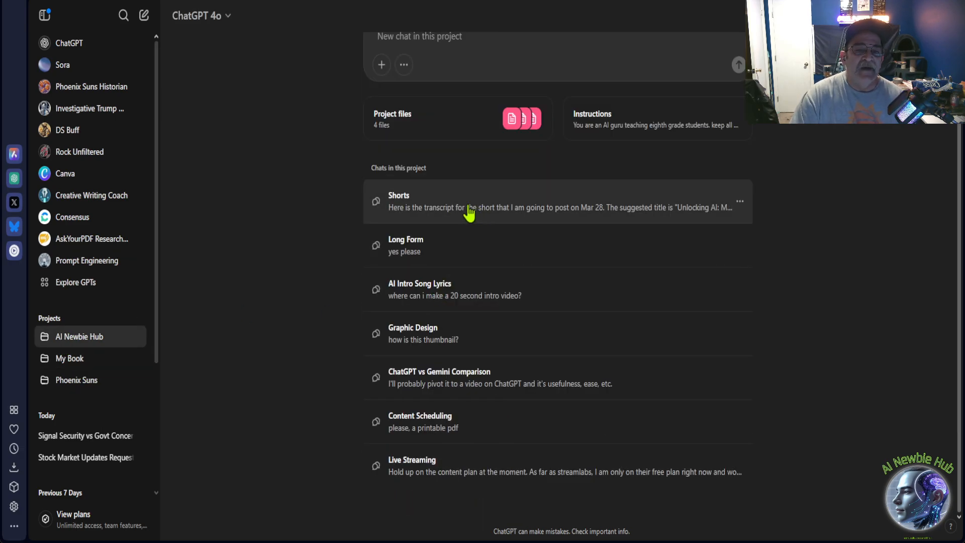
scroll(470, 213, up, 2)
scroll(468, 211, down, 2)
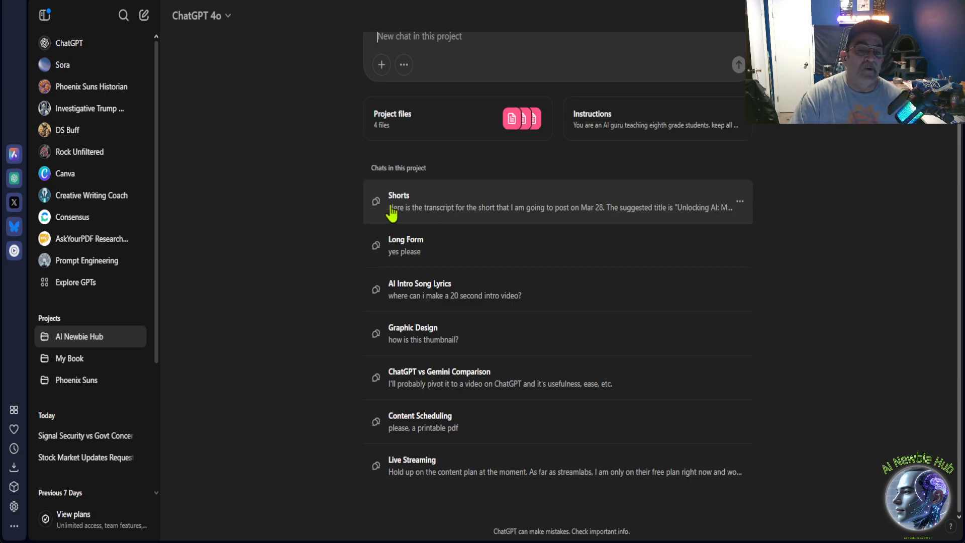
click(487, 246)
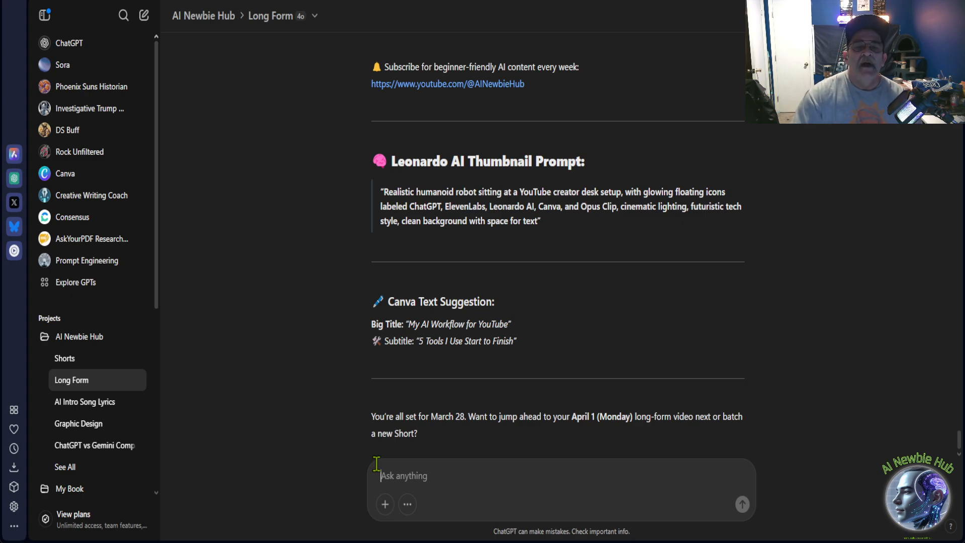
Look back through the Long Form chat to the question about overlap with the March 19 video.
scroll(513, 300, up, 2)
scroll(518, 334, down, 1)
scroll(521, 342, up, 5)
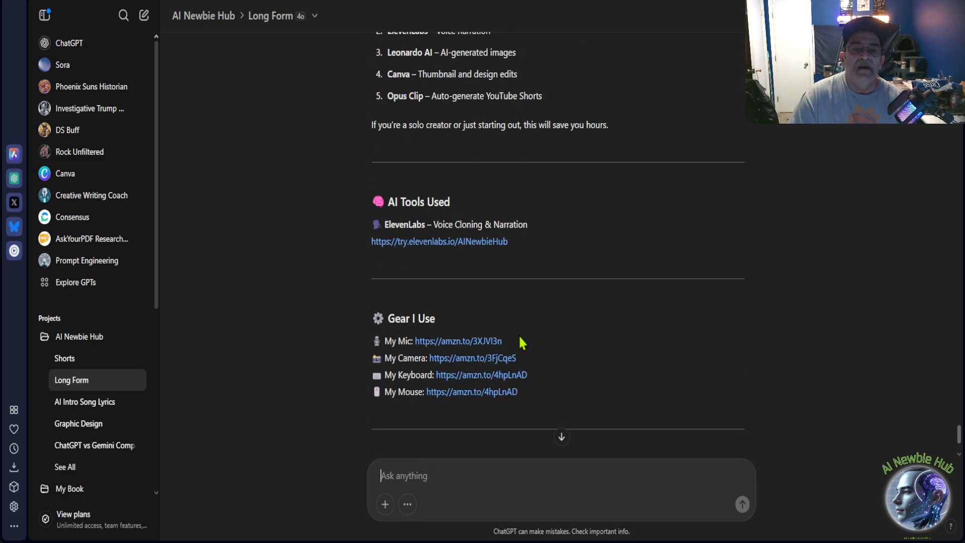
scroll(521, 342, up, 12)
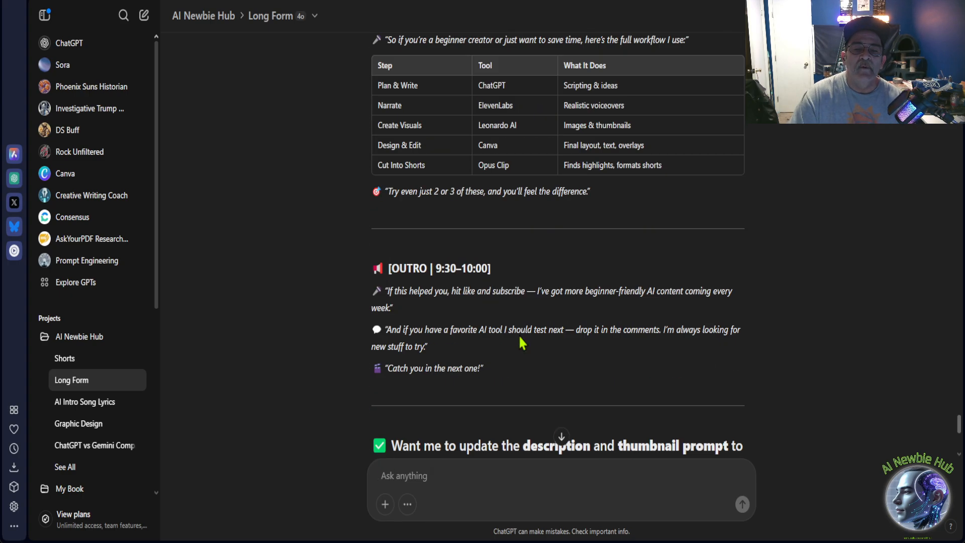
scroll(521, 342, up, 10)
scroll(519, 335, up, 8)
scroll(520, 268, up, 7)
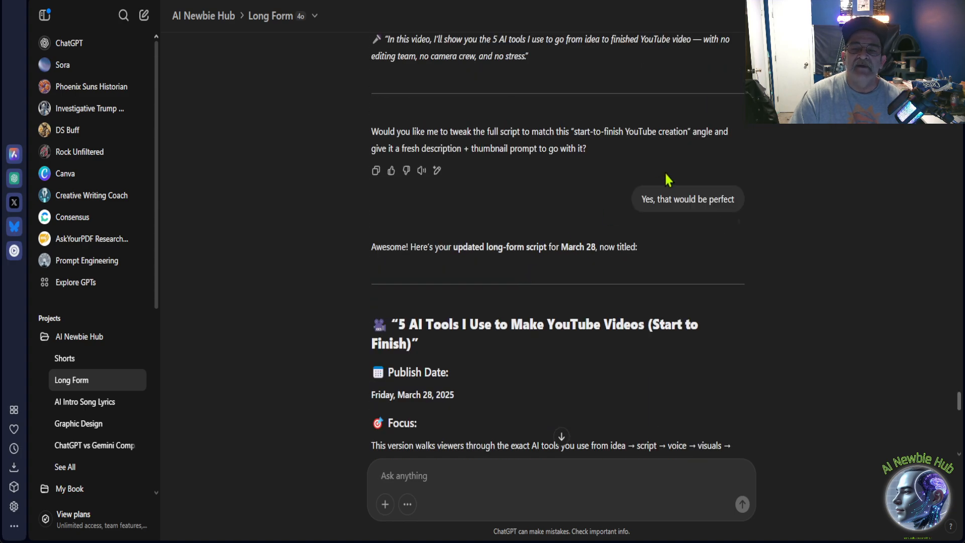
scroll(668, 180, up, 8)
scroll(607, 190, up, 10)
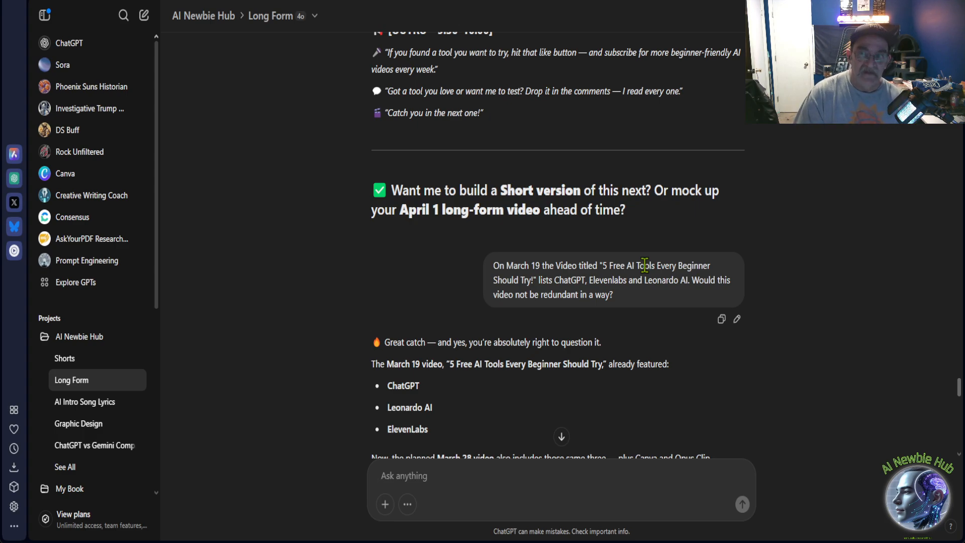
Read ChatGPT's reply on redundancy, including the new title idea, reframed script sections and new intro line.
scroll(645, 266, down, 1)
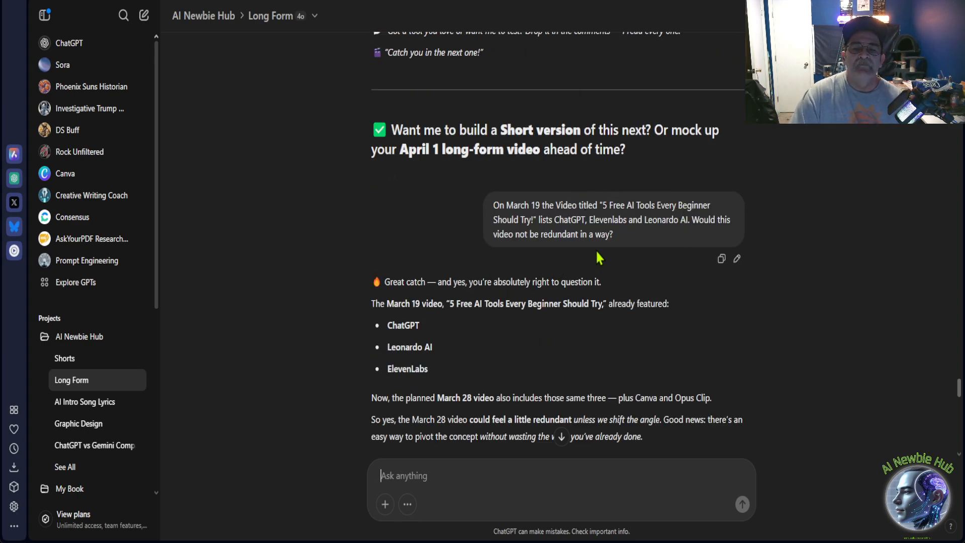
scroll(598, 262, down, 2)
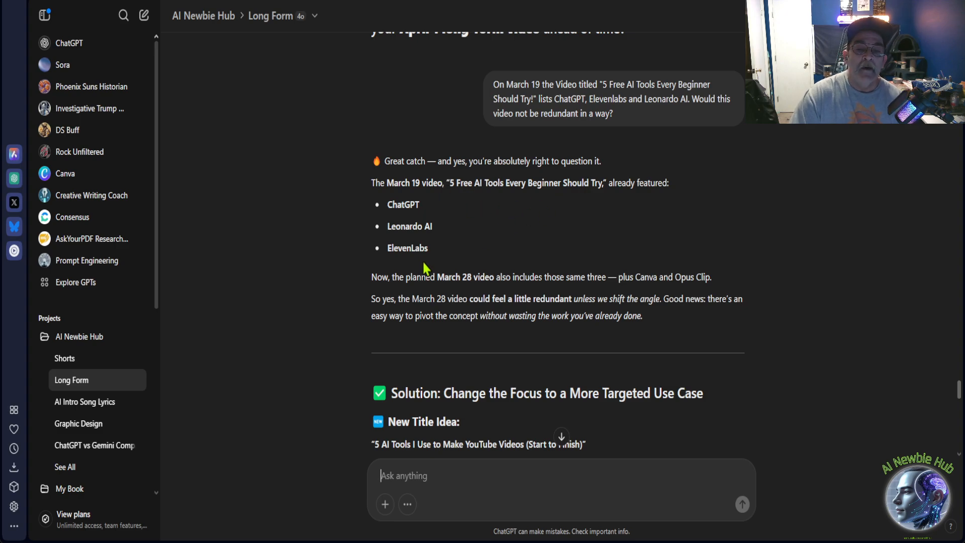
scroll(425, 269, down, 1)
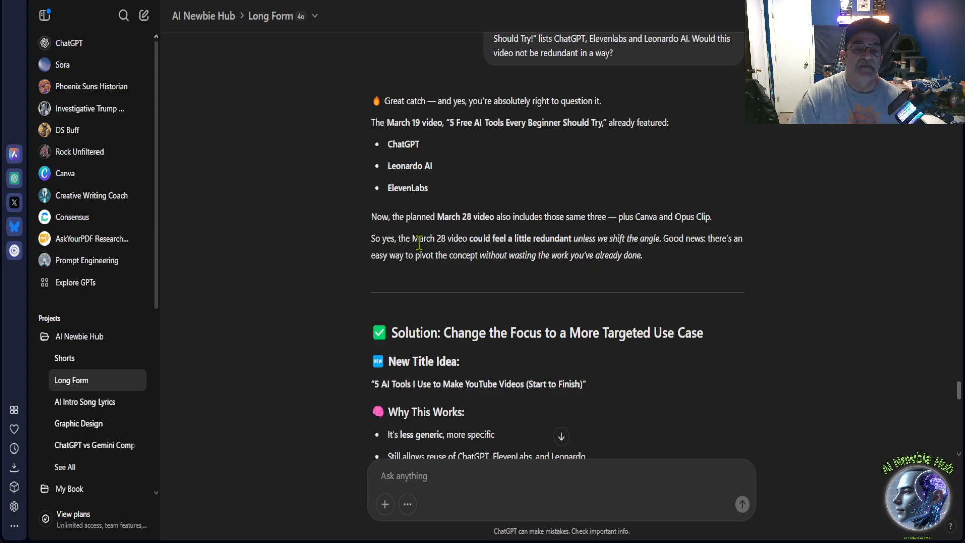
scroll(427, 242, down, 3)
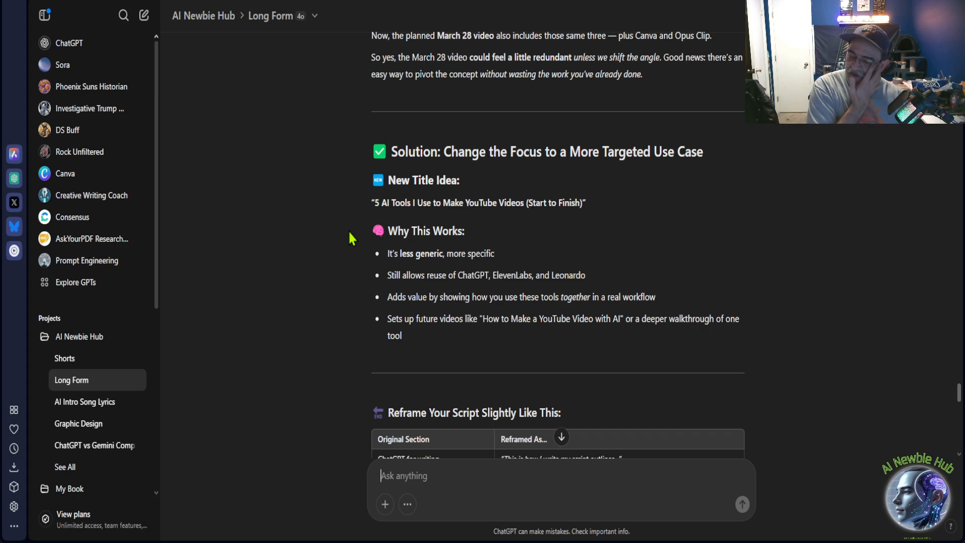
scroll(349, 232, down, 1)
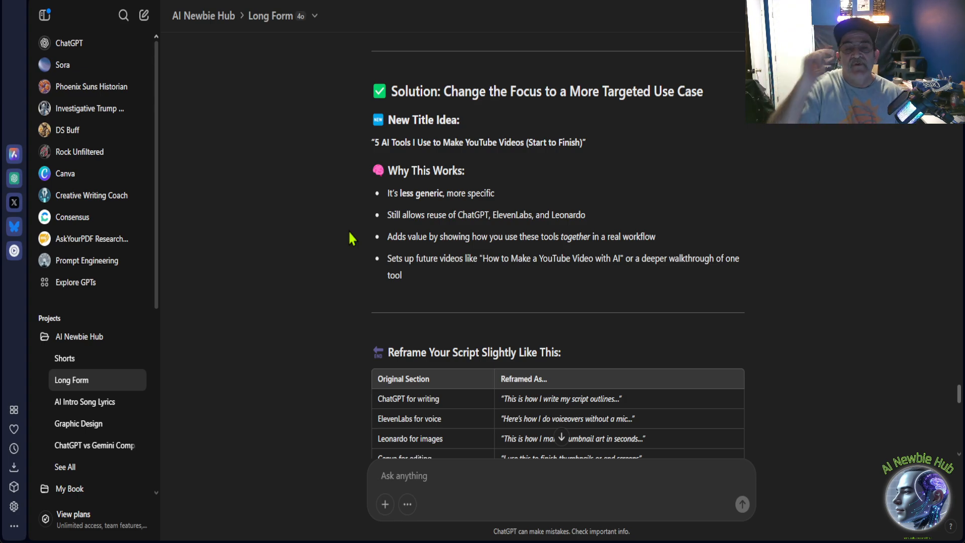
scroll(348, 236, down, 2)
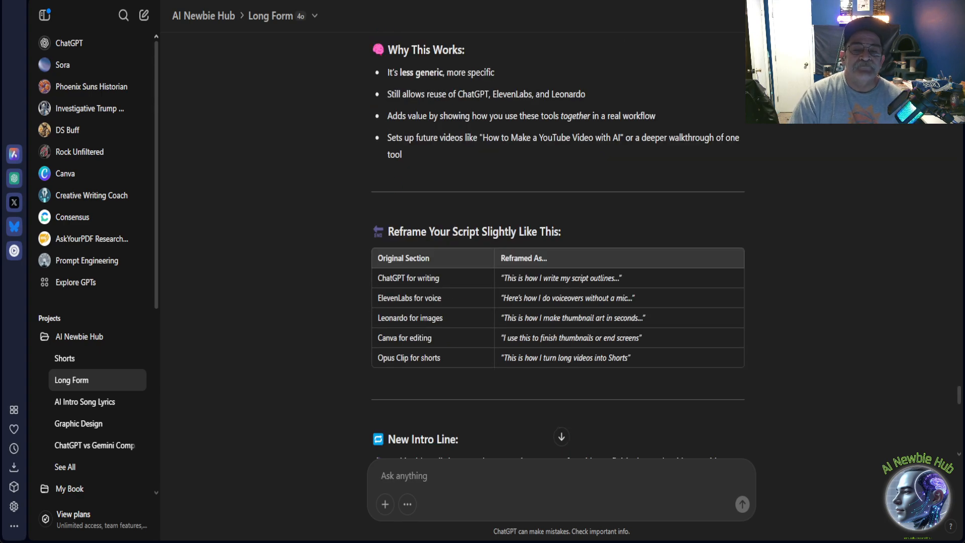
scroll(423, 208, down, 1)
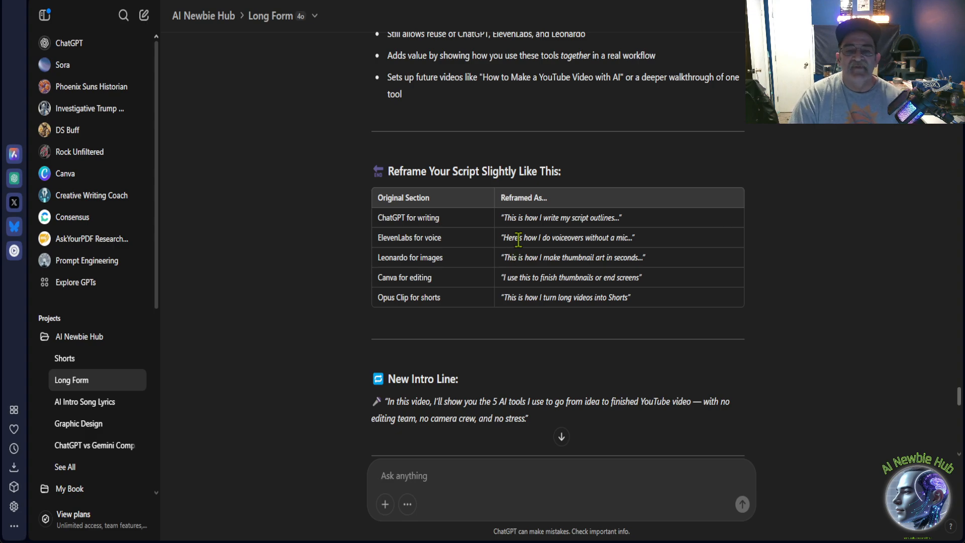
scroll(518, 238, down, 3)
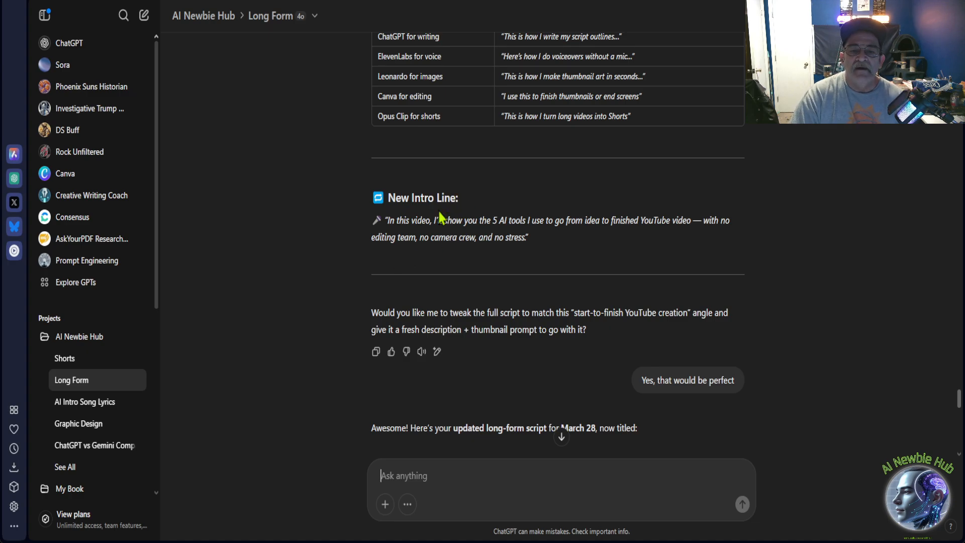
Read the script revision request and the opening of the updated March 28 long-form script.
scroll(430, 288, down, 1)
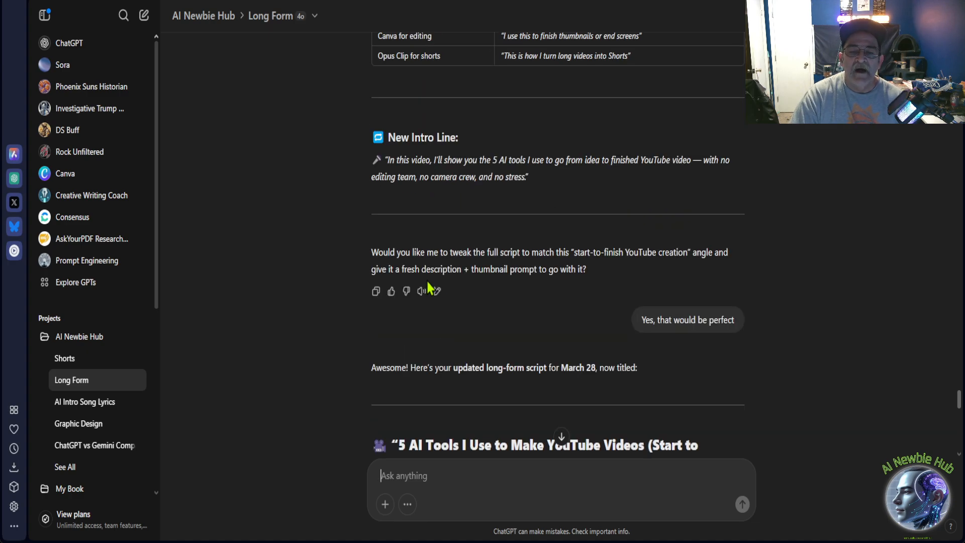
scroll(429, 285, down, 1)
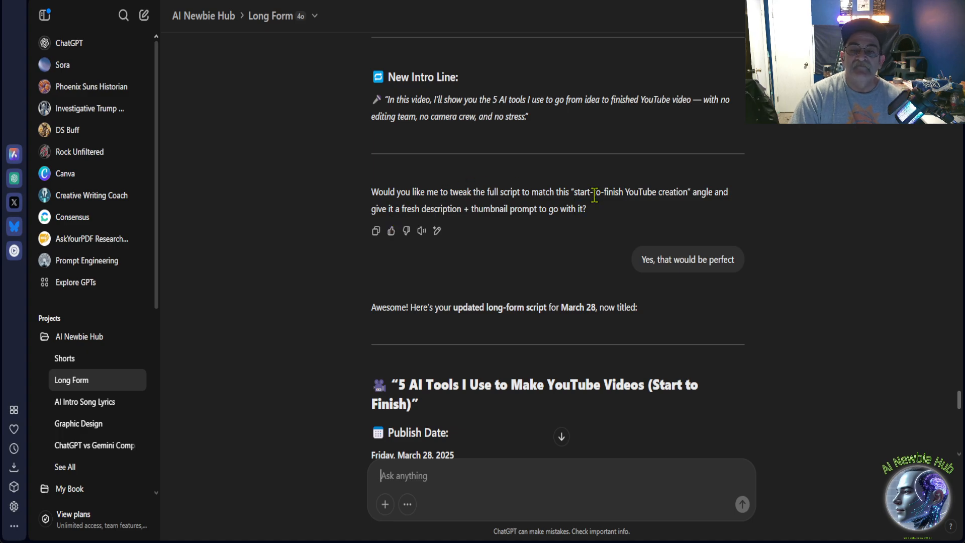
scroll(337, 274, down, 3)
scroll(337, 274, down, 2)
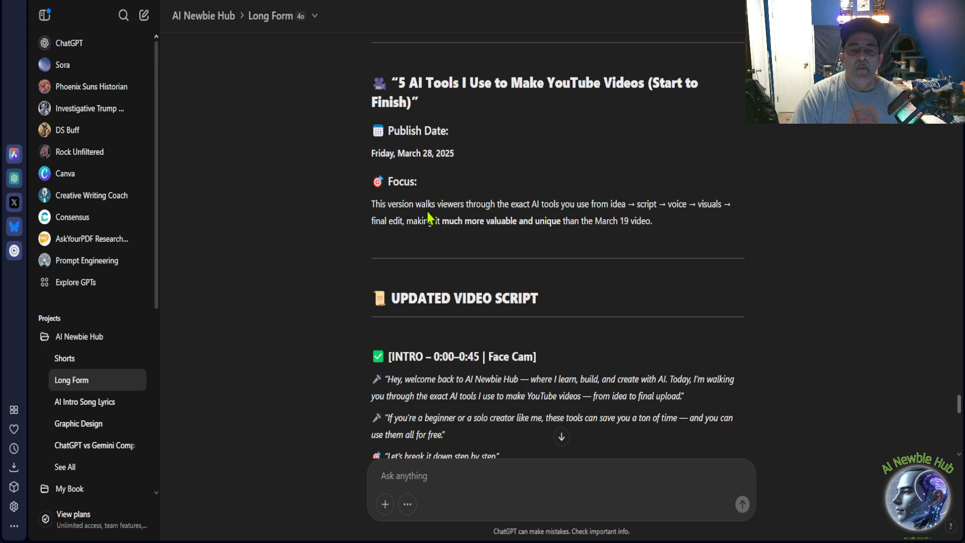
Read the updated March 28 video script from the intro through the tool steps, wrap-up recap table and outro.
scroll(415, 256, down, 1)
scroll(416, 256, down, 3)
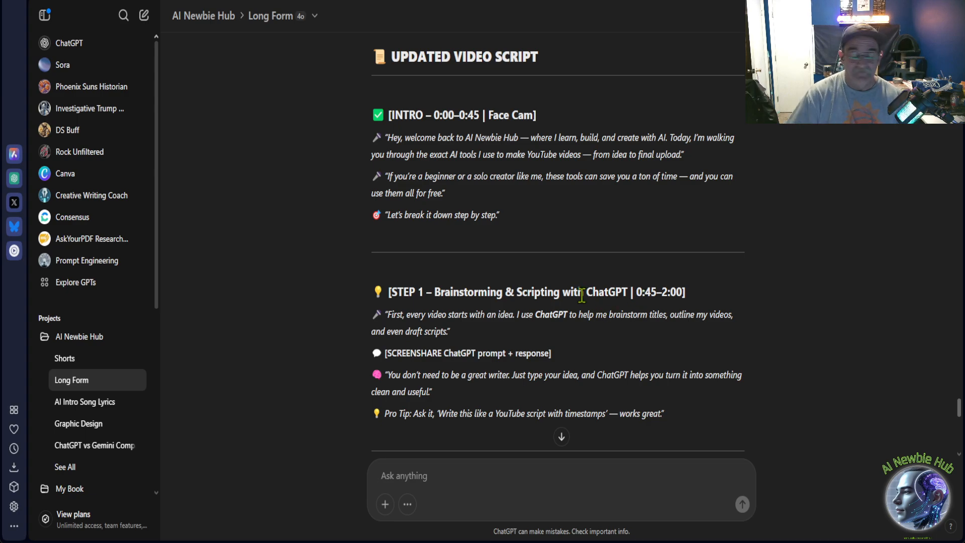
scroll(436, 194, down, 2)
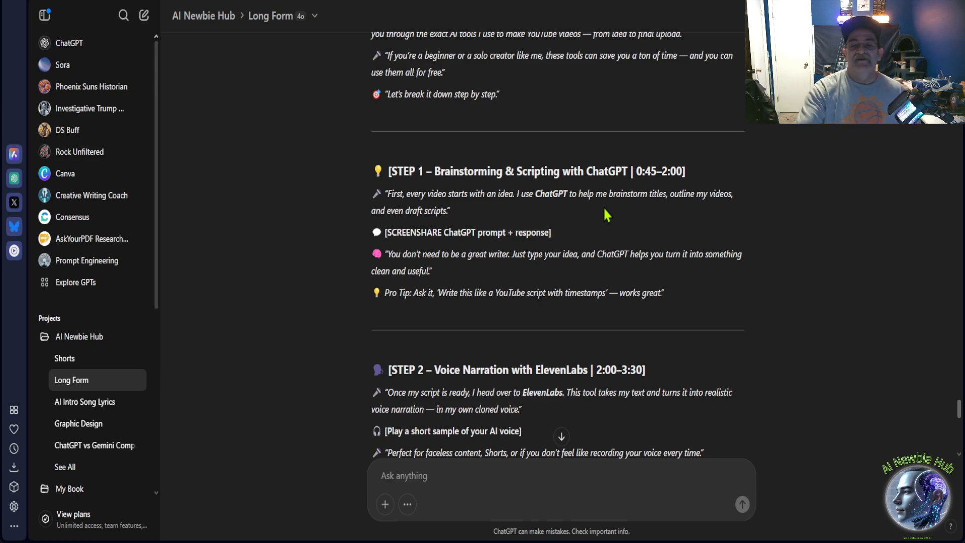
scroll(606, 215, down, 5)
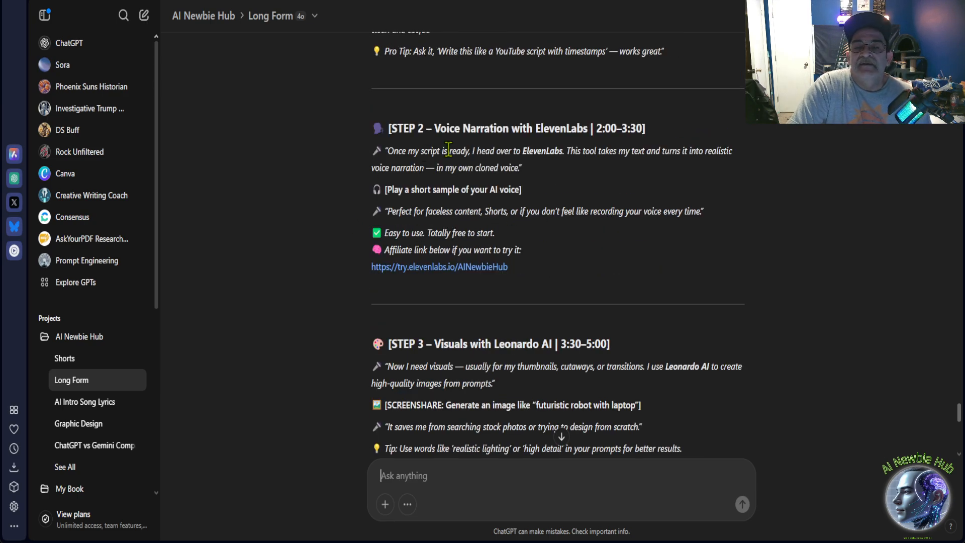
scroll(318, 238, down, 10)
scroll(441, 191, down, 7)
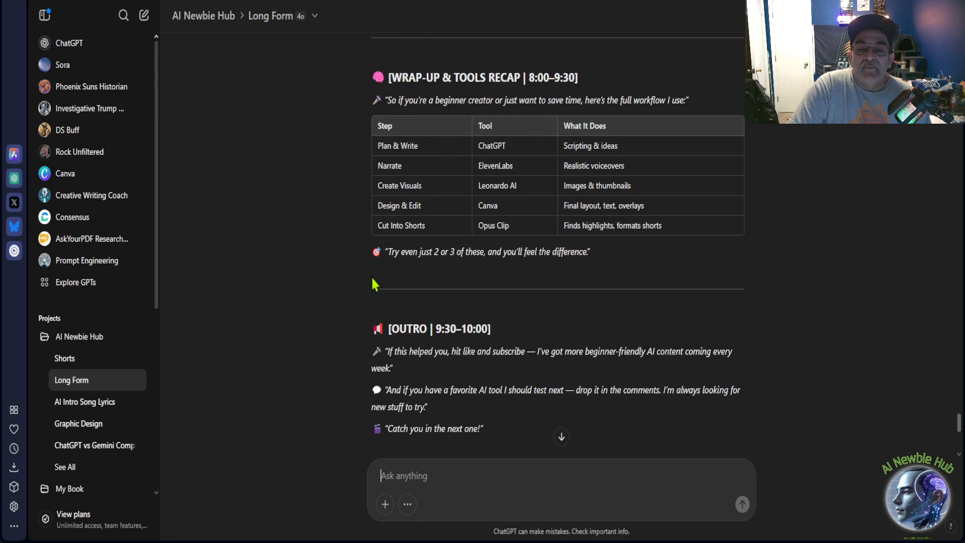
scroll(382, 297, down, 3)
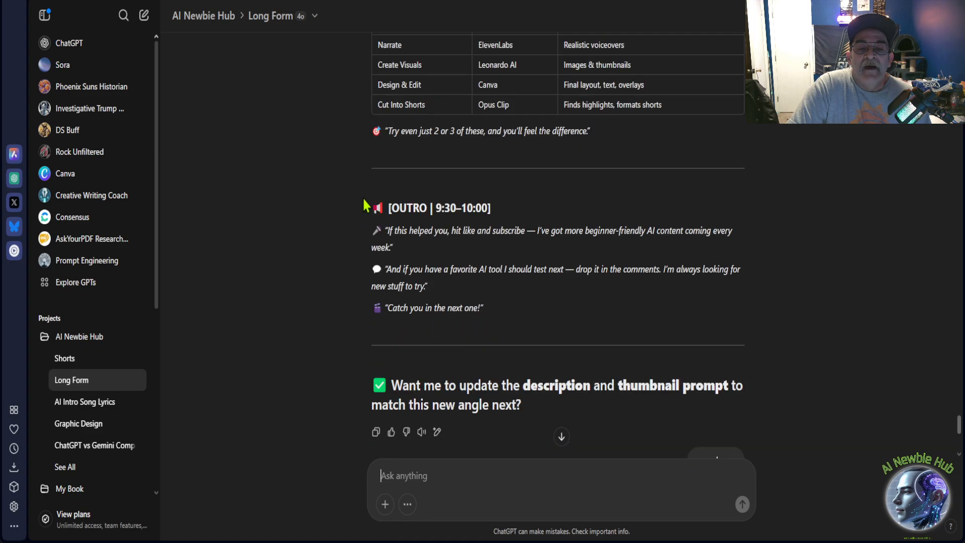
Read the updated YouTube video description, Leonardo AI thumbnail prompt and Canva text suggestion for the March 28 video.
scroll(303, 274, down, 3)
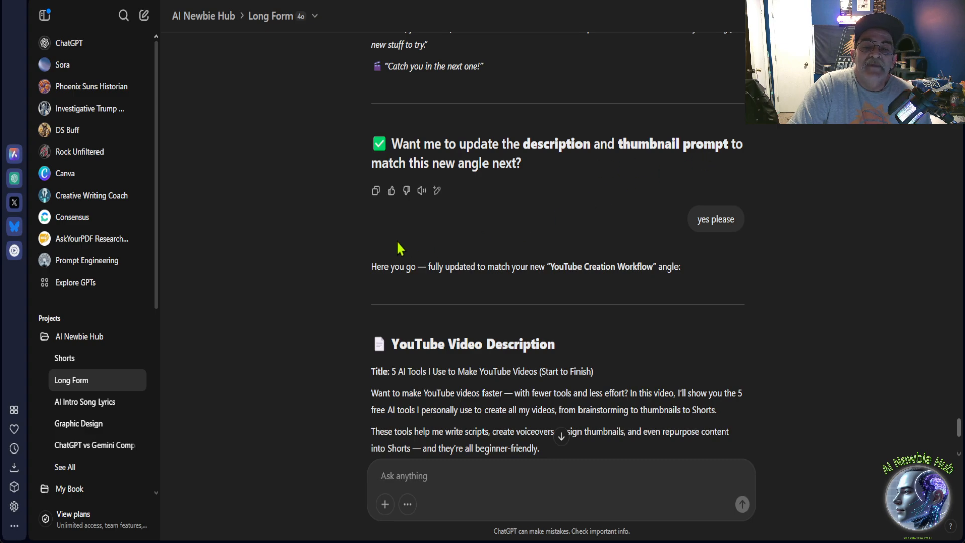
scroll(407, 240, down, 2)
scroll(546, 144, down, 2)
scroll(548, 128, up, 2)
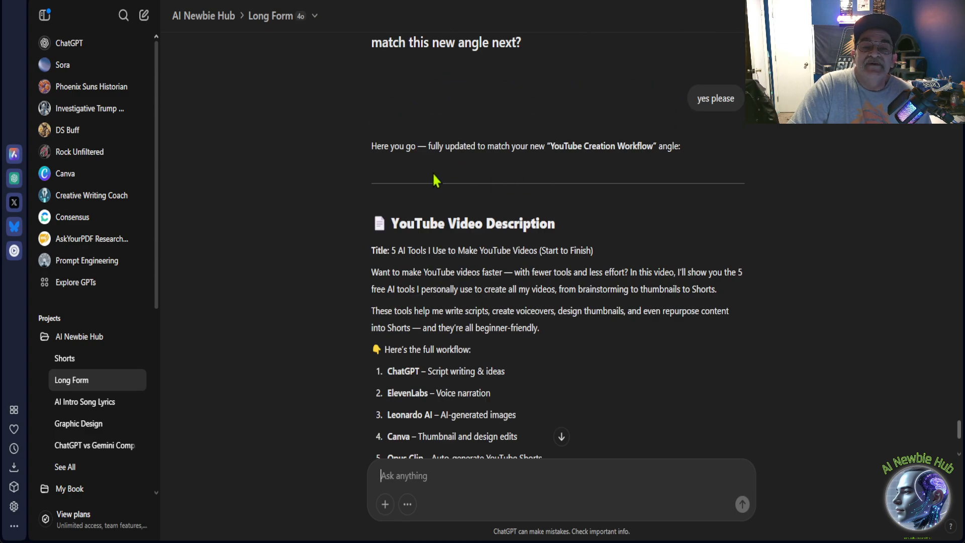
scroll(434, 172, down, 2)
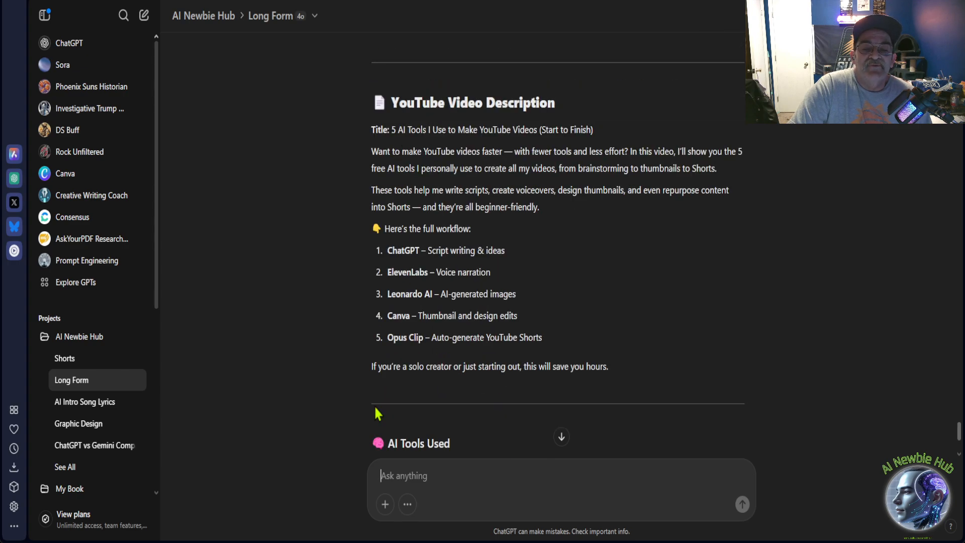
scroll(363, 200, down, 3)
scroll(363, 199, down, 7)
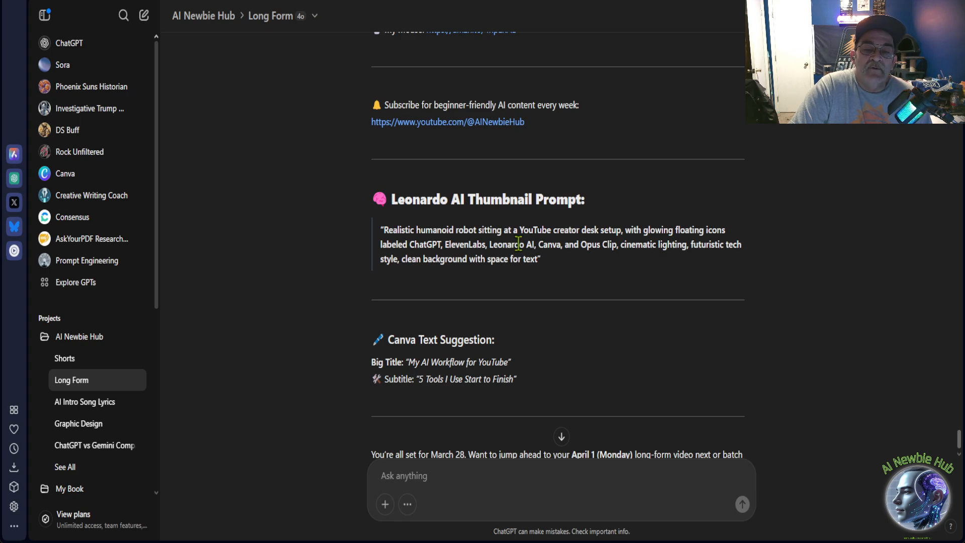
scroll(487, 320, down, 2)
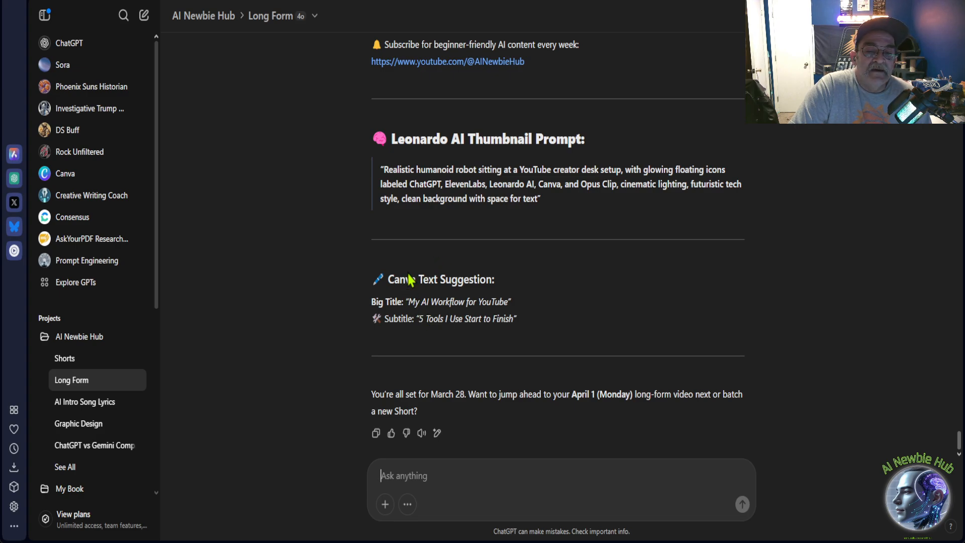
Highlight the Canva Text Suggestion section and the "April 1 (Monday)" date in the reply, clearing each selection.
drag(363, 283, 535, 349)
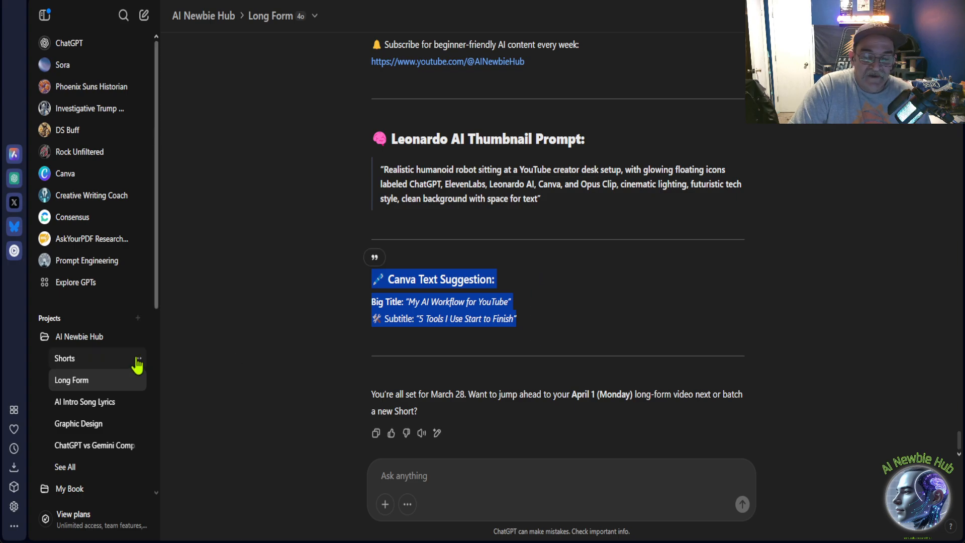
click(347, 308)
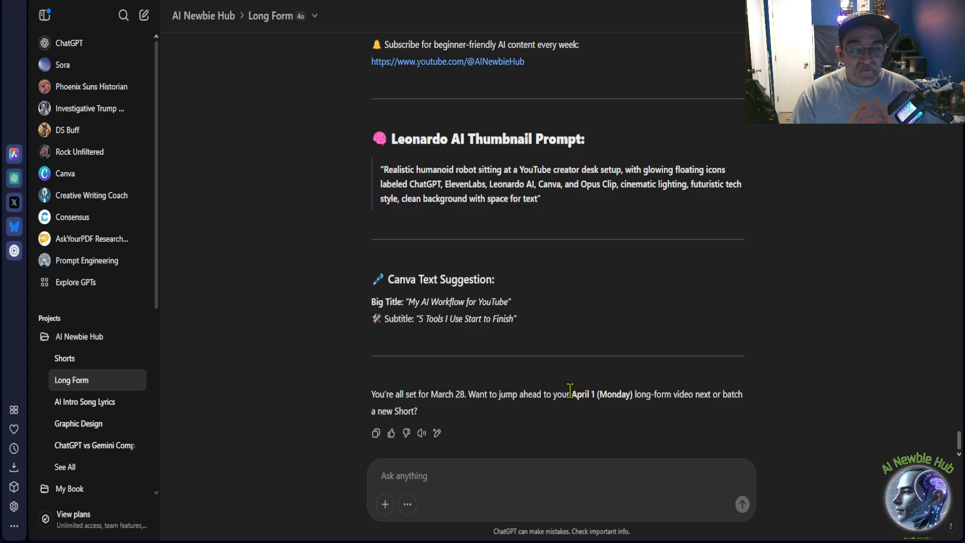
drag(571, 394, 632, 399)
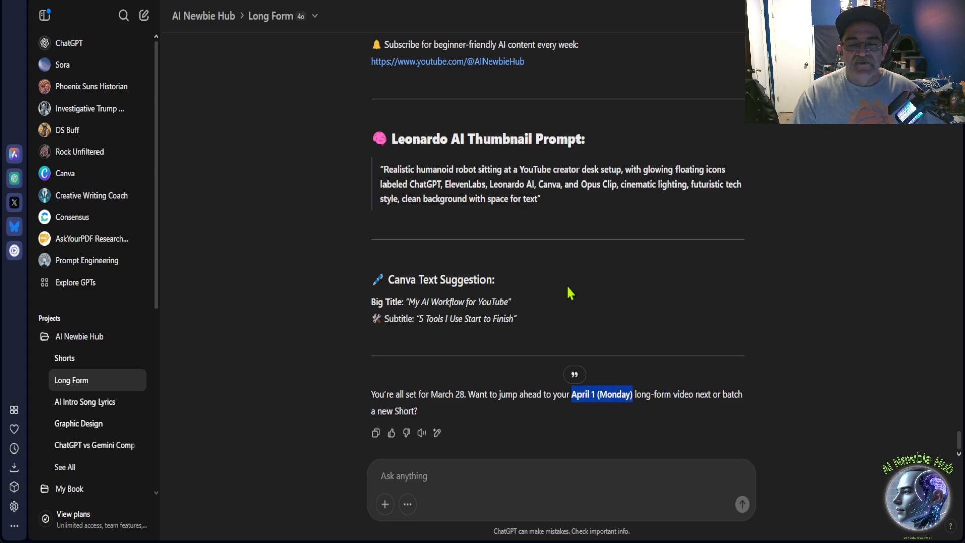
click(372, 346)
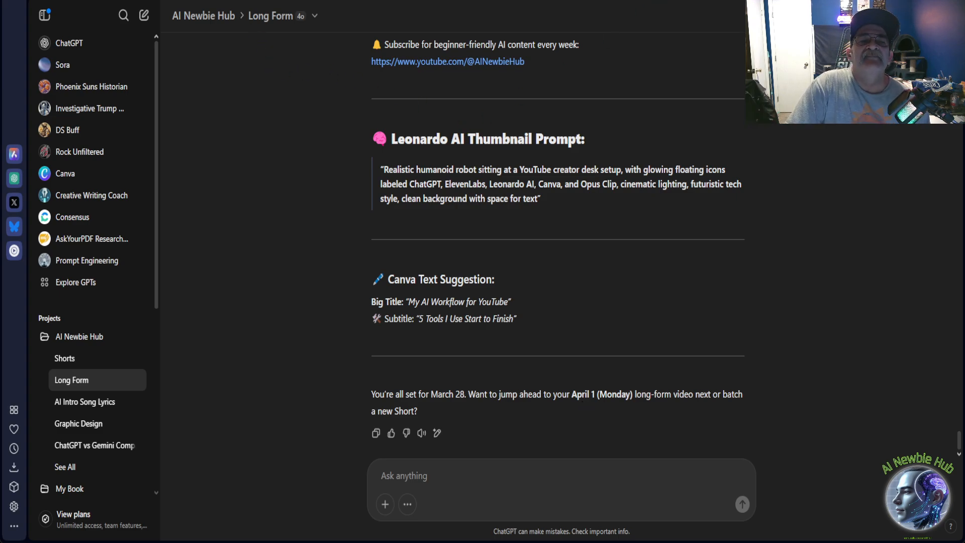
Switch to ElevenLabs, open Text to Speech and play part of the oldest New Orleans clip in the generation history.
key(ctrl+Tab)
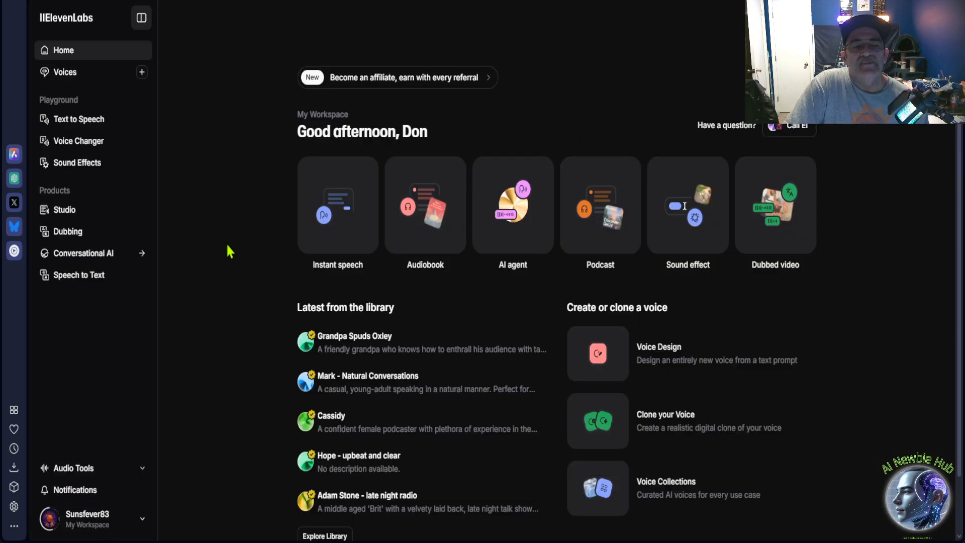
click(100, 121)
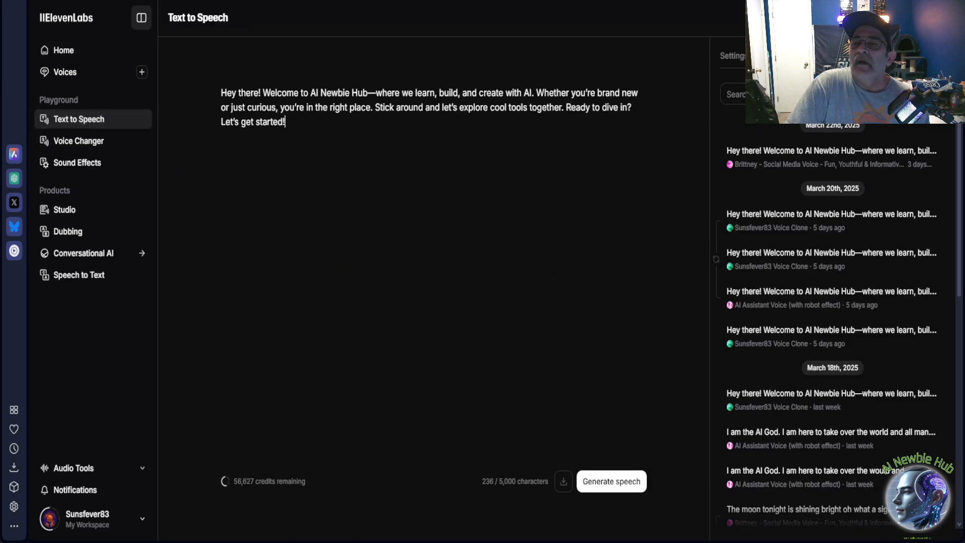
scroll(794, 213, down, 20)
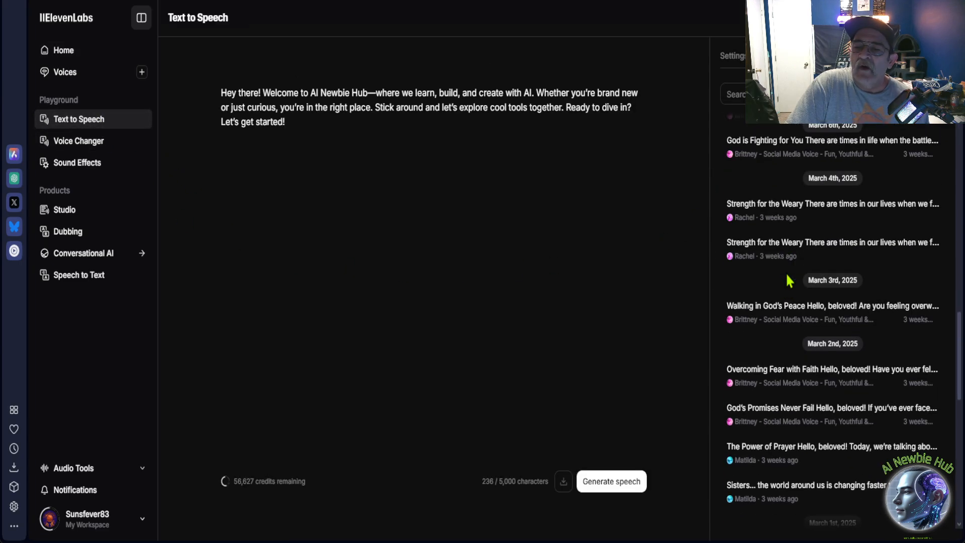
scroll(788, 280, down, 8)
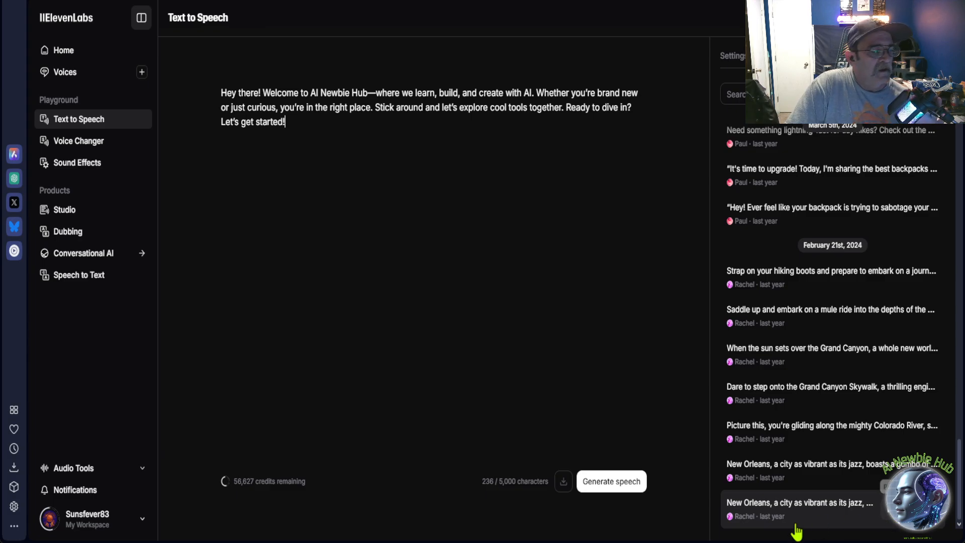
click(887, 516)
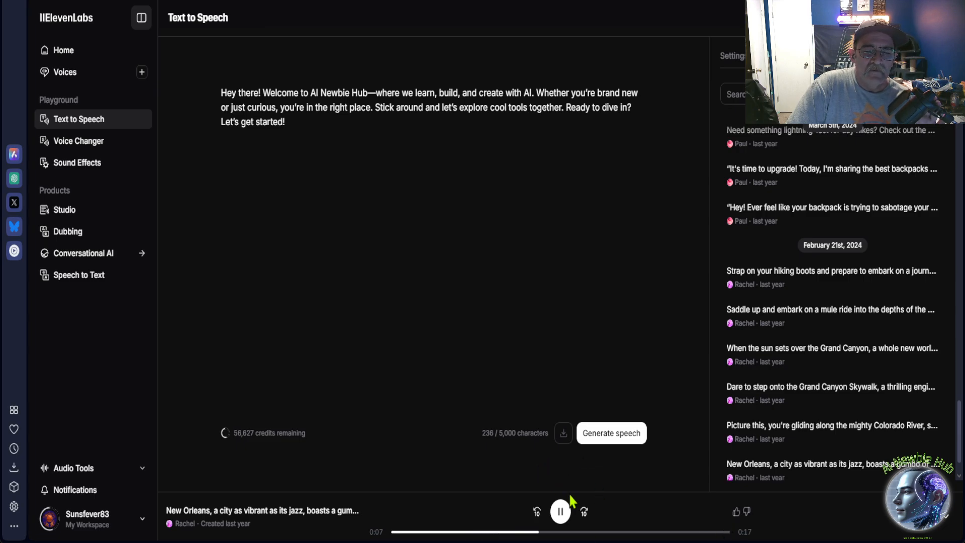
click(560, 511)
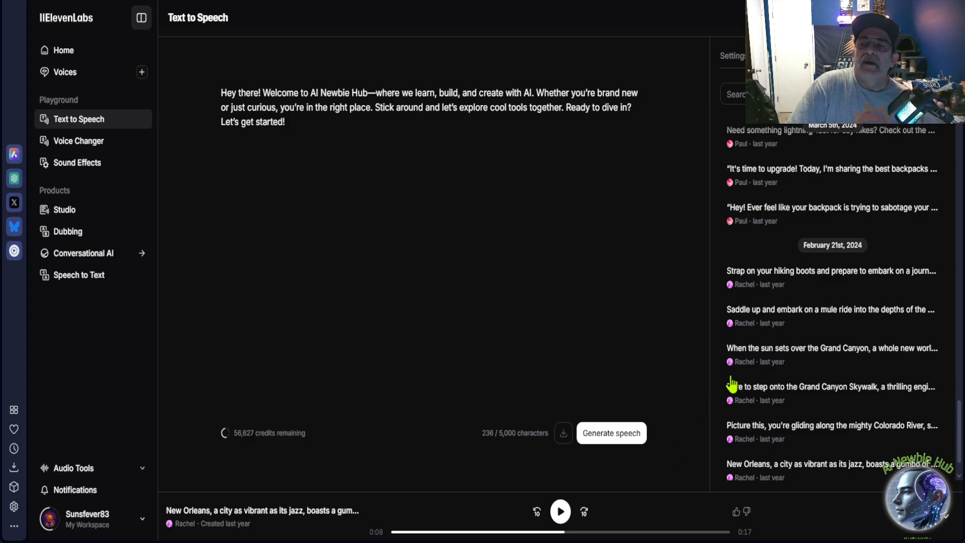
Play part of the March 22nd, 2025 "Hey there! Welcome to AI Newbie Hub" clip from the history.
scroll(814, 329, up, 15)
scroll(814, 329, up, 5)
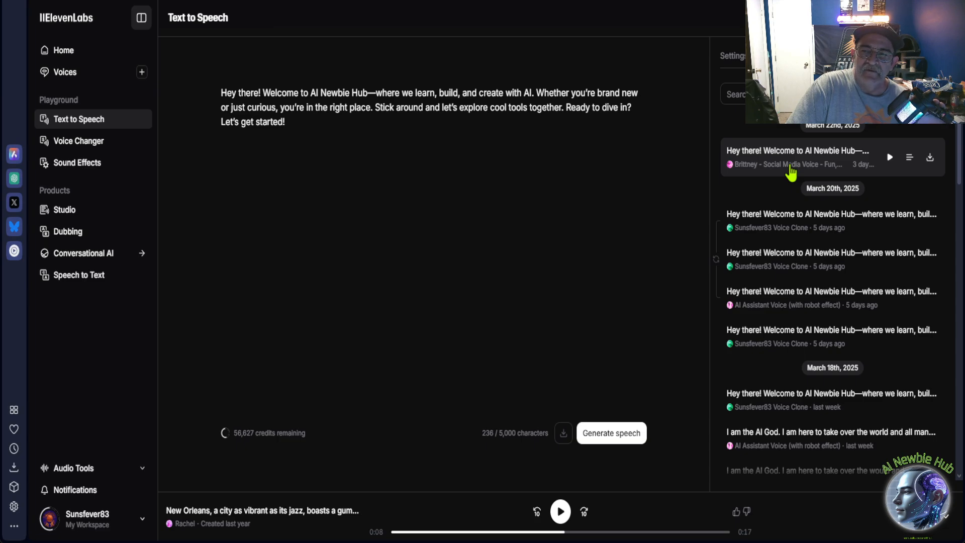
click(791, 167)
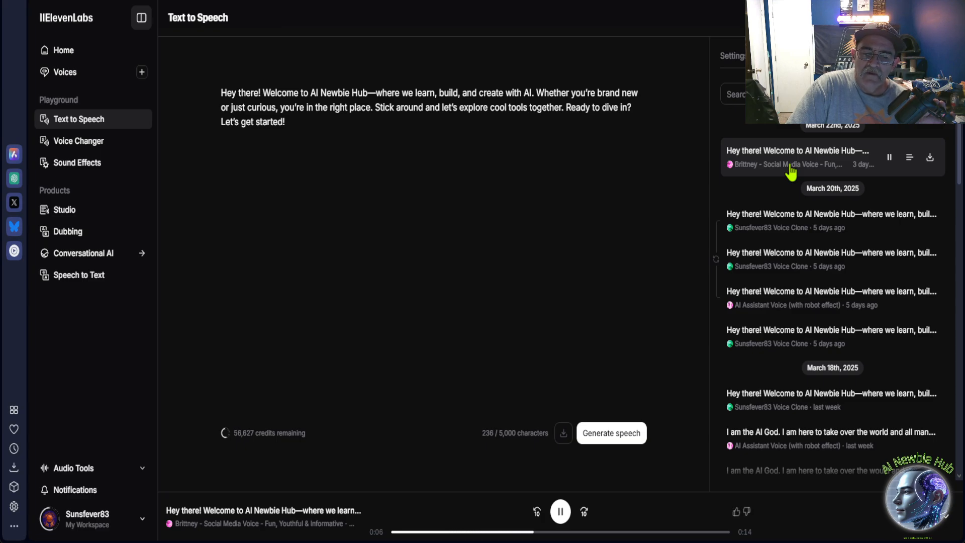
click(561, 516)
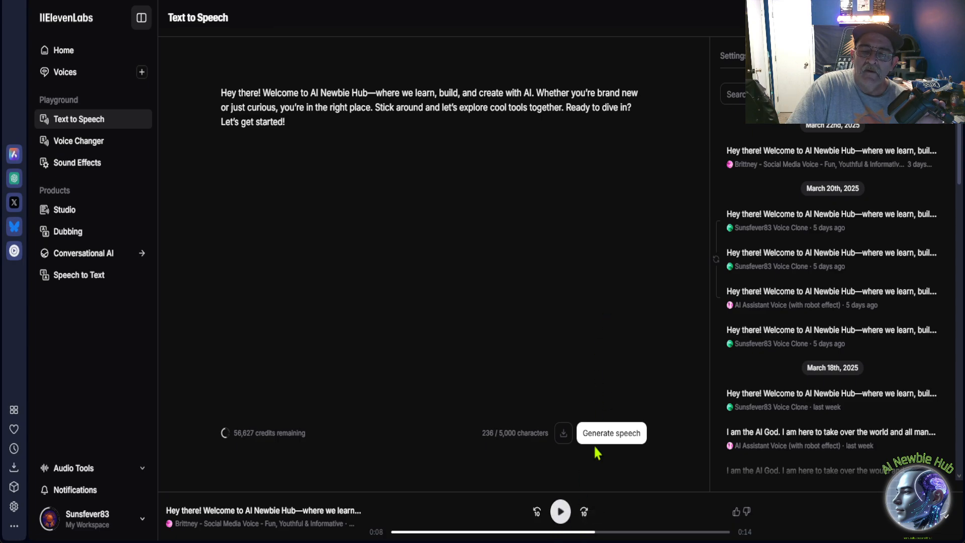
Open the voice selection from the speech settings and preview the cloned voice and the AI Assistant Voice (with robot effect).
mouse_move(789, 254)
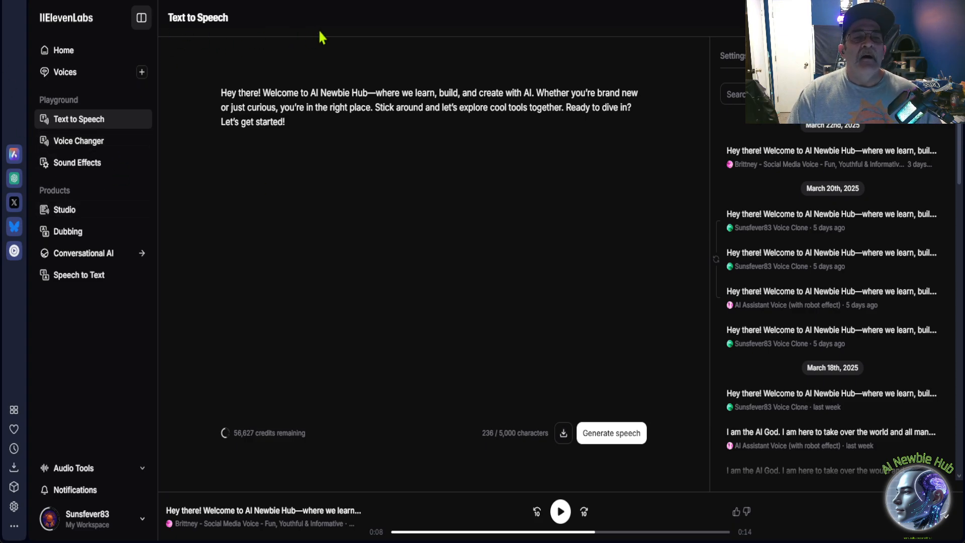
click(738, 65)
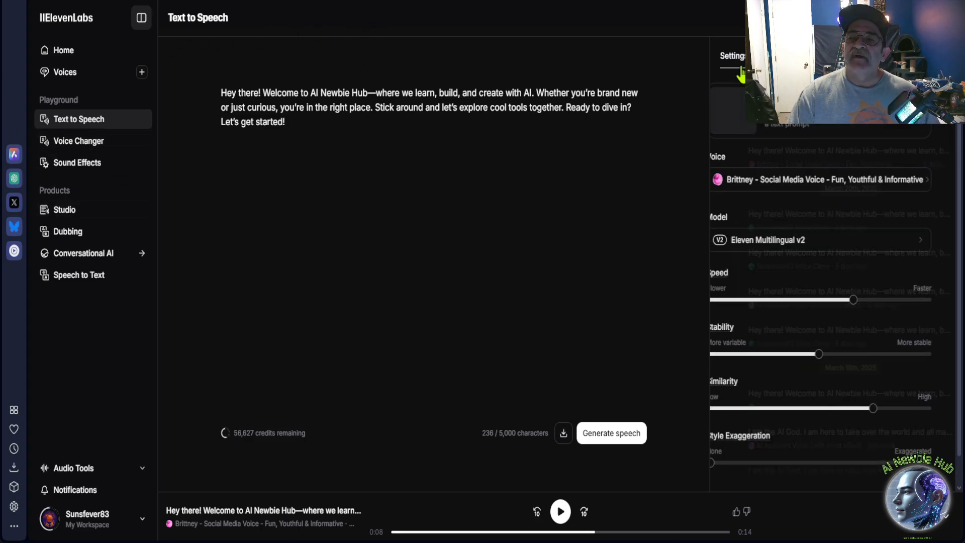
click(782, 191)
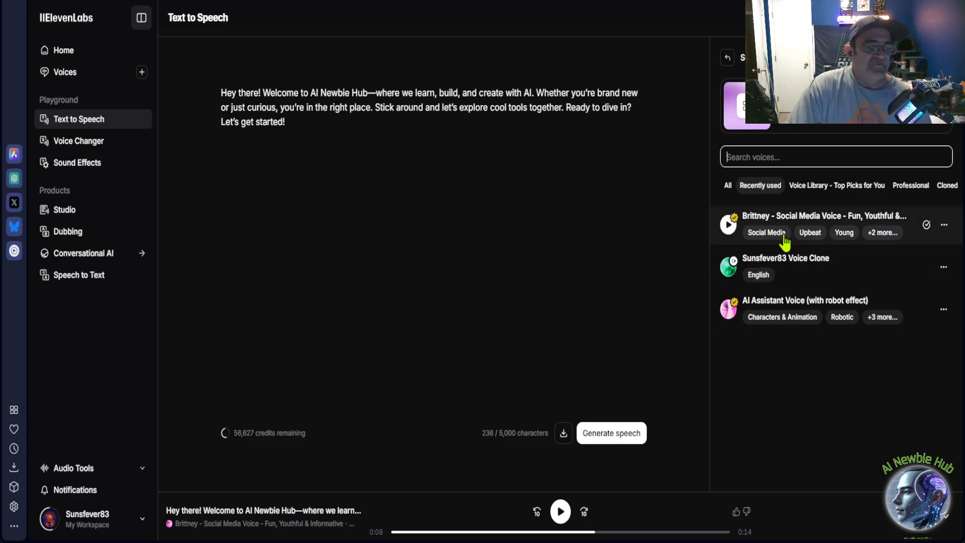
click(729, 267)
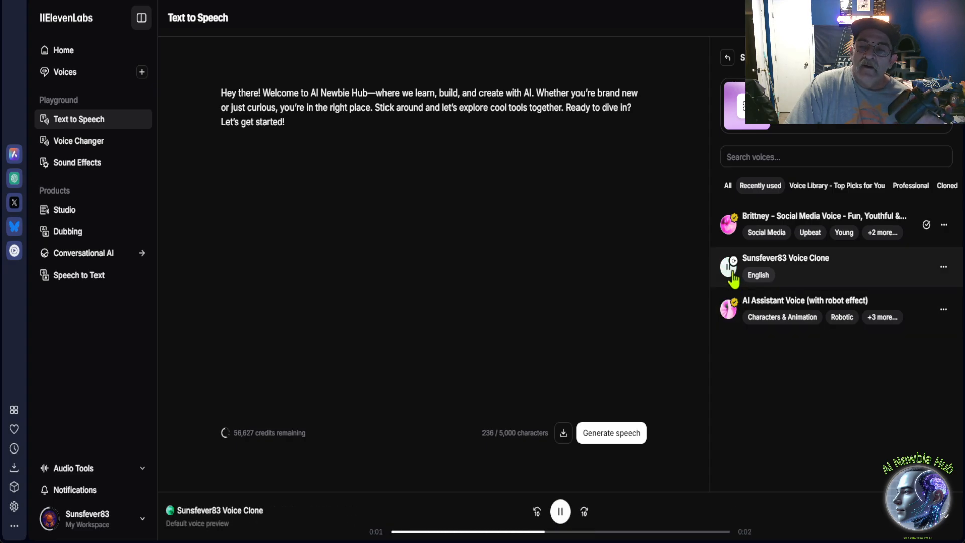
click(730, 268)
click(725, 314)
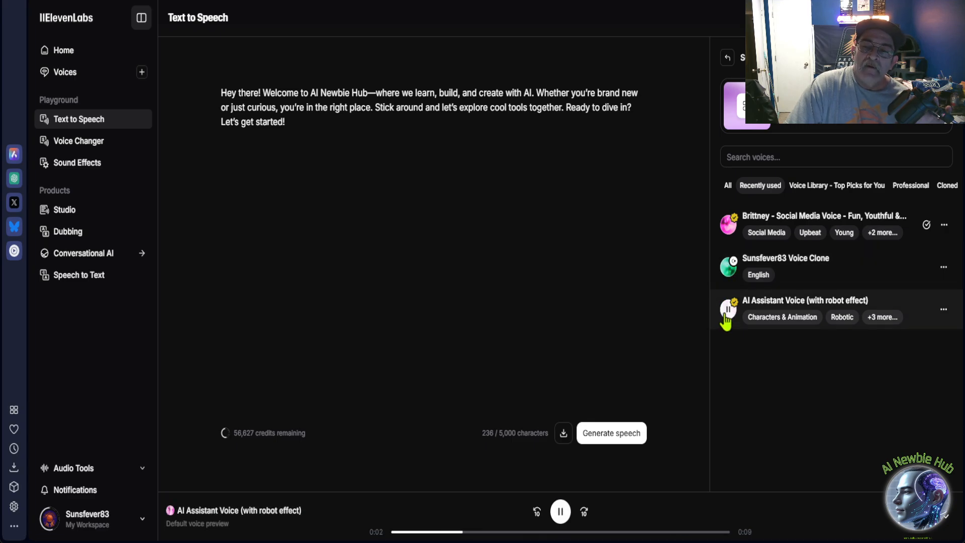
click(726, 315)
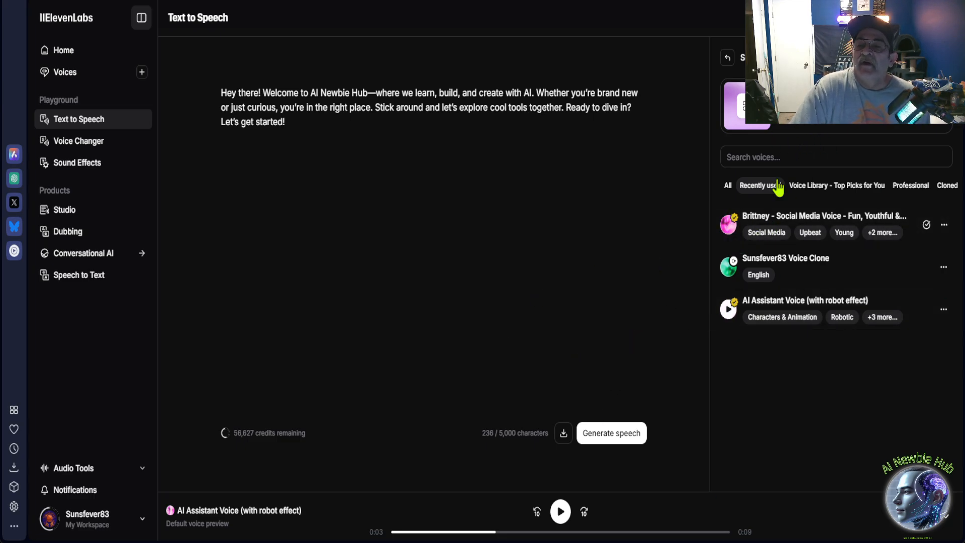
Look over the Voice Library top picks and return to the speech settings to review the voice, model and sliders.
click(770, 156)
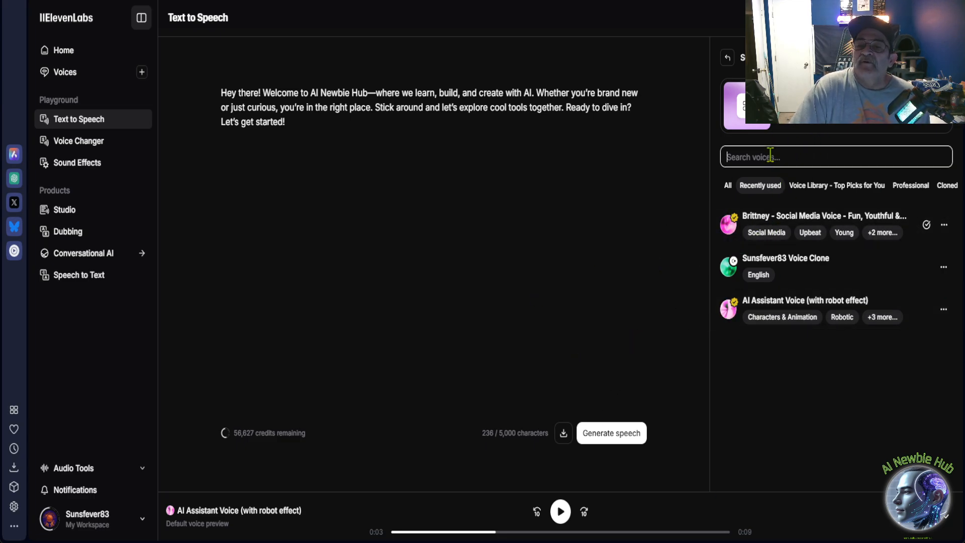
click(807, 193)
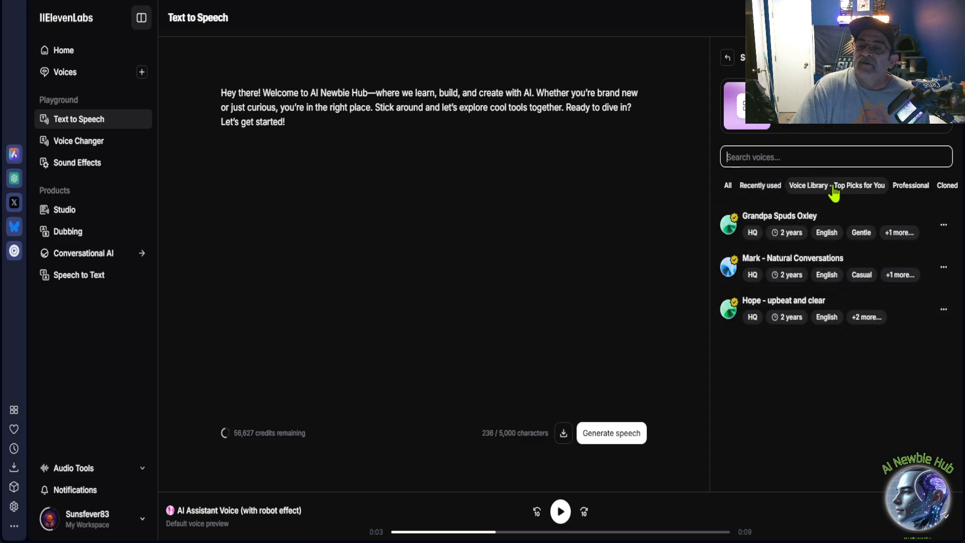
click(728, 59)
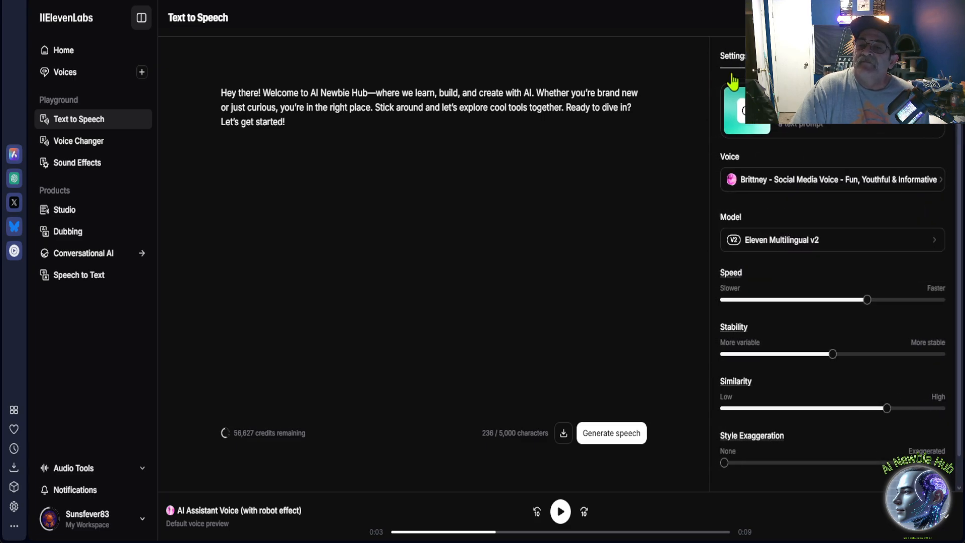
click(759, 189)
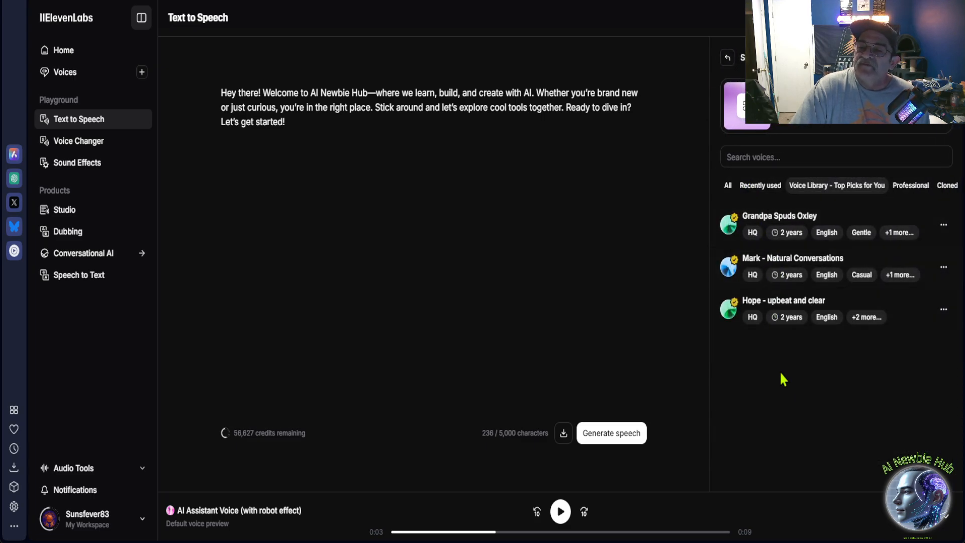
click(729, 59)
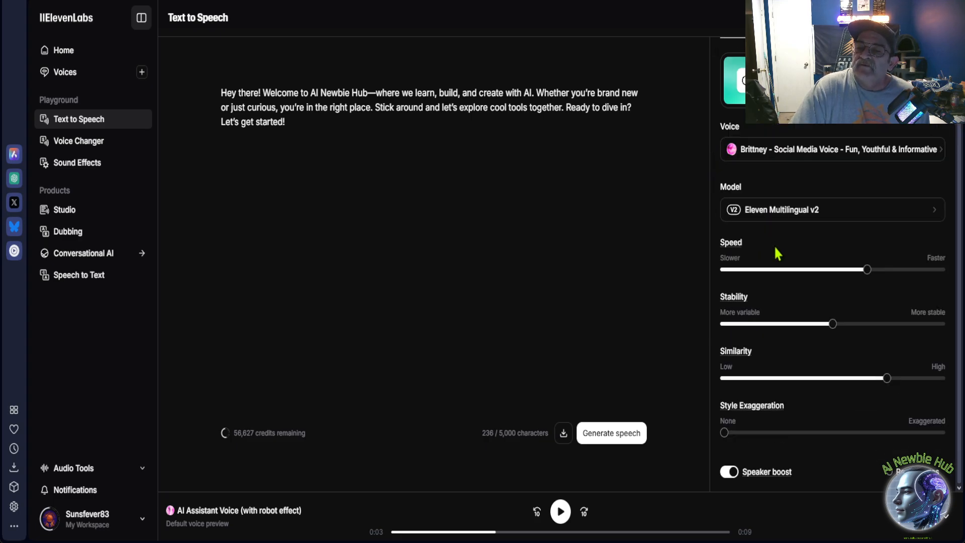
scroll(774, 246, up, 1)
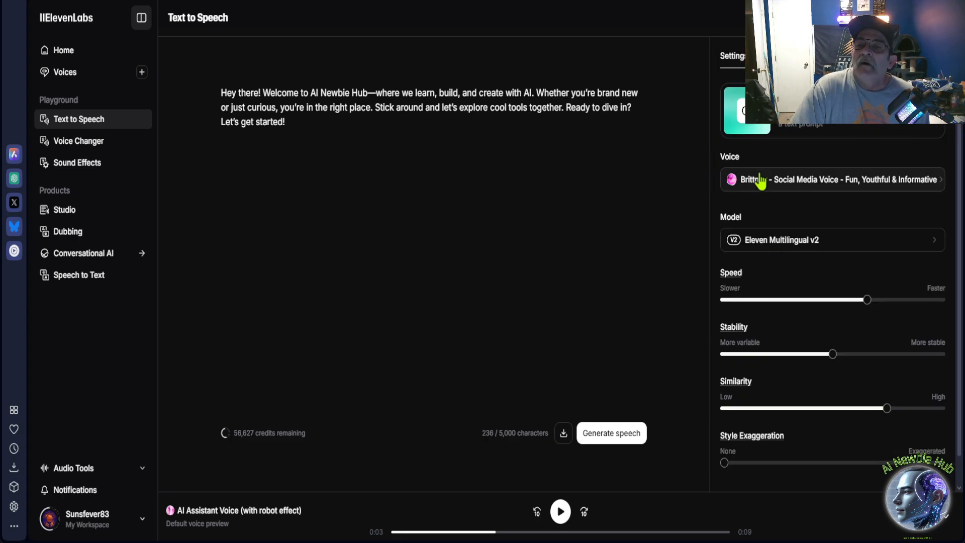
Browse the available voices from the speech settings, covering the Professional, Voice Library top picks and All categories.
click(767, 183)
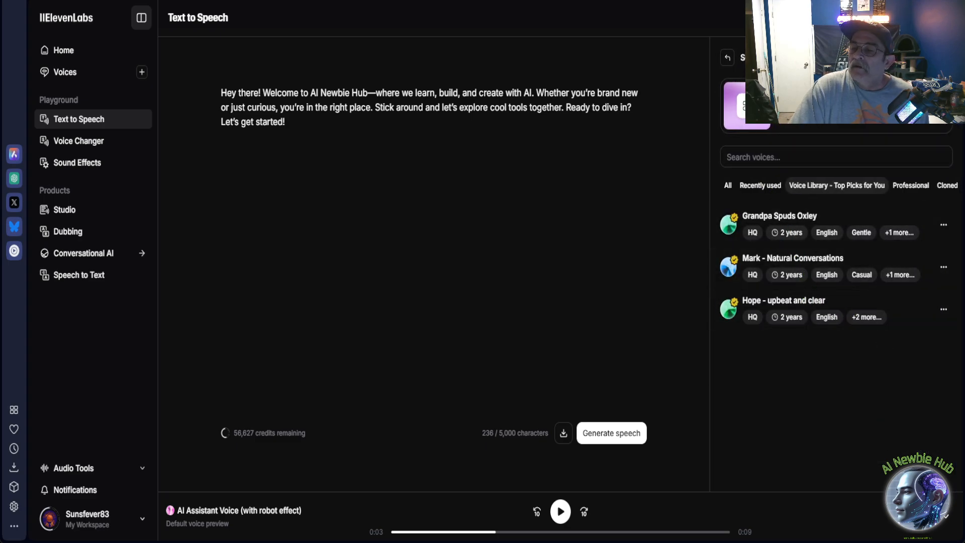
click(920, 190)
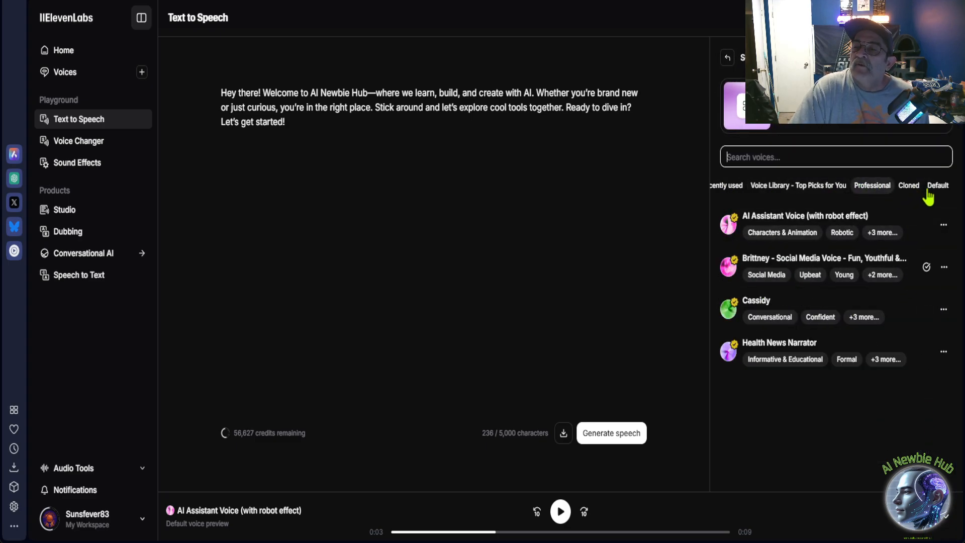
click(784, 196)
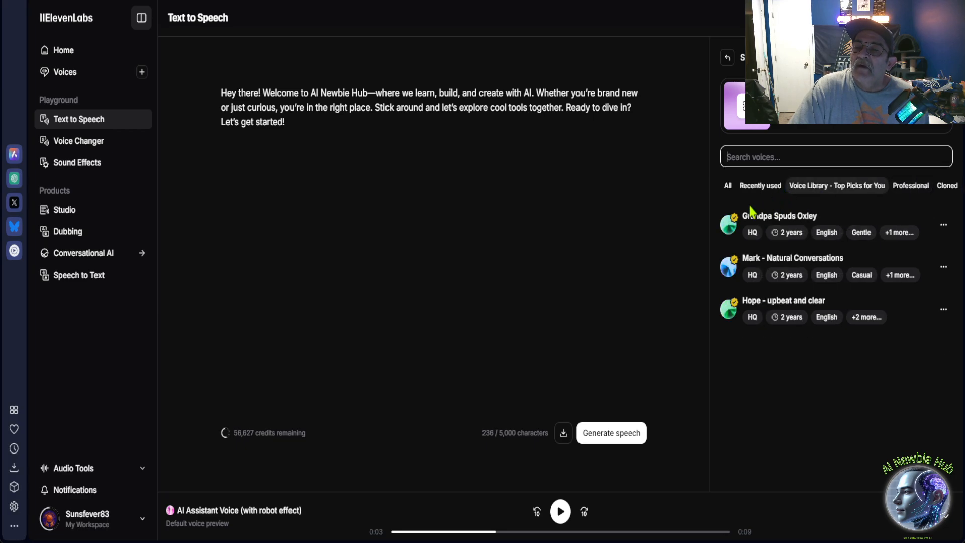
click(728, 186)
scroll(809, 327, down, 5)
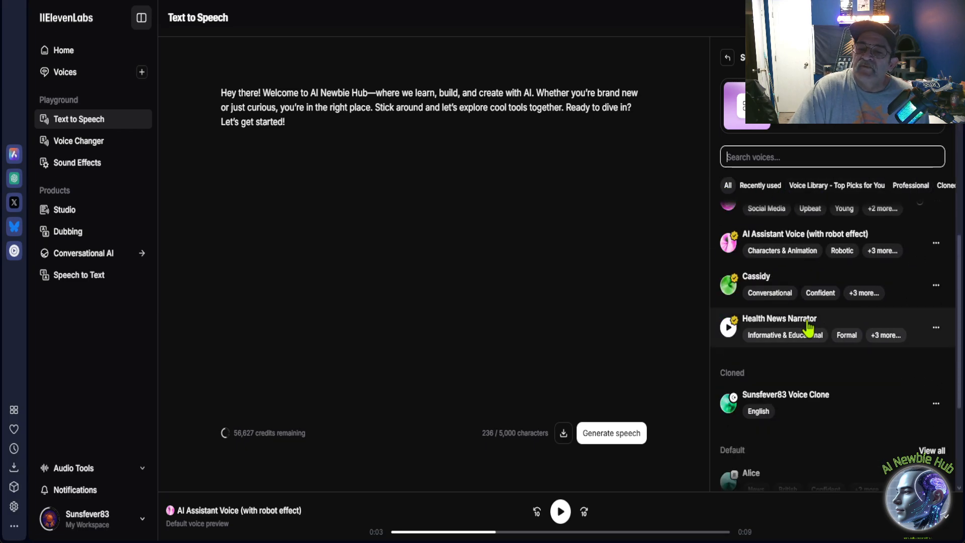
scroll(808, 323, up, 7)
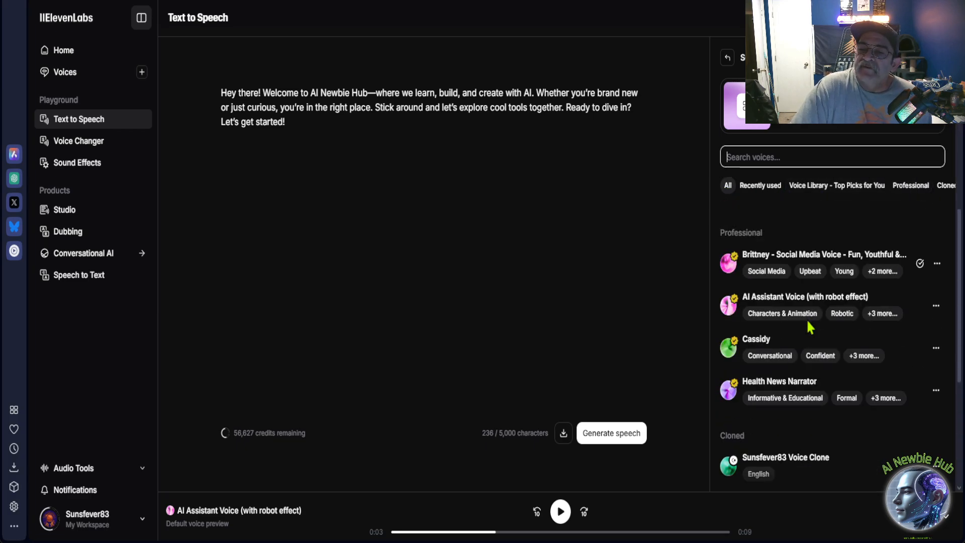
scroll(807, 324, up, 1)
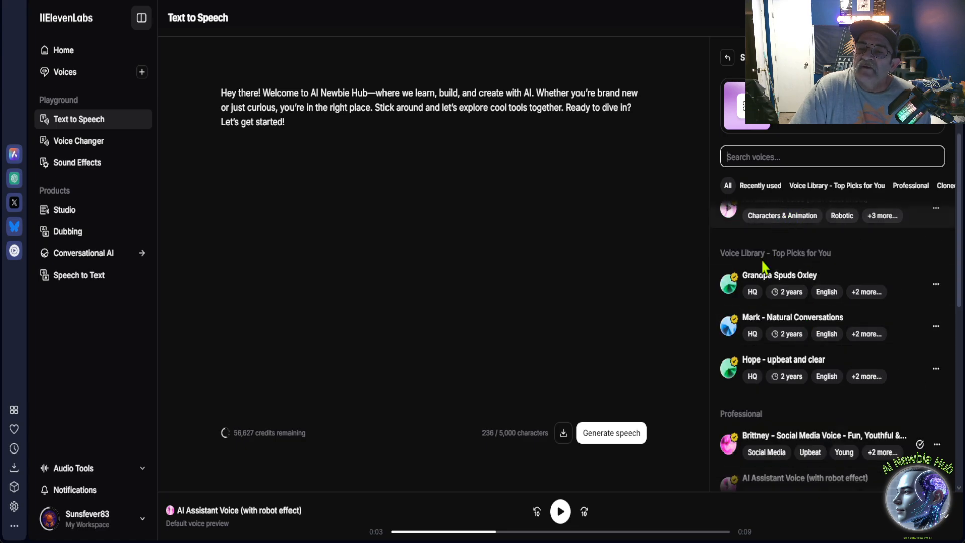
scroll(764, 271, down, 6)
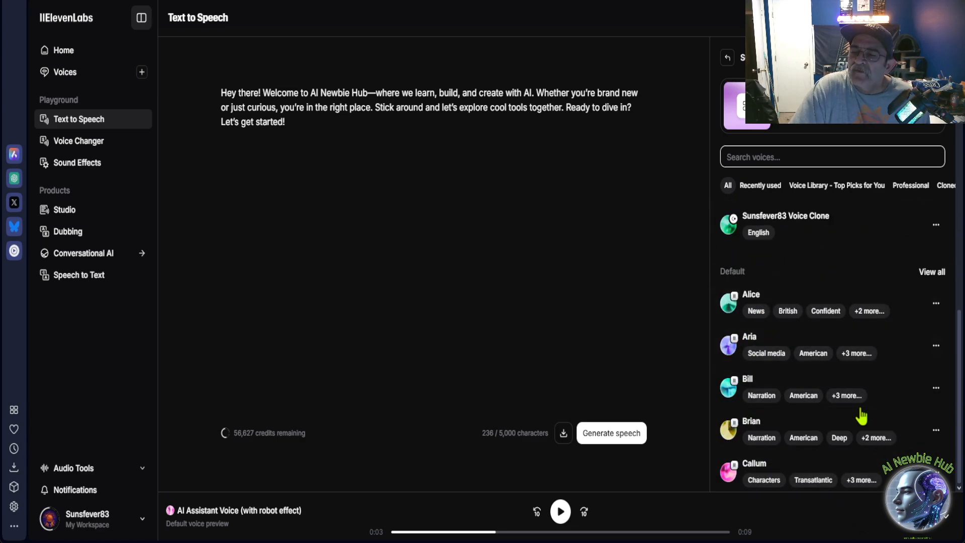
View the complete list of Default voices and look through it from start to end.
click(932, 273)
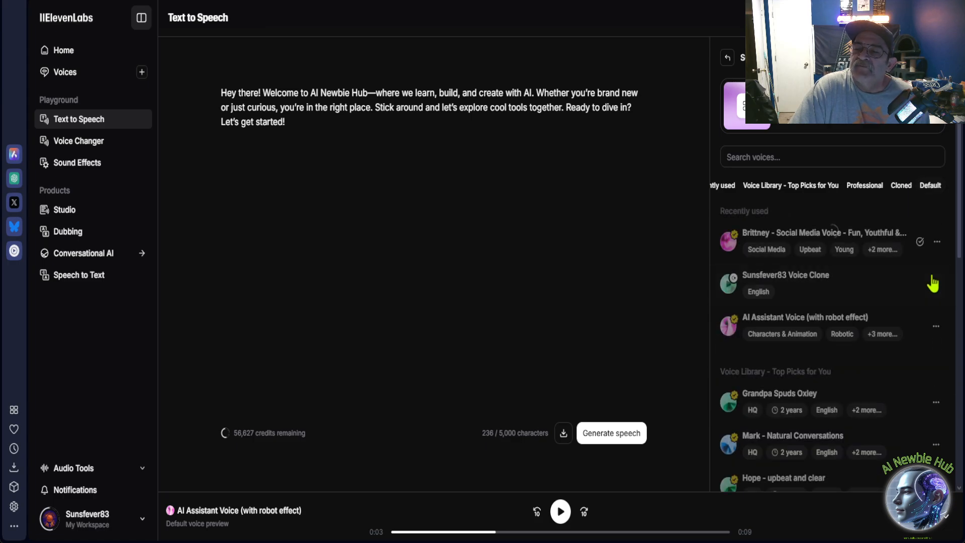
scroll(865, 291, down, 5)
scroll(865, 293, down, 15)
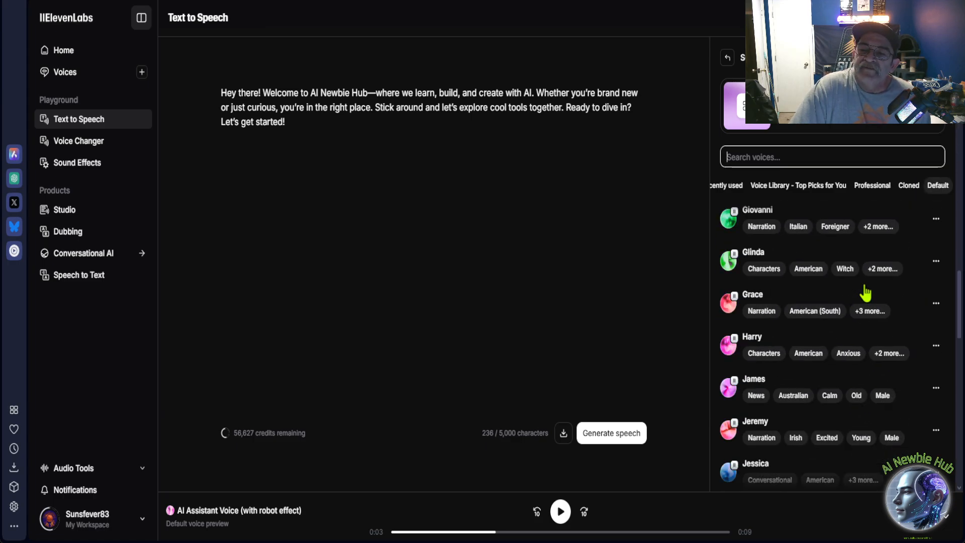
scroll(865, 292, down, 10)
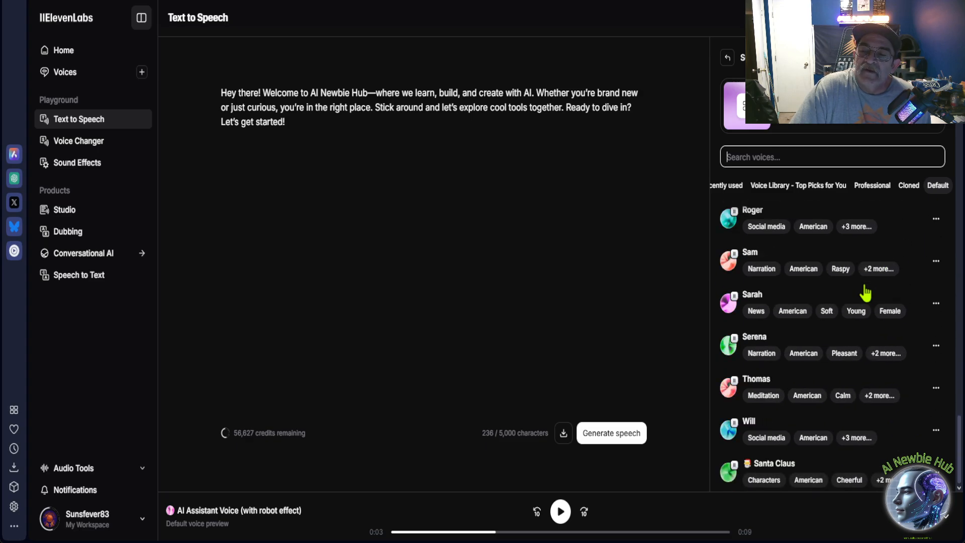
scroll(853, 383, up, 20)
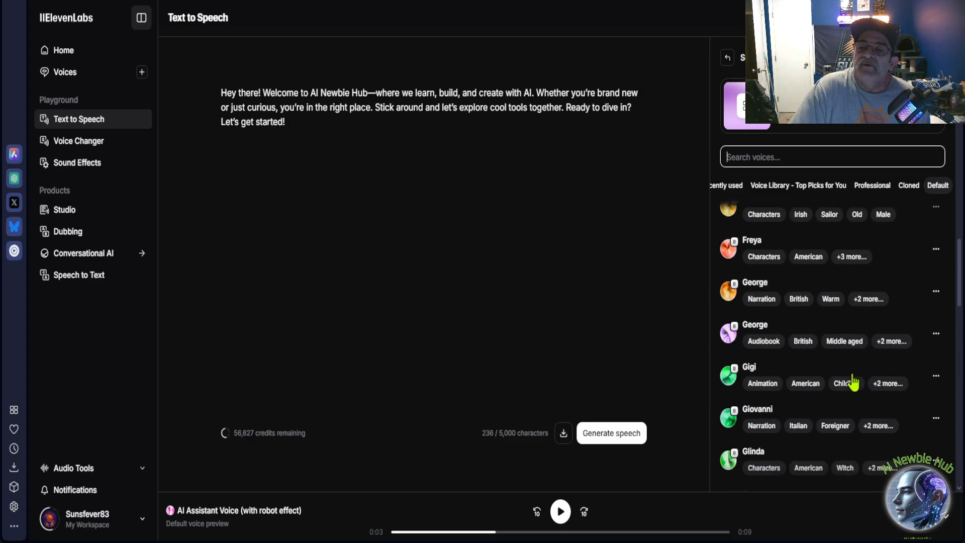
scroll(849, 380, up, 10)
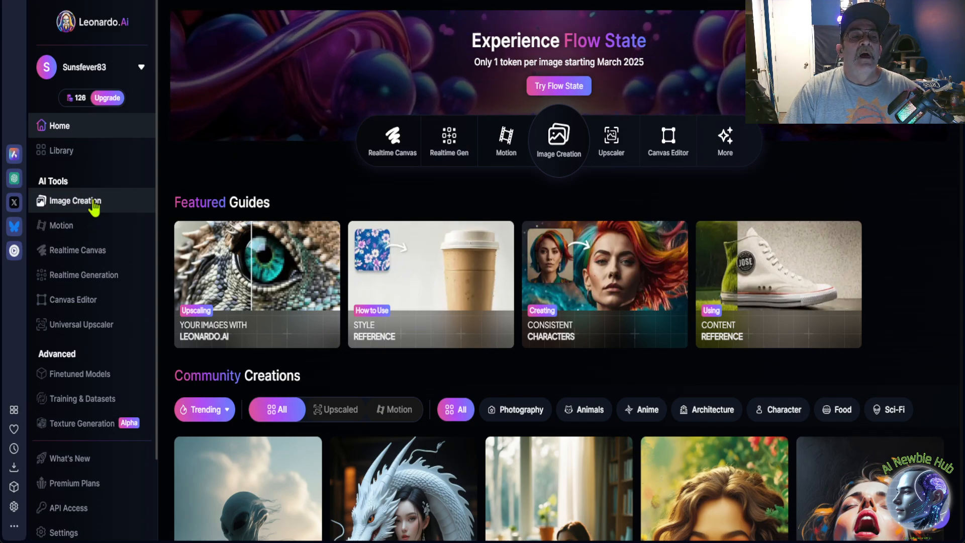
Open Image Creation in Leonardo.Ai and copy the Leonardo AI thumbnail prompt from the ChatGPT Long Form chat.
click(93, 201)
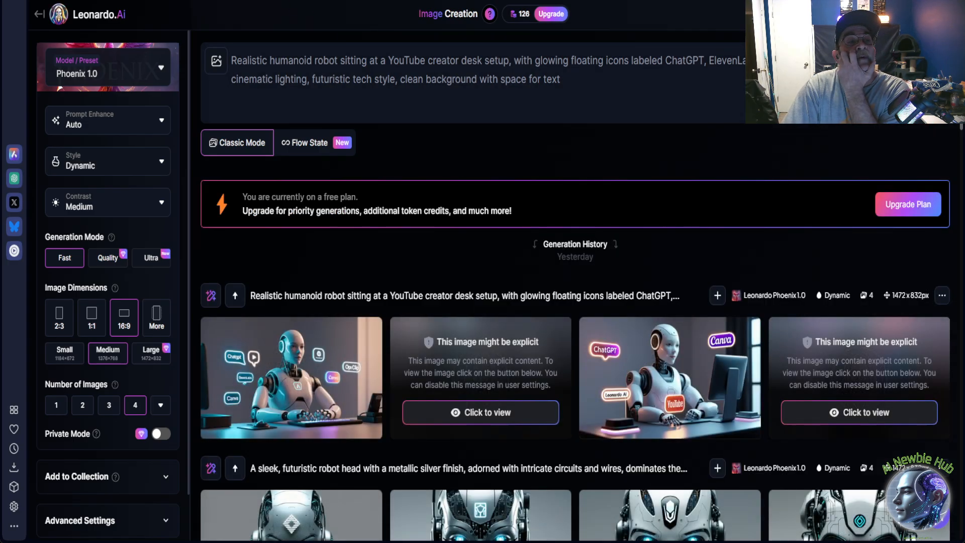
key(ctrl+Tab)
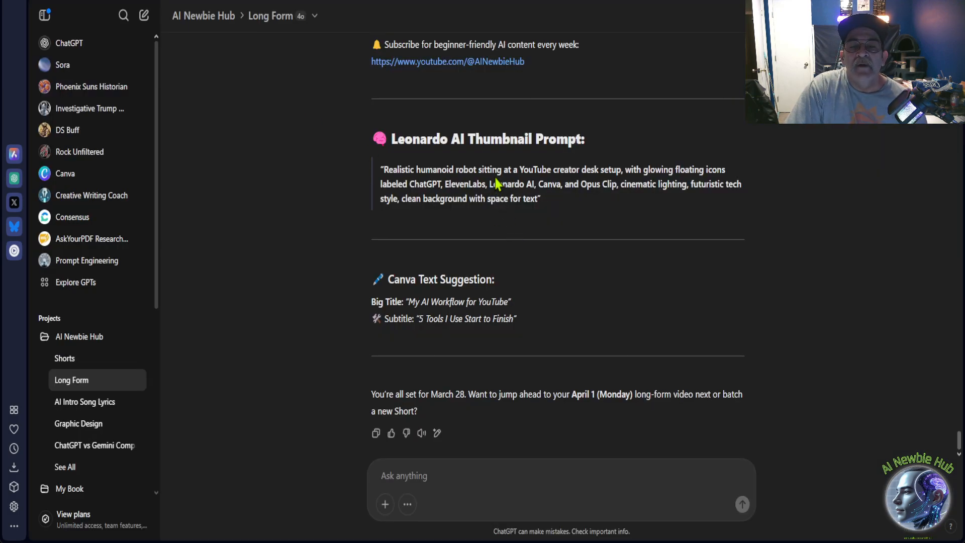
drag(382, 170, 537, 200)
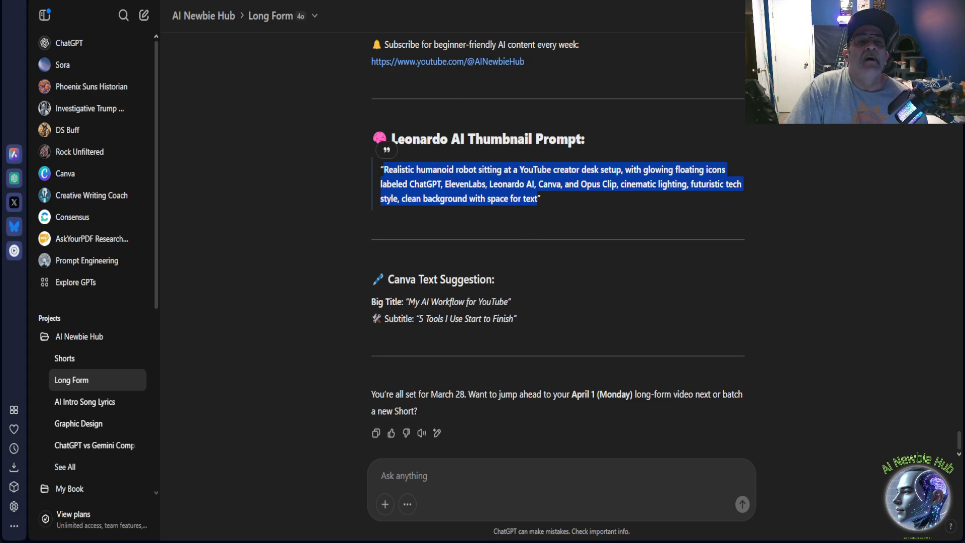
Replace Leonardo.Ai's image prompt with the copied thumbnail prompt and generate four 16:9 images with Phoenix 1.0.
key(ctrl+Tab)
triple_click(374, 62)
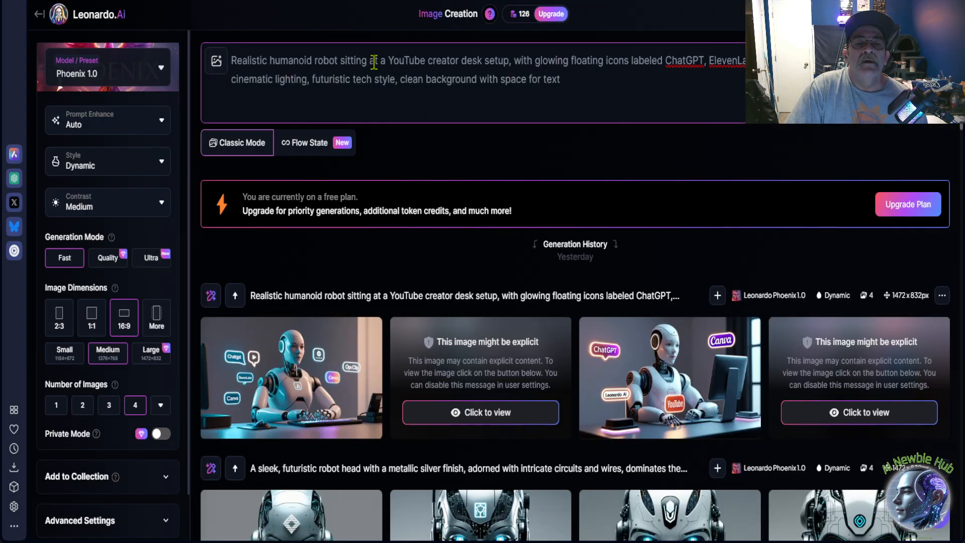
key(ctrl+v)
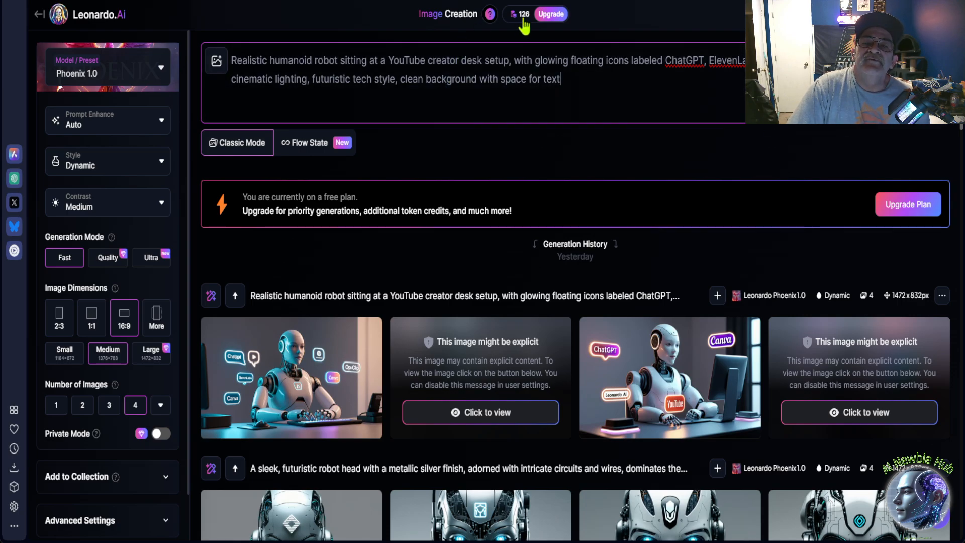
mouse_move(523, 21)
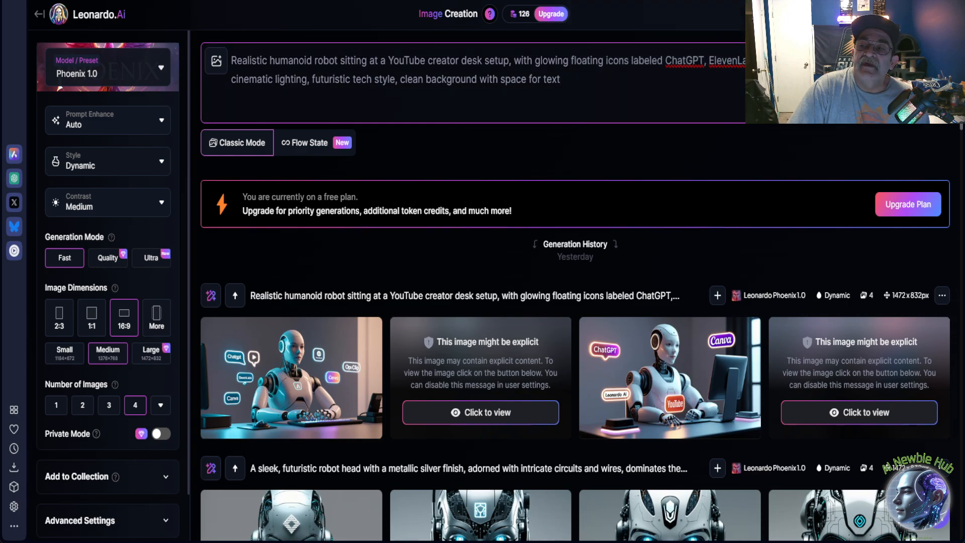
click(925, 119)
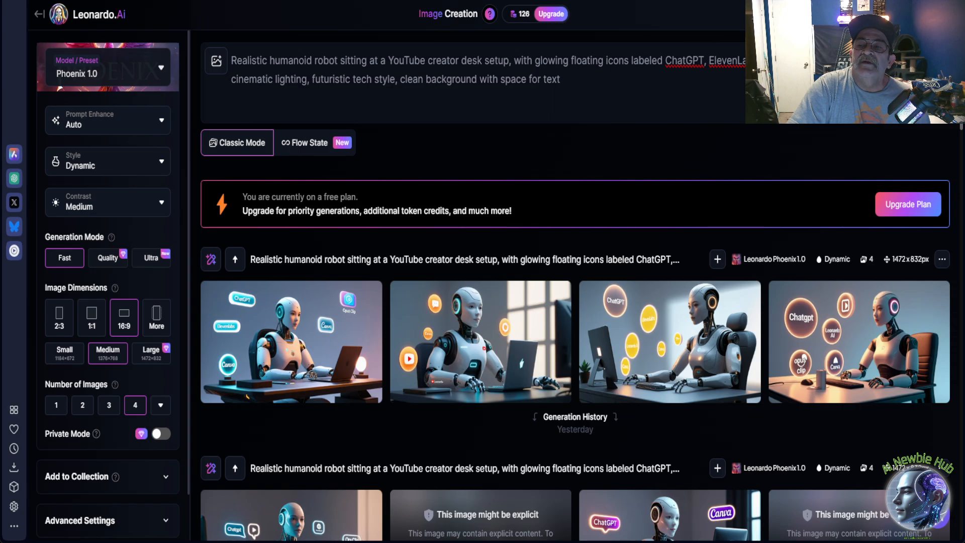
View the four newly generated robot images one by one at full size, checking the tool labels, and return to the generation page.
click(299, 330)
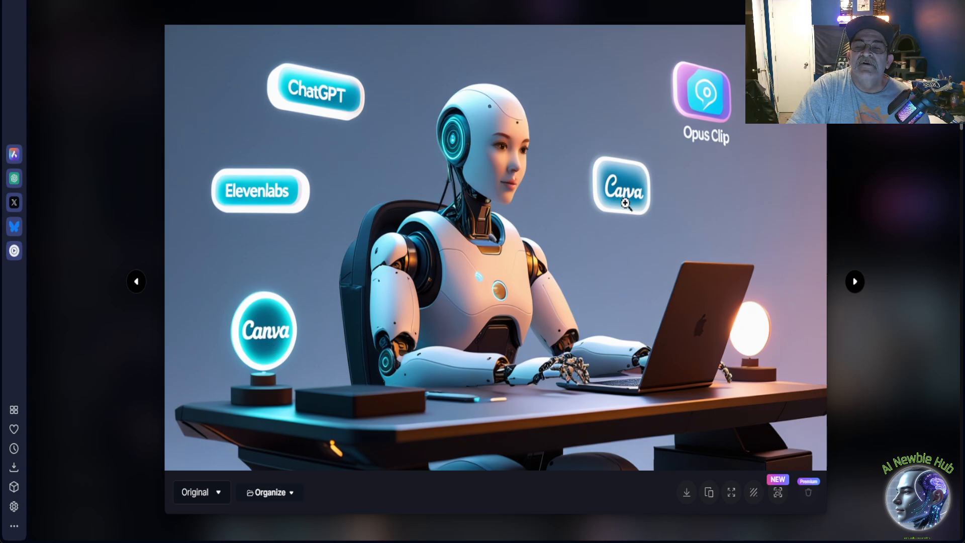
click(855, 283)
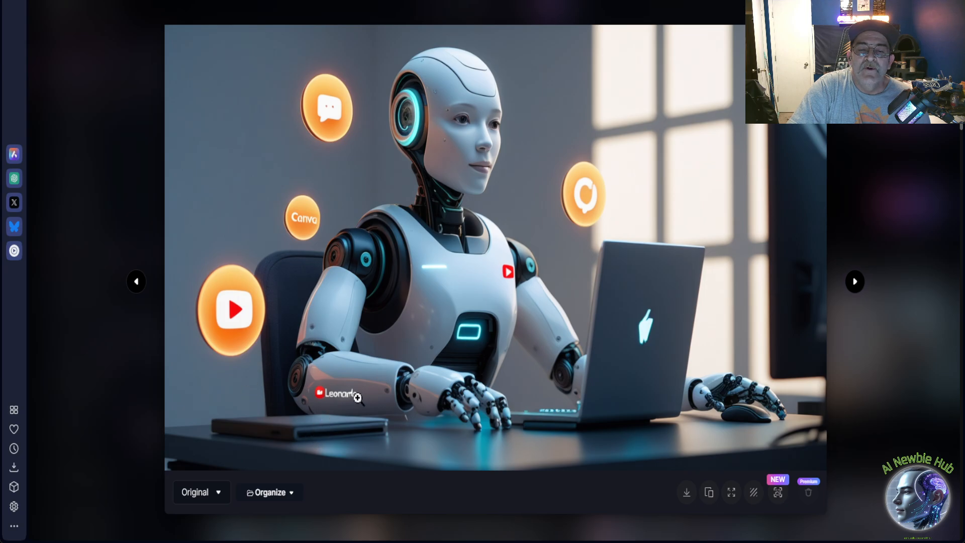
click(853, 282)
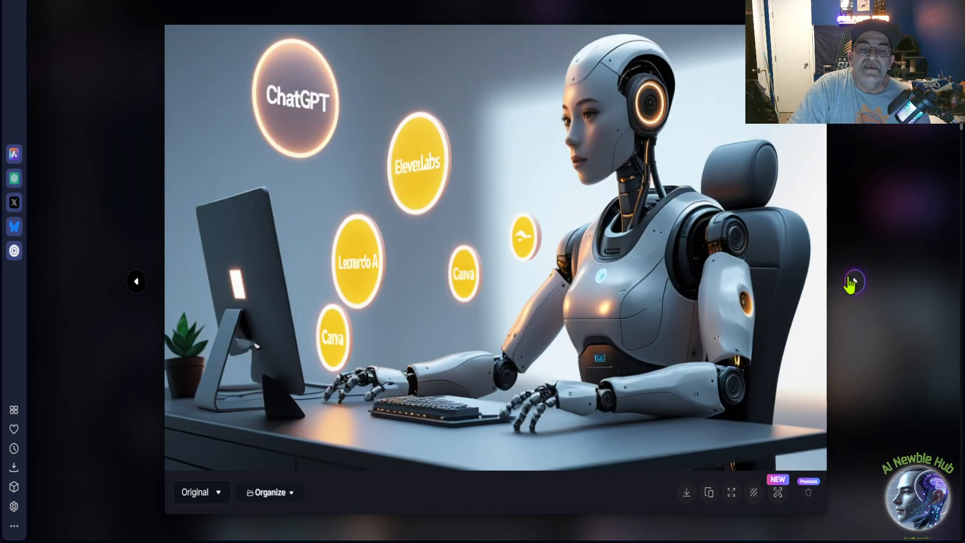
click(854, 282)
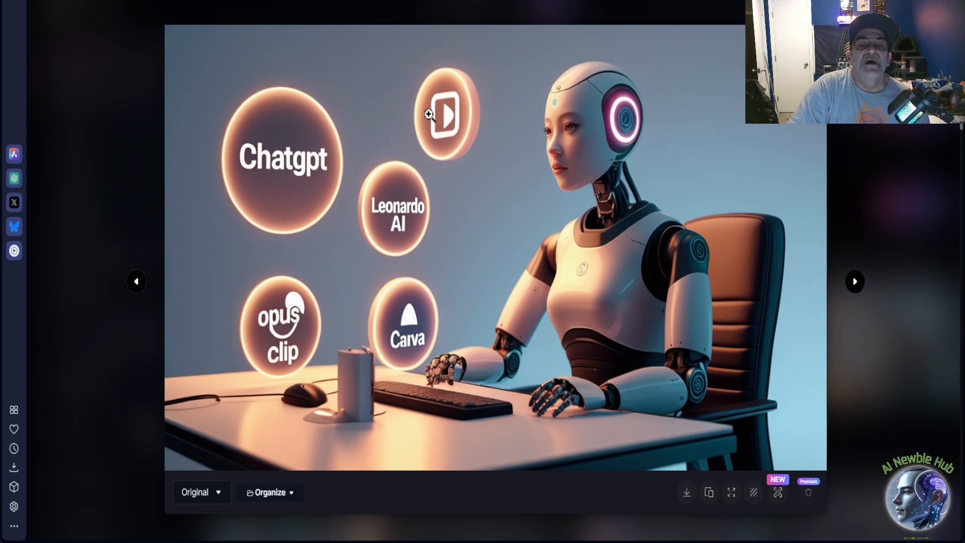
click(863, 289)
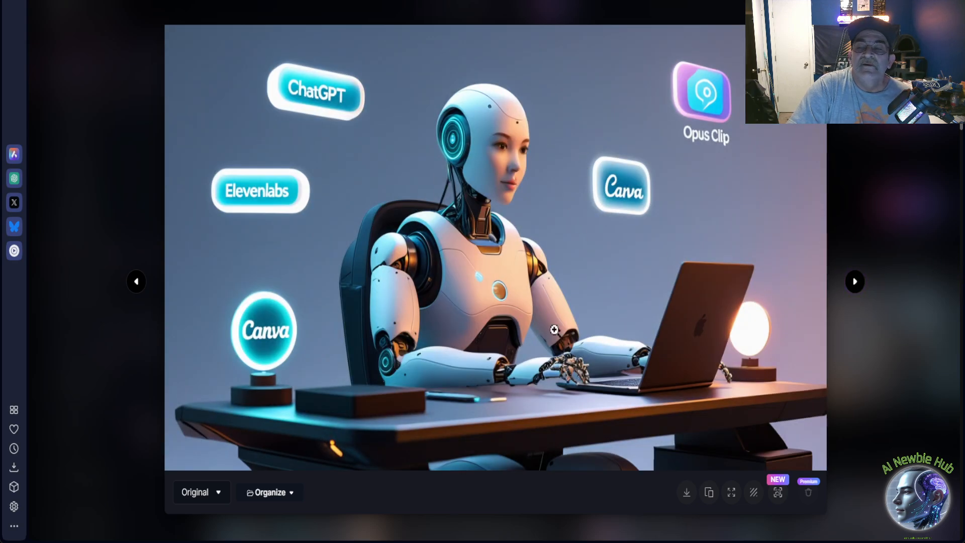
click(857, 289)
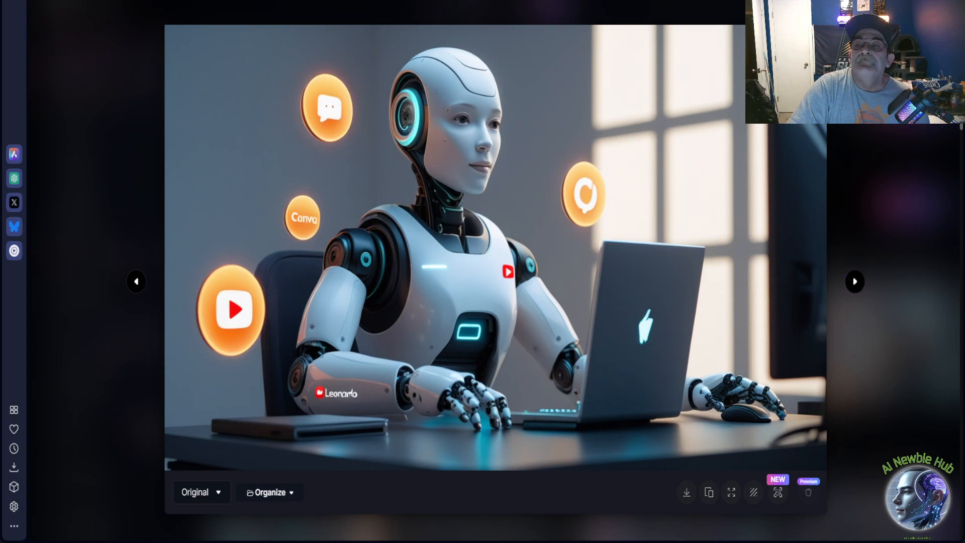
key(Escape)
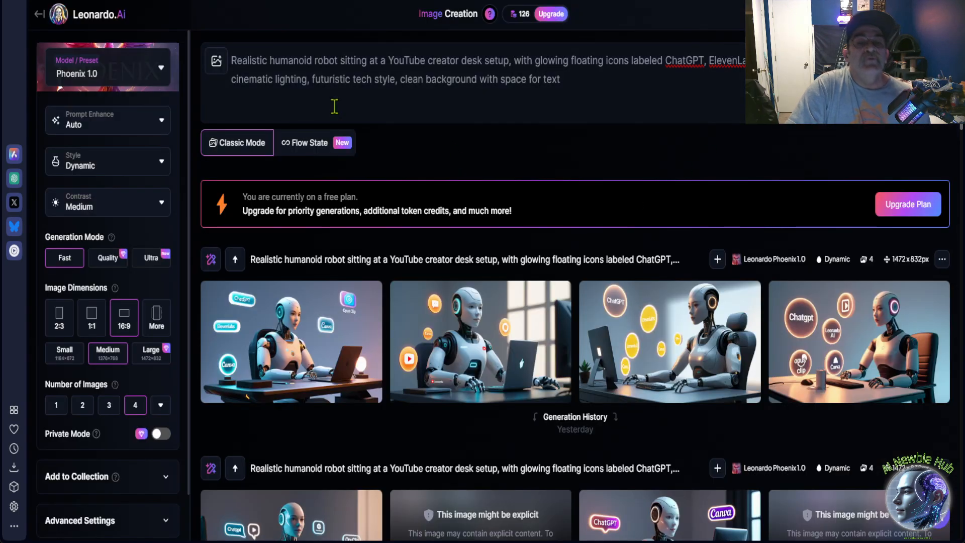
Reveal the two hidden images in yesterday's robot desk generation and enlarge the image with the ChatGPT, Canva and YouTube labels.
scroll(482, 188, down, 5)
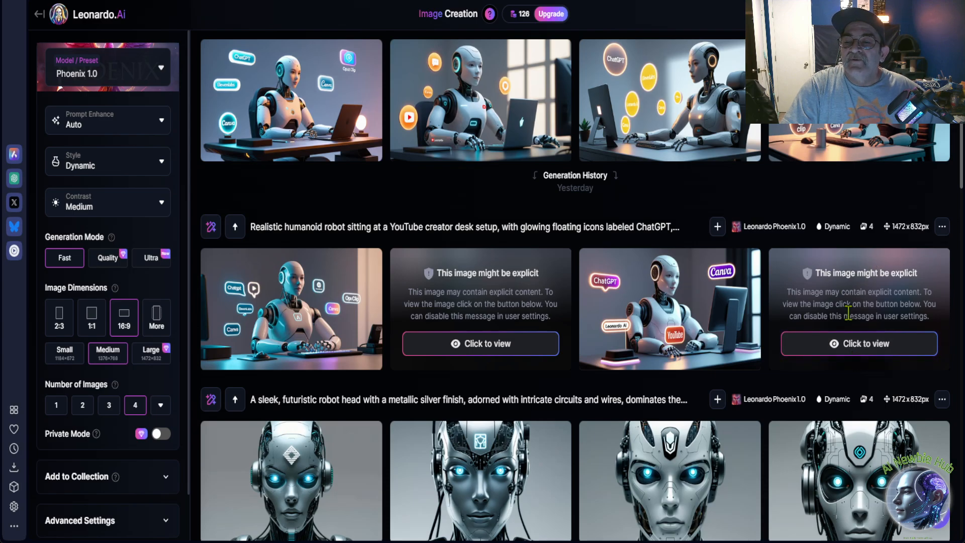
click(854, 351)
click(497, 354)
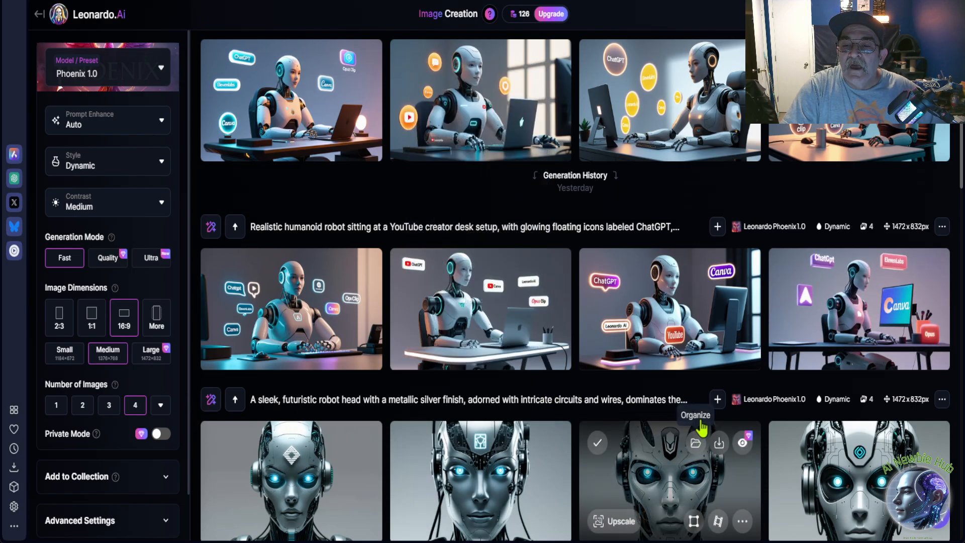
click(675, 306)
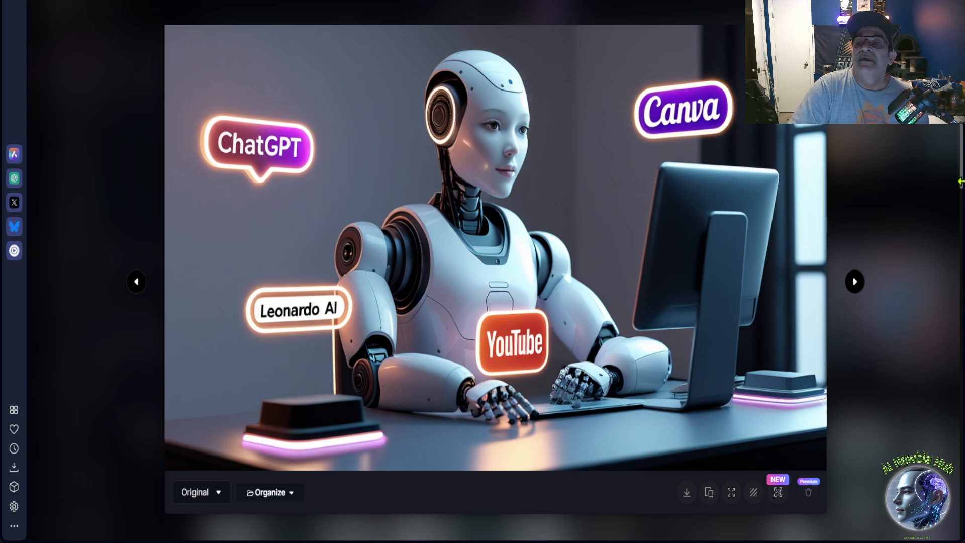
click(919, 185)
scroll(558, 100, up, 3)
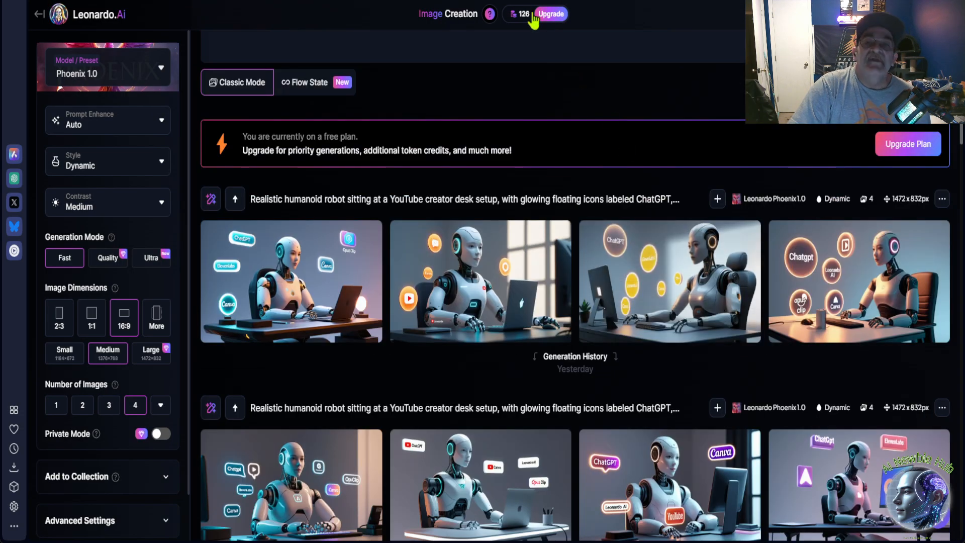
click(522, 23)
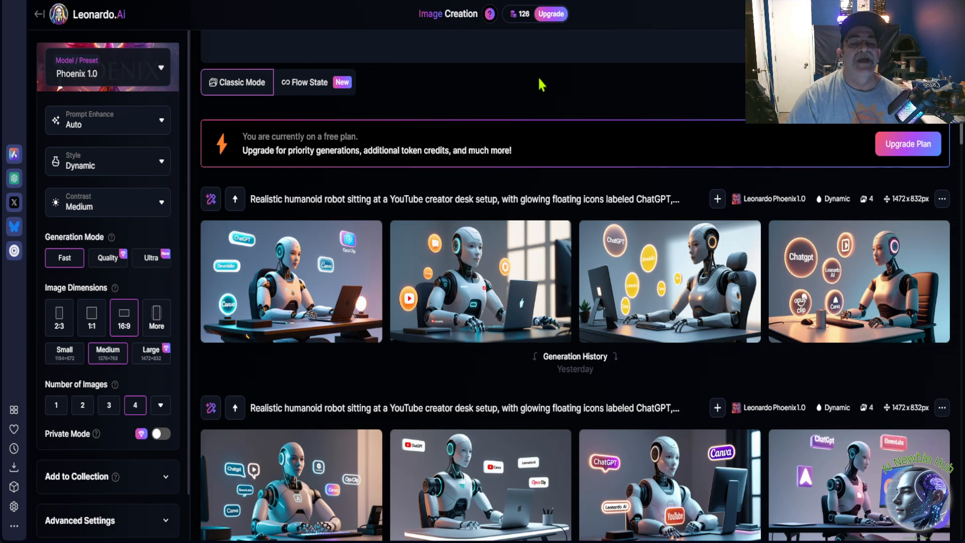
Switch the model preset to Flux Dev and generate four more images from the same thumbnail prompt.
click(141, 80)
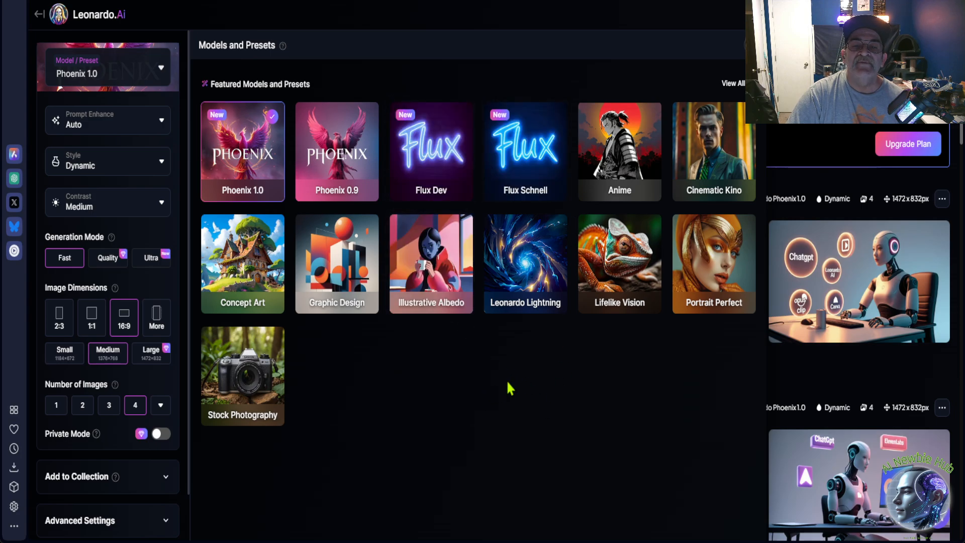
click(437, 183)
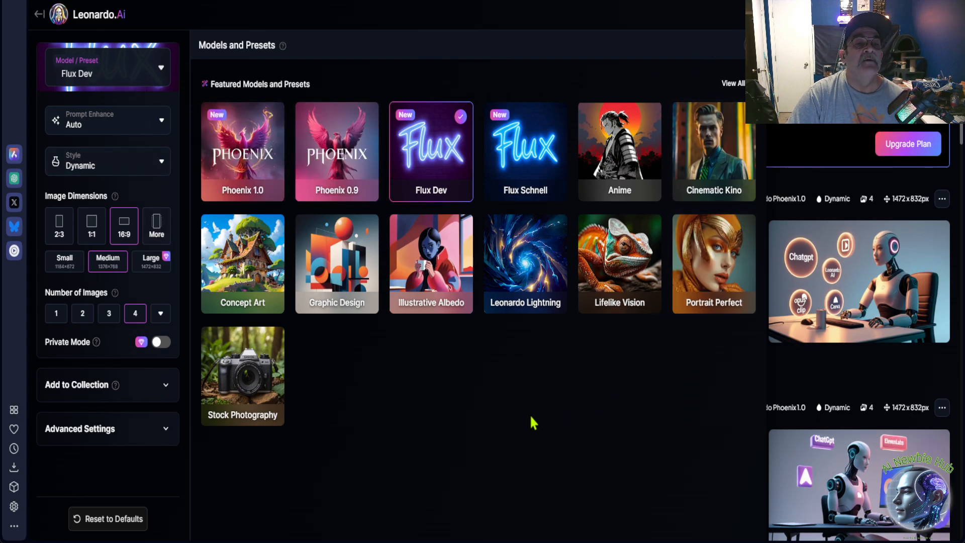
click(157, 68)
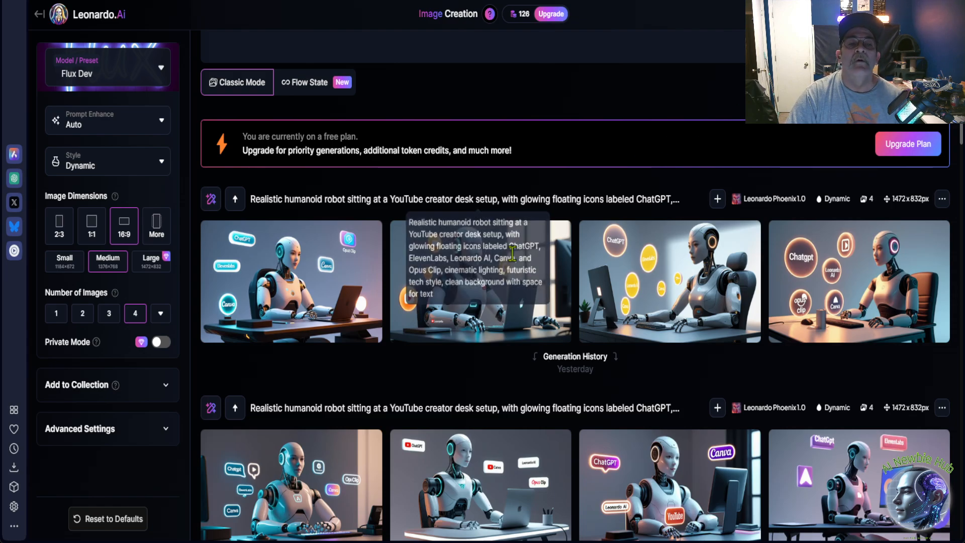
scroll(710, 124, up, 1)
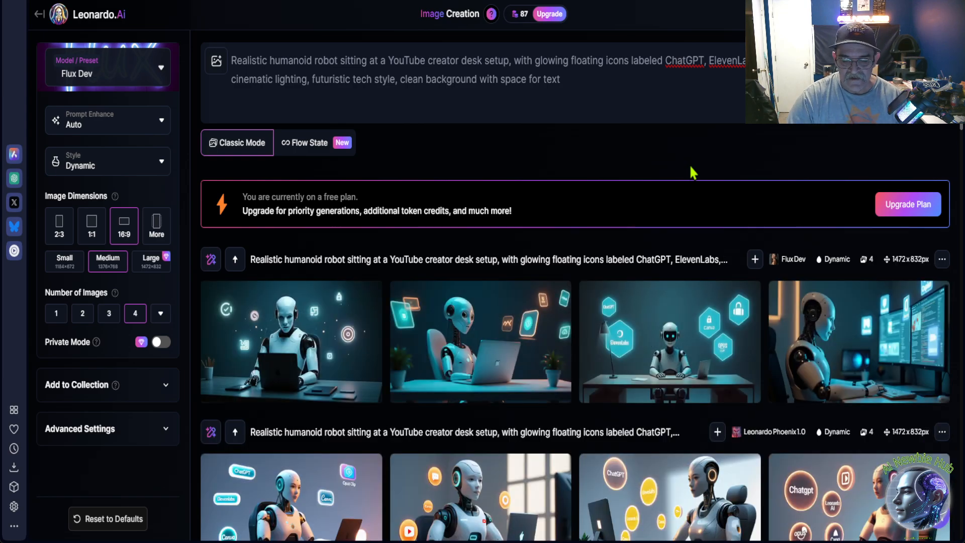
View the third and fourth Flux Dev robot images at full size, checking the tool labels, and return to the generation page.
scroll(691, 172, down, 3)
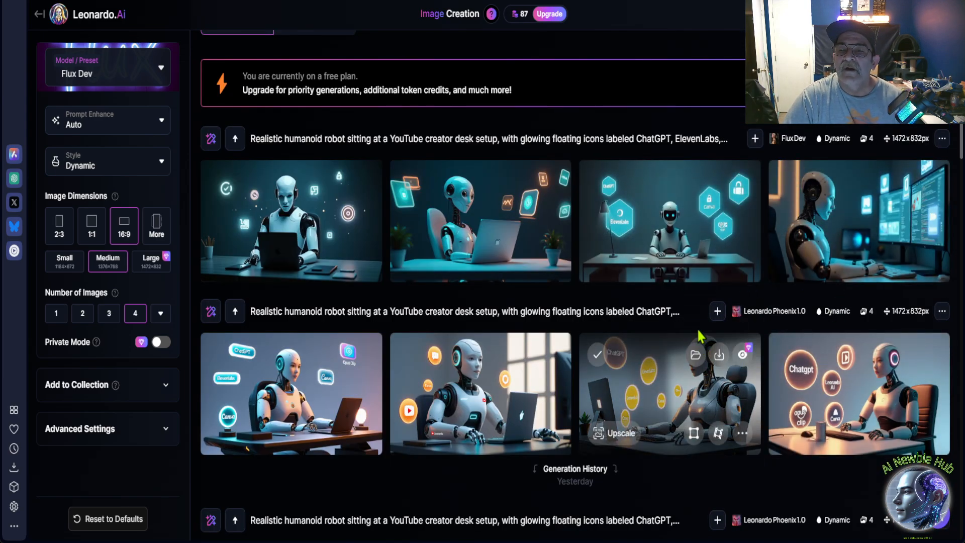
click(679, 214)
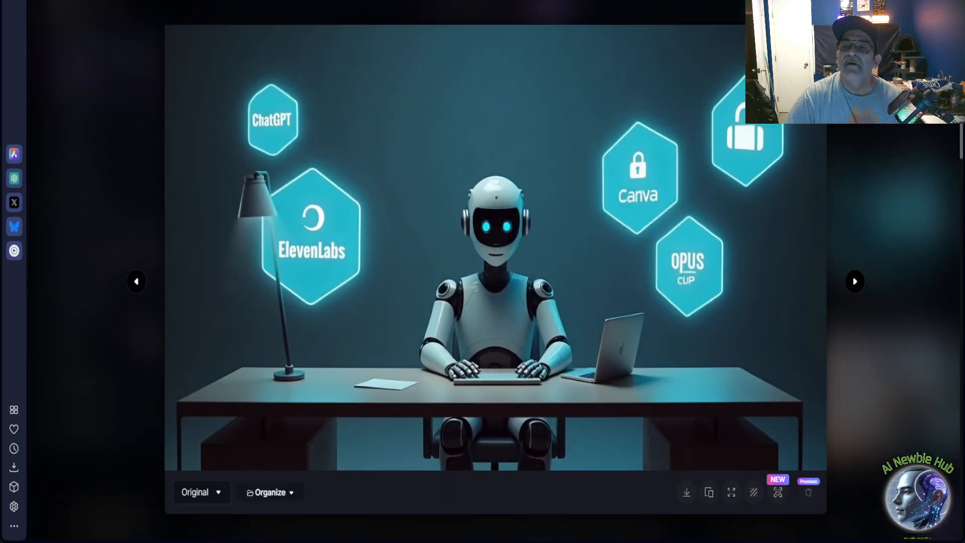
key(Escape)
mouse_move(832, 204)
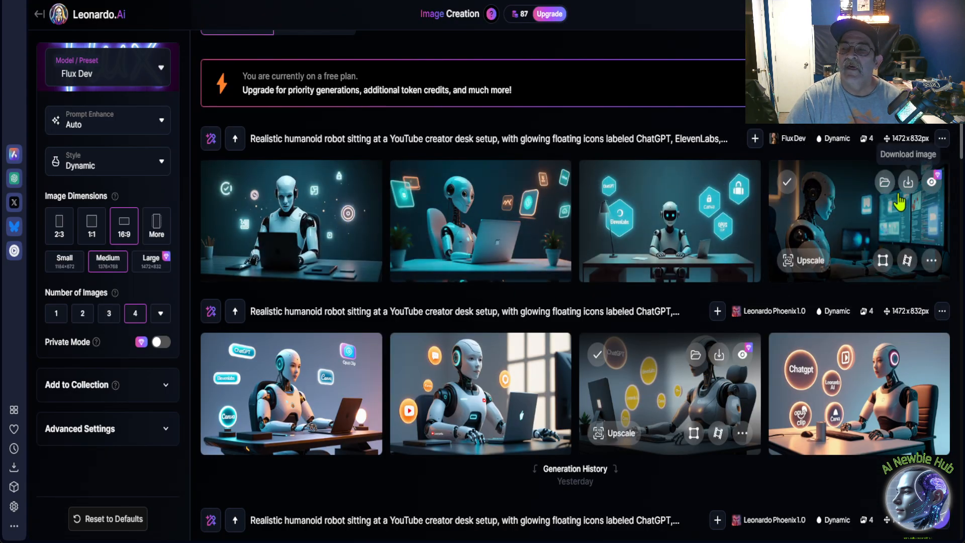
click(852, 221)
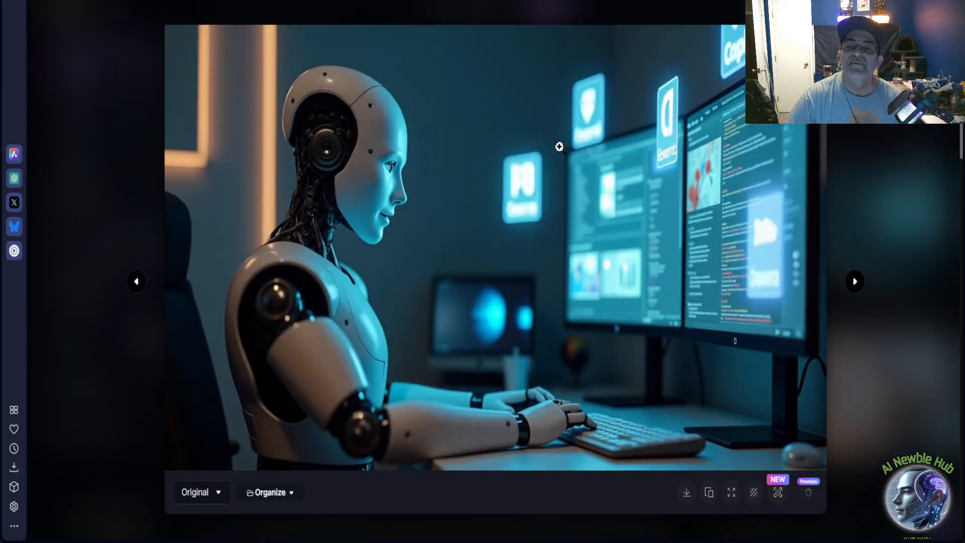
click(880, 250)
scroll(535, 300, up, 3)
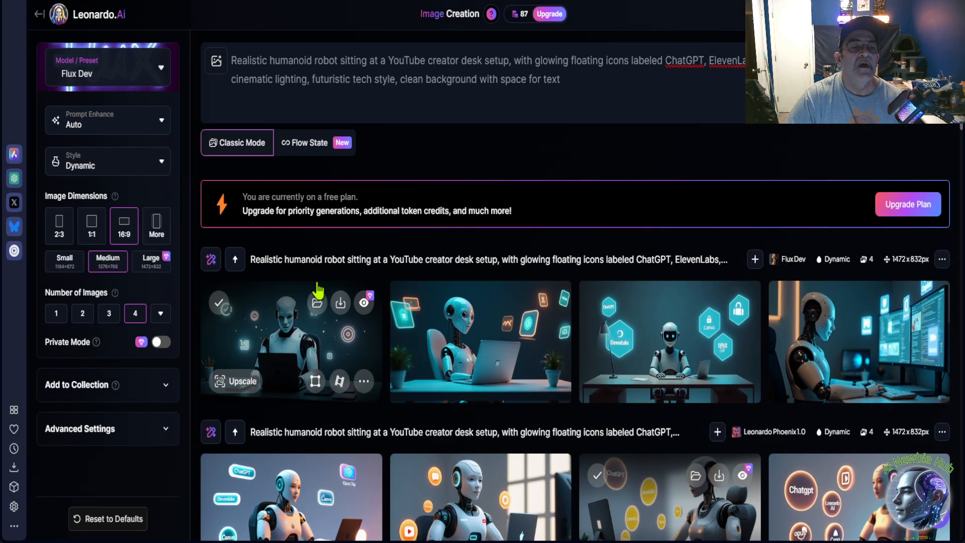
Switch the model preset to Lifelike Vision and generate four more 16:9 images from the same thumbnail prompt.
click(143, 68)
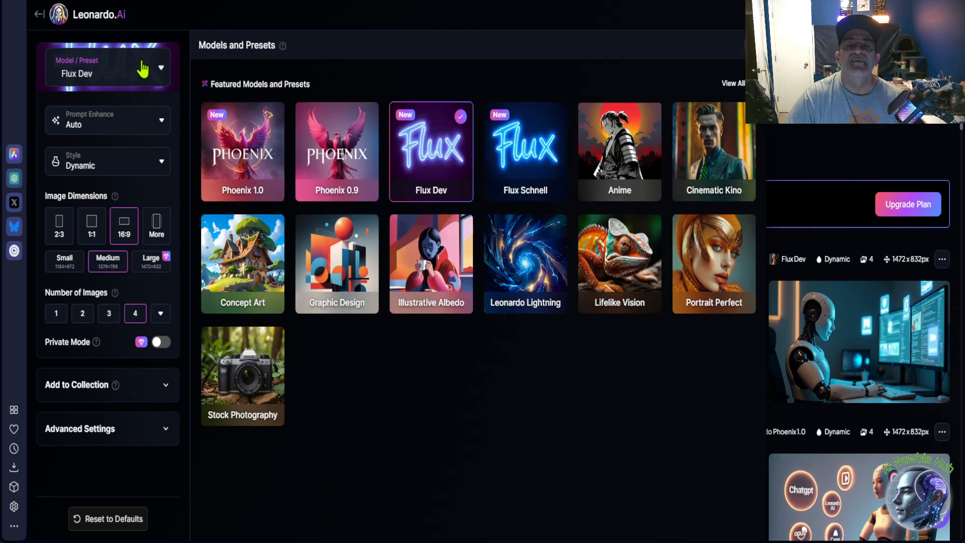
click(160, 71)
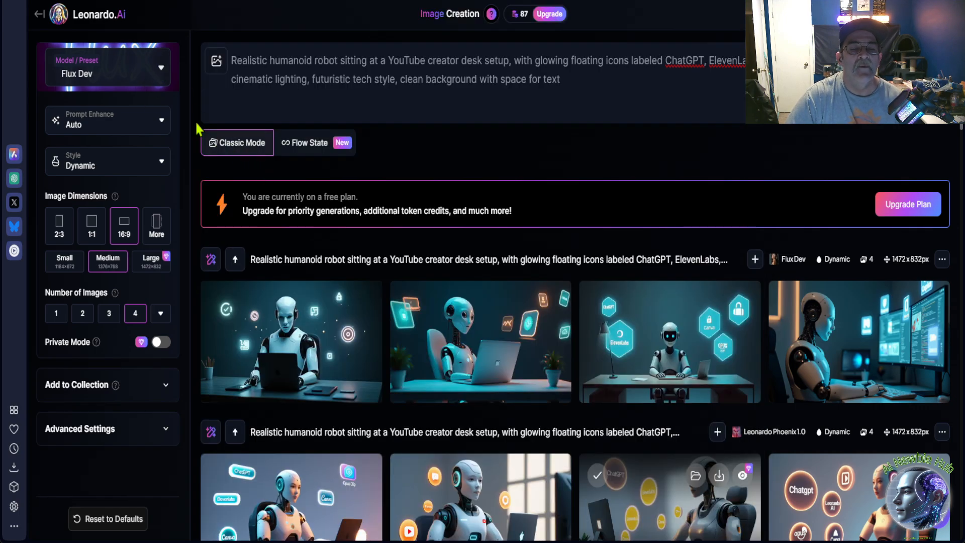
click(148, 74)
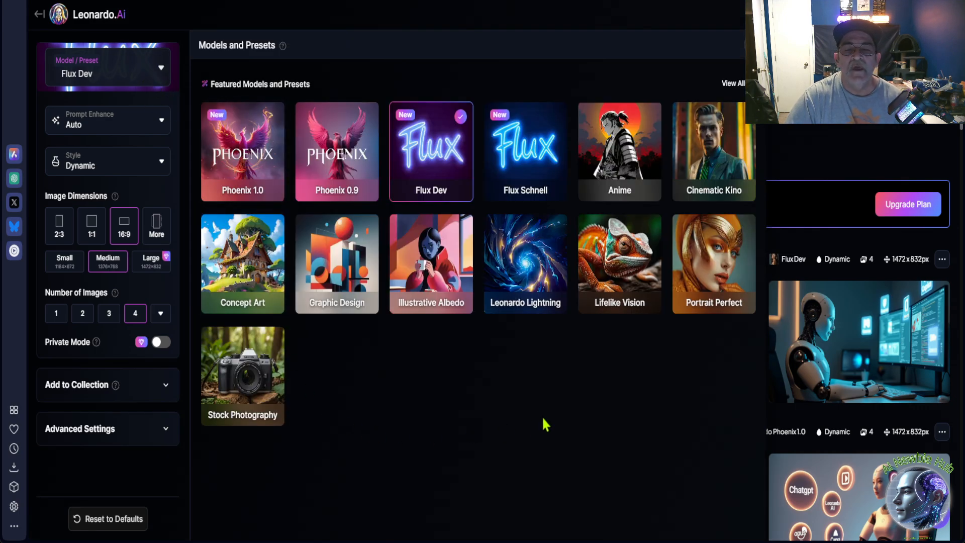
mouse_move(629, 265)
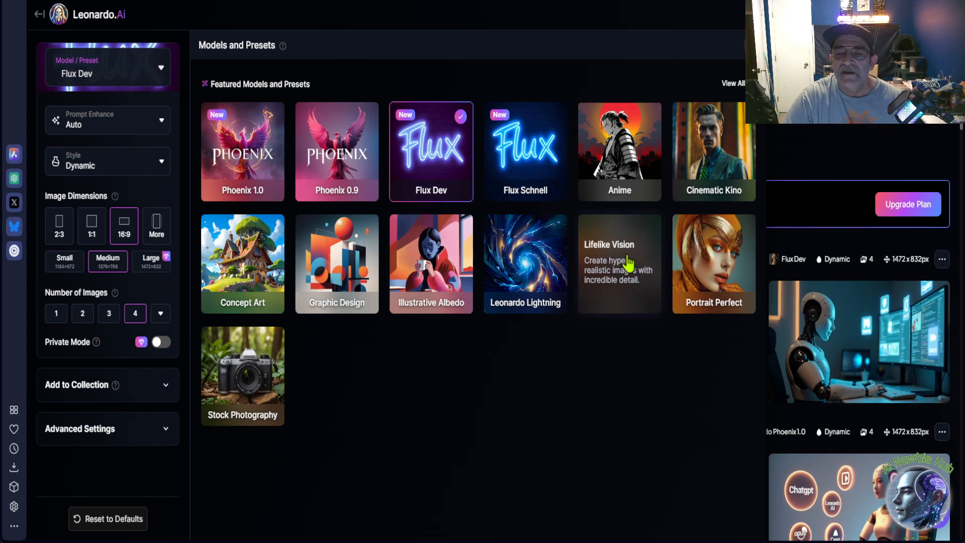
click(626, 270)
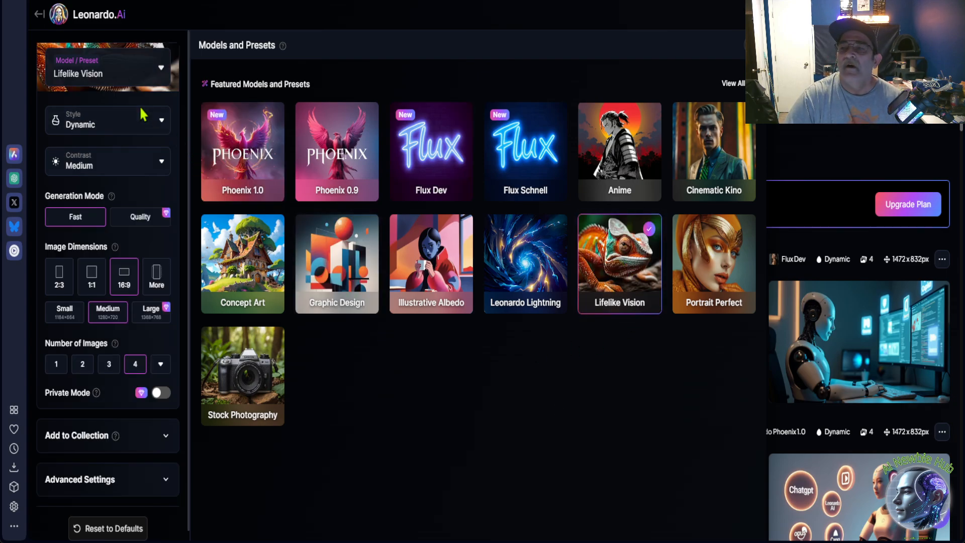
click(163, 69)
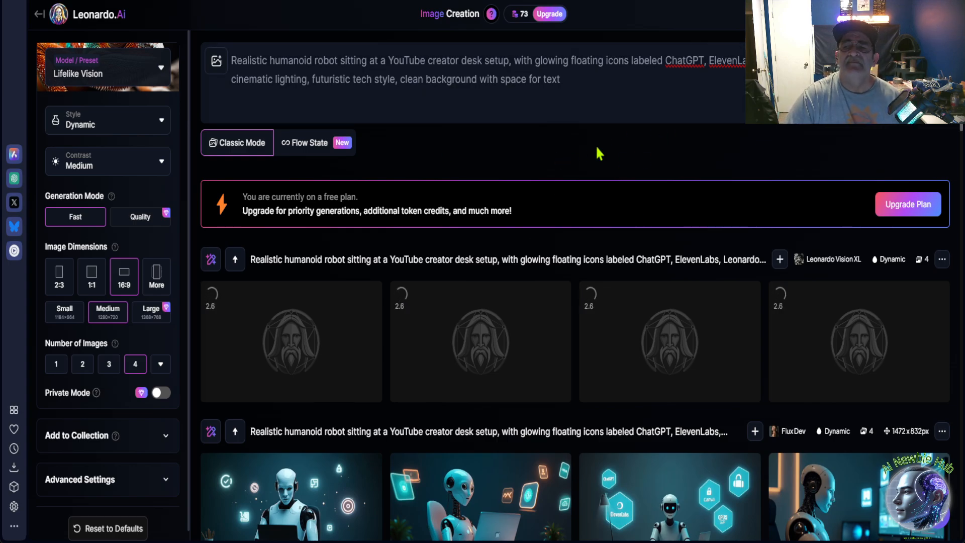
mouse_move(563, 29)
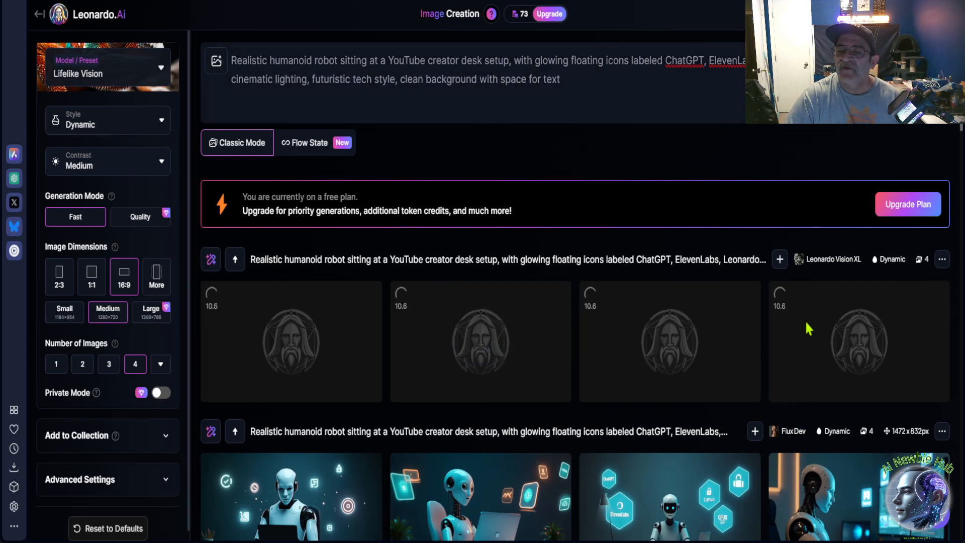
Examine the earlier robot images in the generation history back to 18 March 2025, and return to the newest generation.
scroll(802, 321, down, 5)
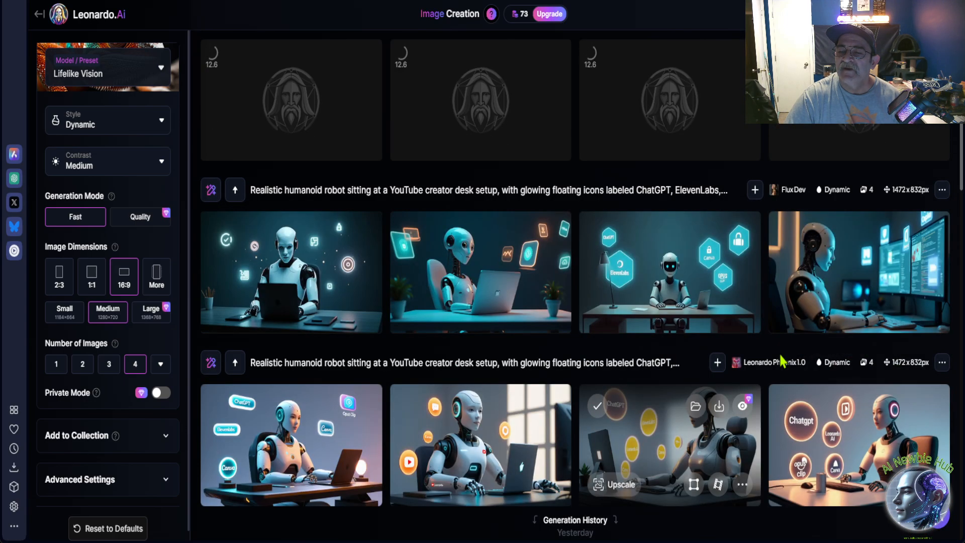
scroll(776, 376, down, 15)
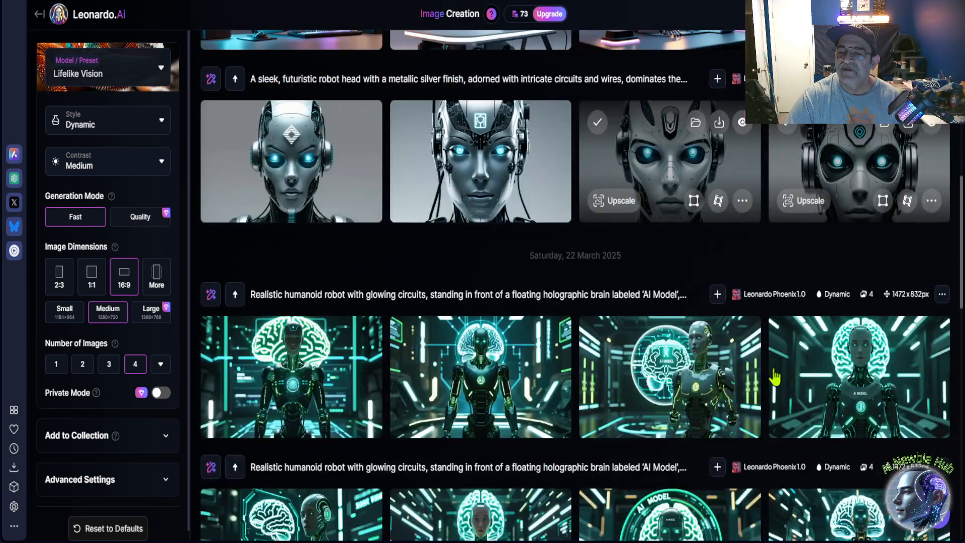
scroll(774, 329, down, 3)
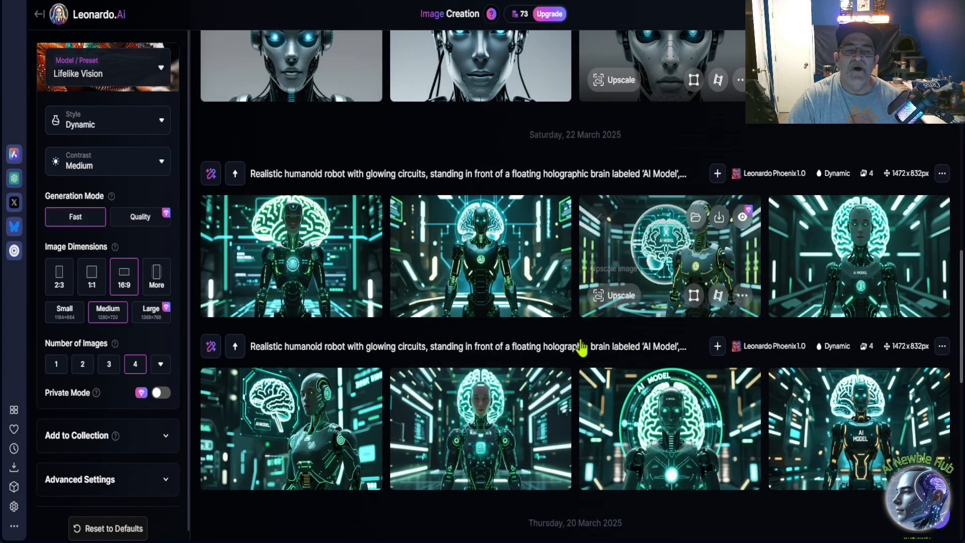
scroll(588, 328, down, 3)
scroll(546, 413, down, 4)
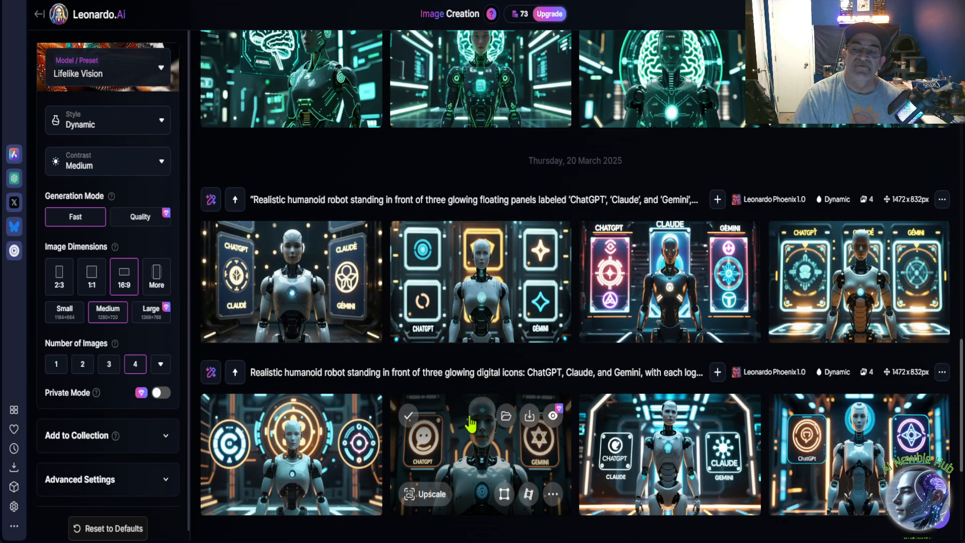
scroll(471, 424, down, 4)
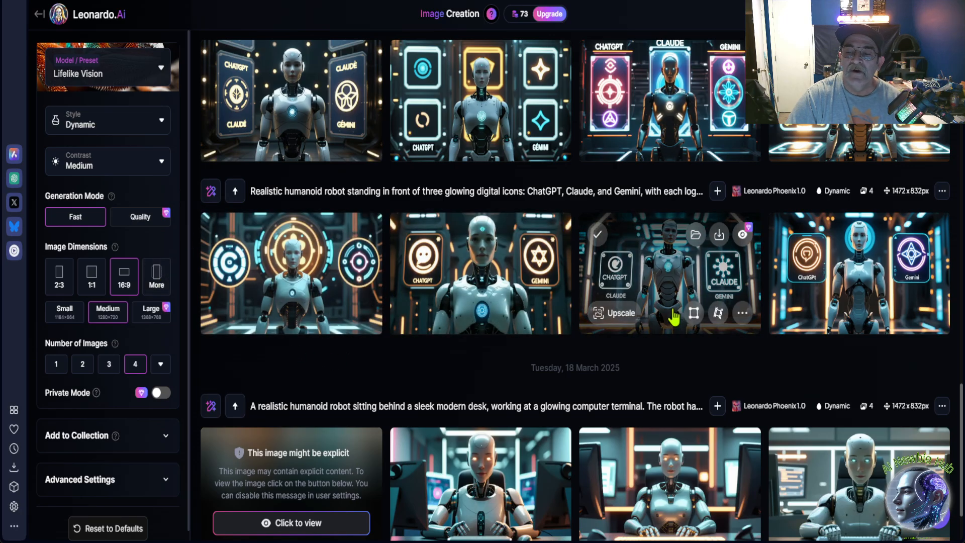
scroll(674, 317, down, 2)
scroll(673, 317, up, 20)
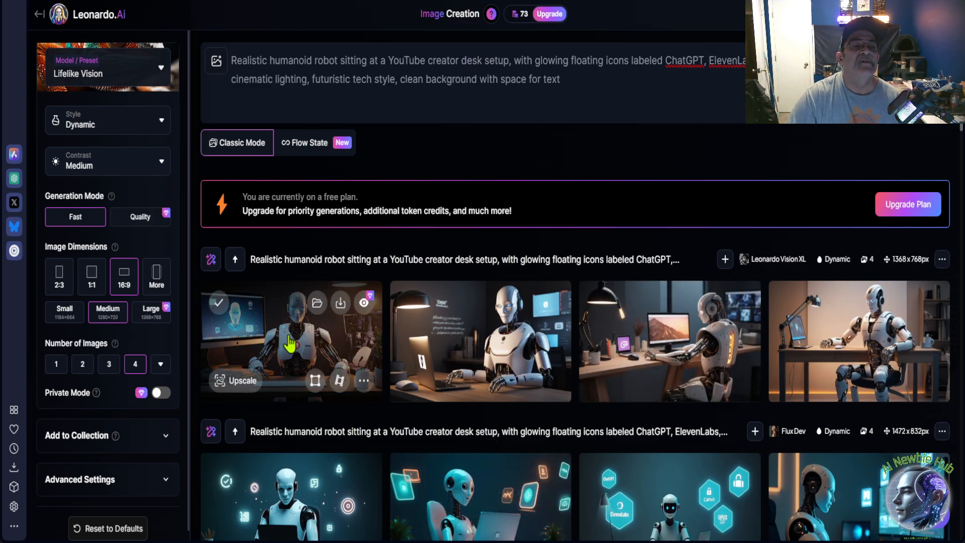
View the four Lifelike Vision robot images one by one at full size, checking for tool labels, and close the viewer.
click(290, 342)
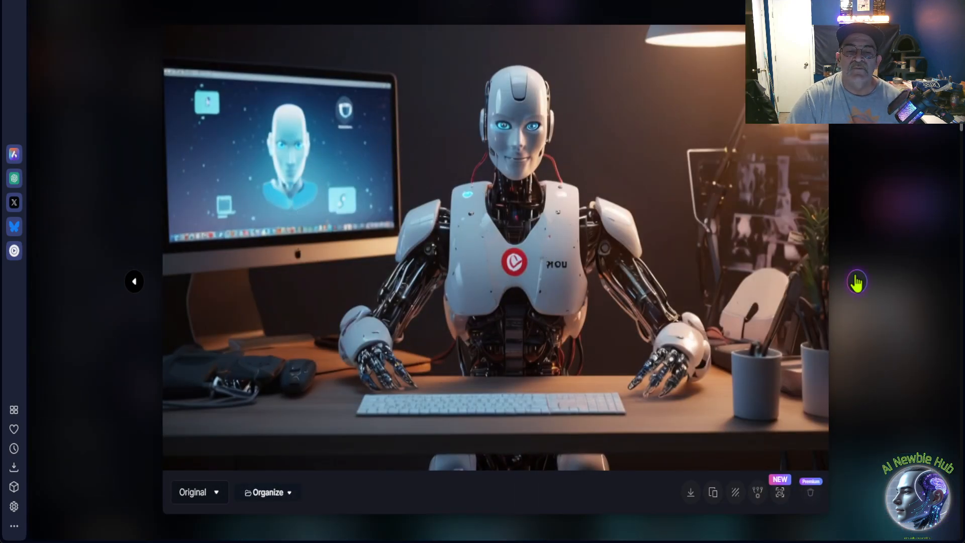
click(857, 282)
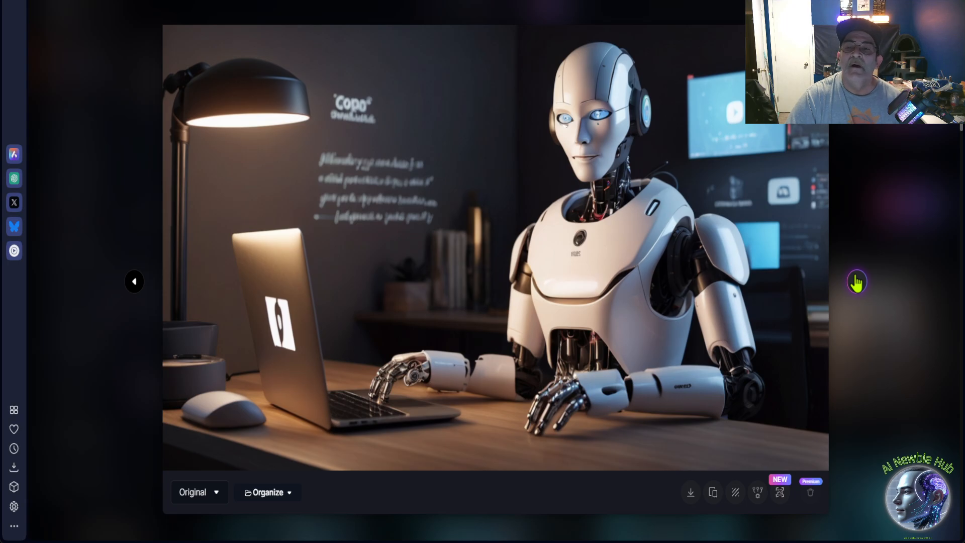
click(857, 283)
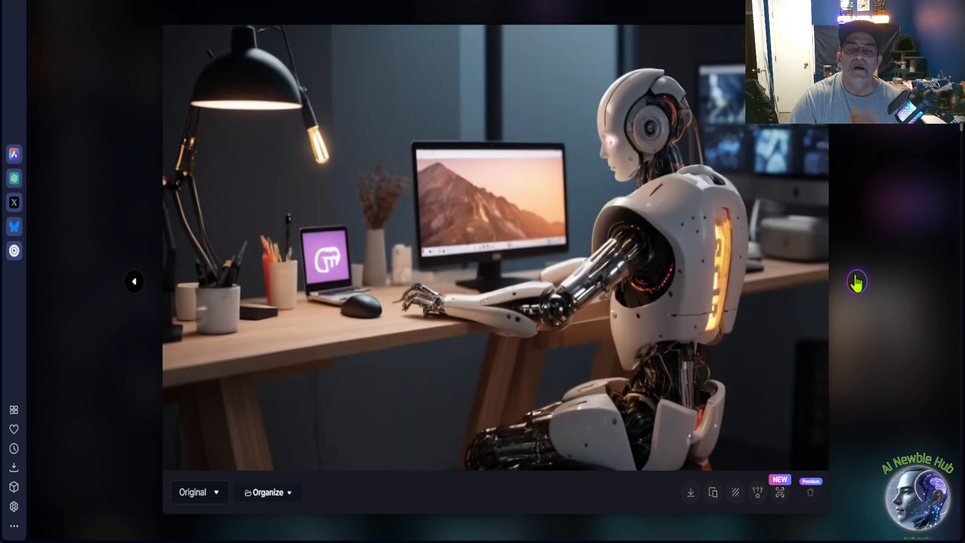
click(857, 282)
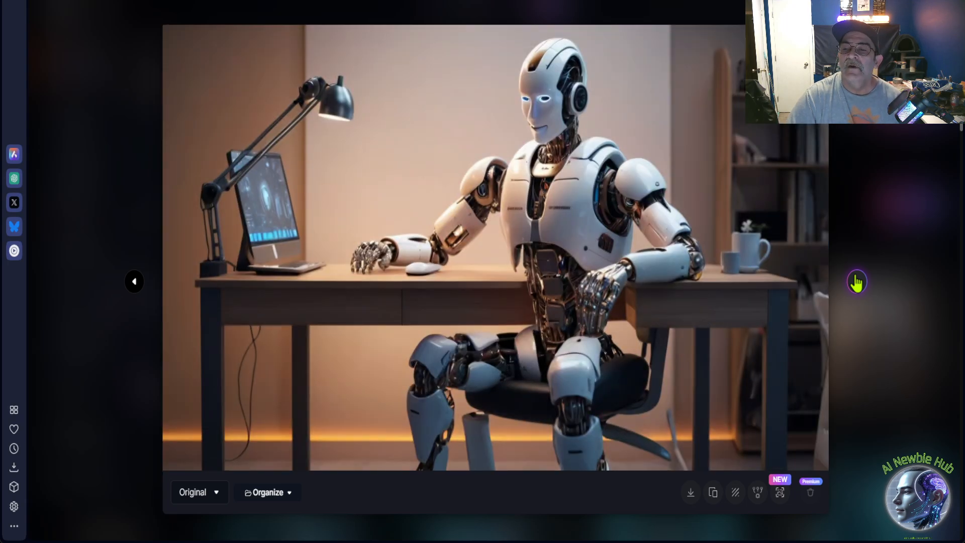
click(857, 282)
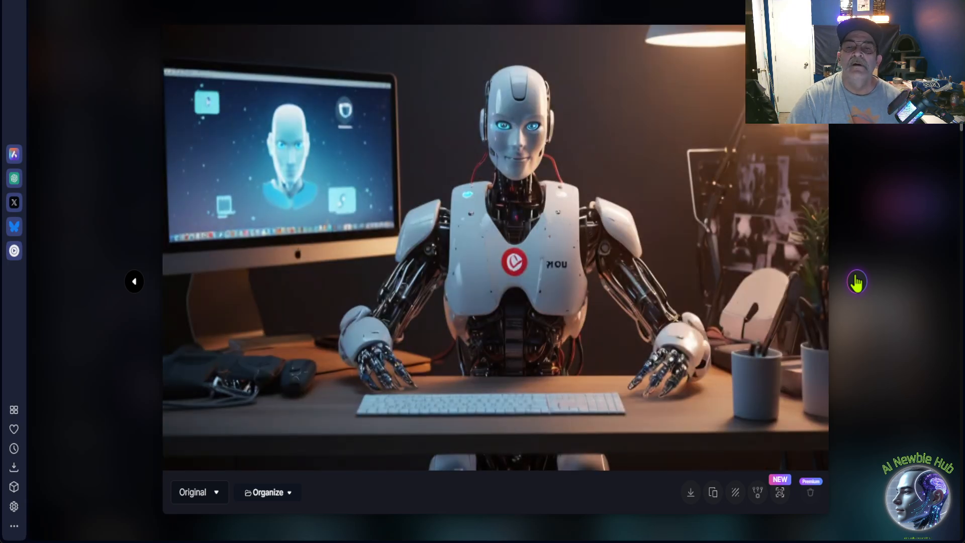
click(894, 150)
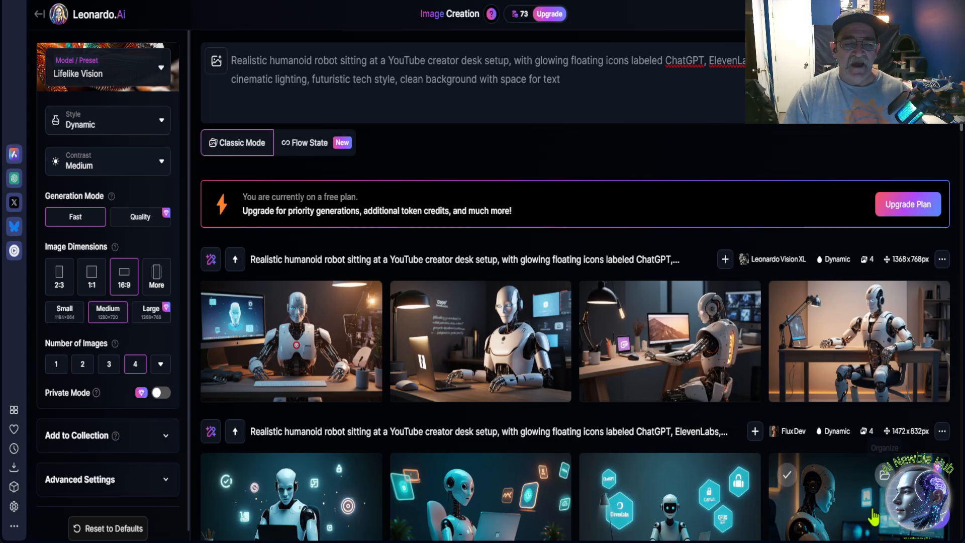
scroll(501, 399, down, 10)
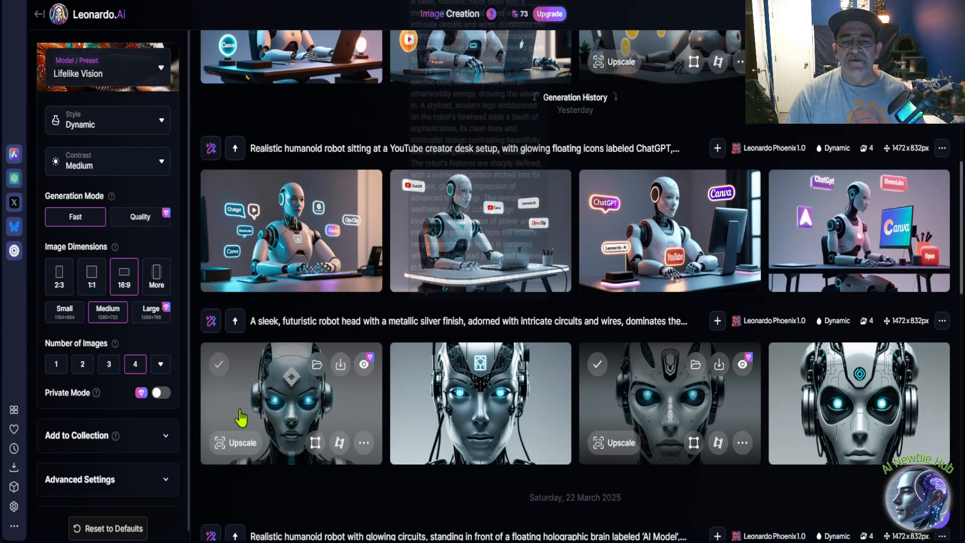
scroll(243, 415, down, 4)
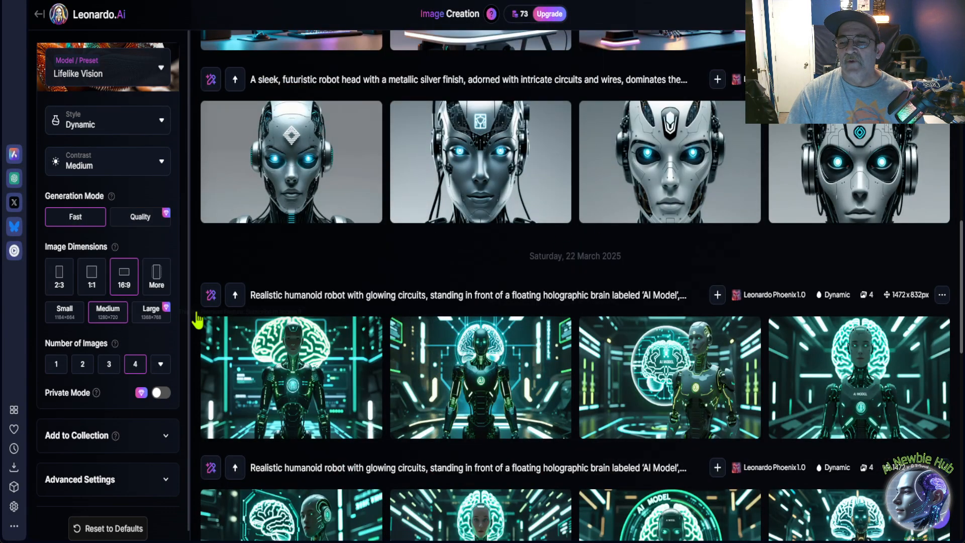
scroll(270, 276, up, 15)
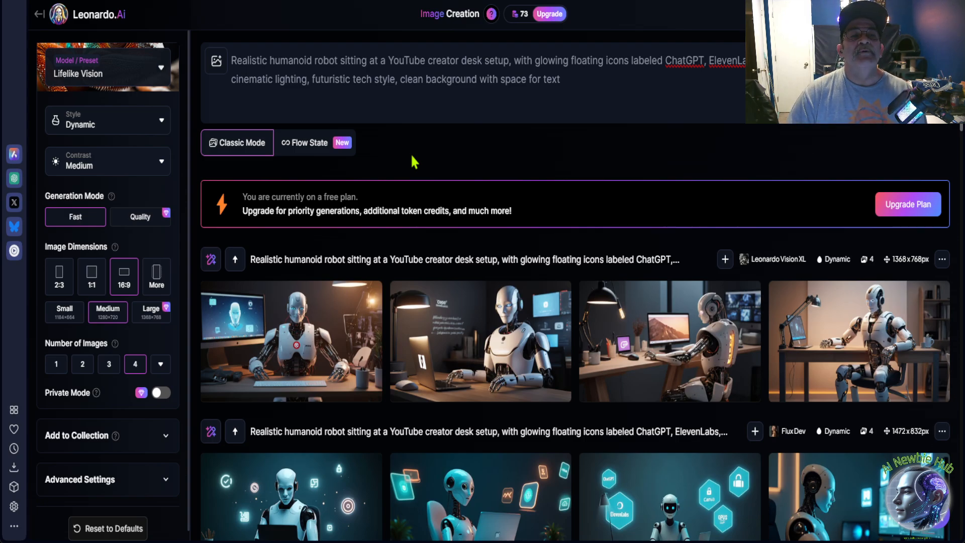
Switch to Canva's home page, look through the account notifications and close them.
key(ctrl+Tab)
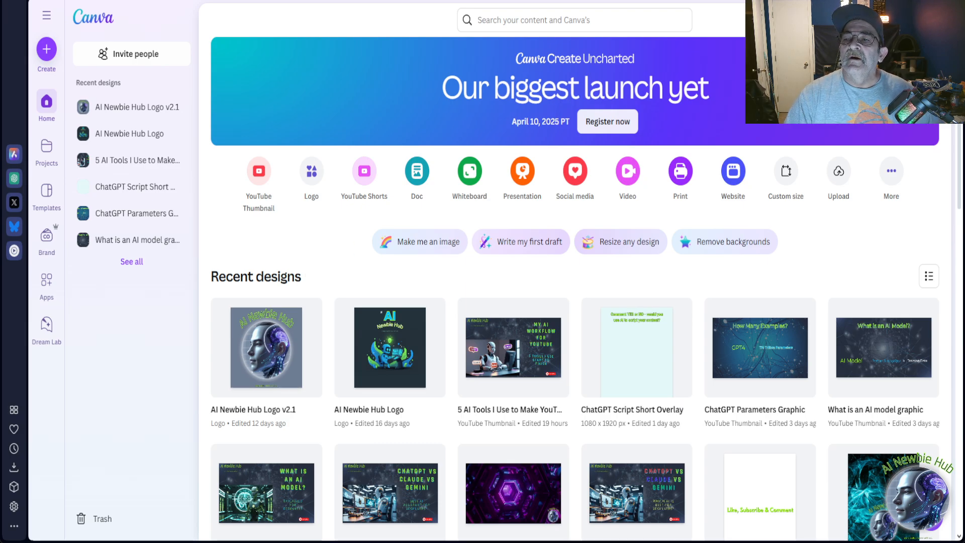
click(848, 20)
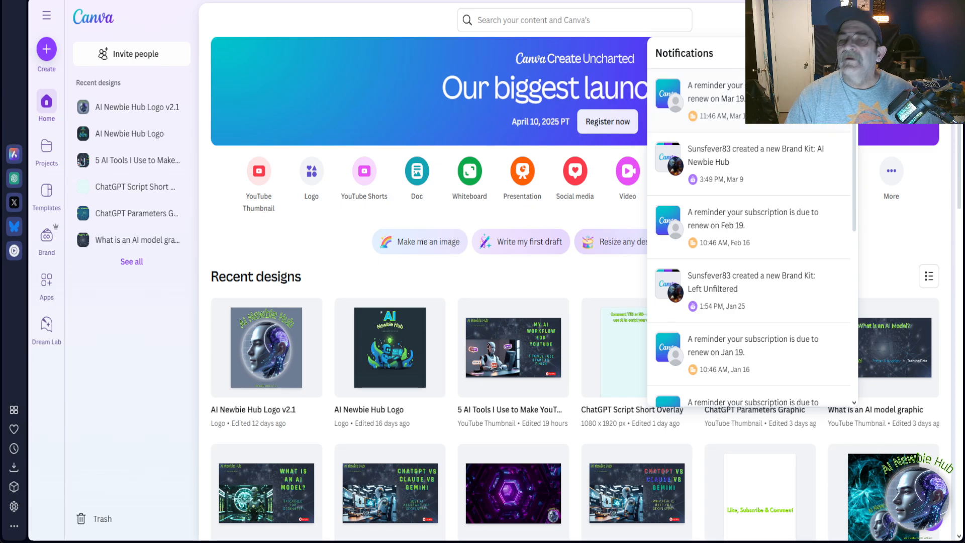
click(848, 21)
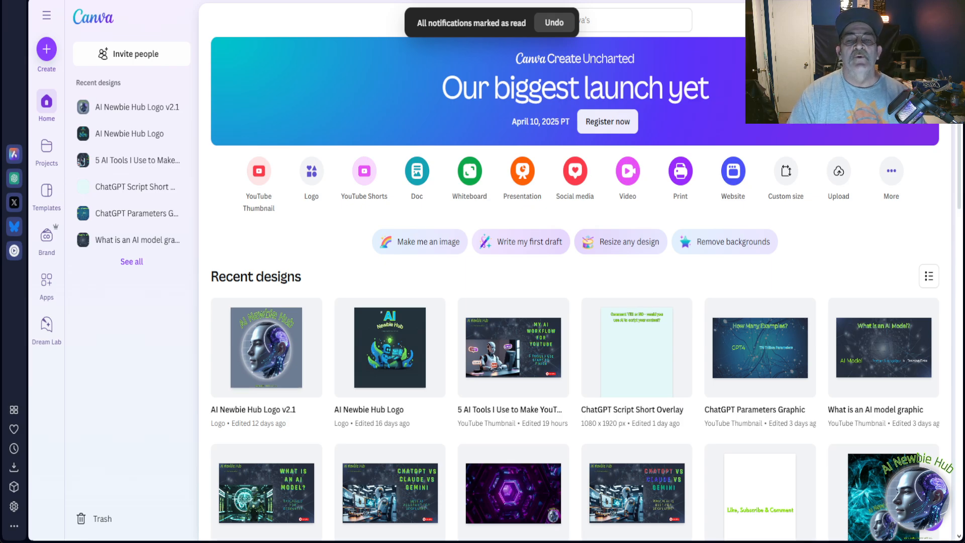
Open the recent thumbnail design "5 AI Tools I Use to Make YouTube Videos" and select its "5 Tools I Use Start to Finish" text.
scroll(523, 220, down, 1)
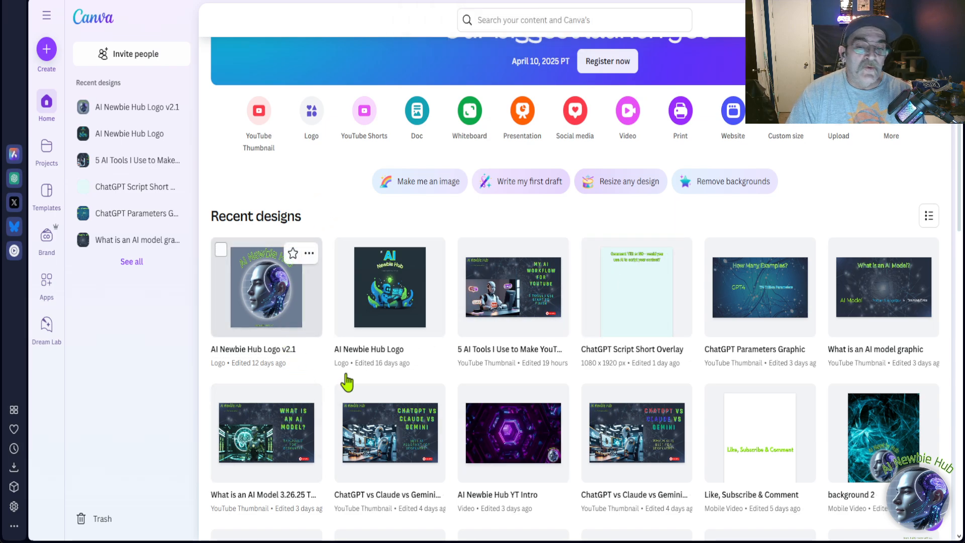
scroll(323, 371, down, 2)
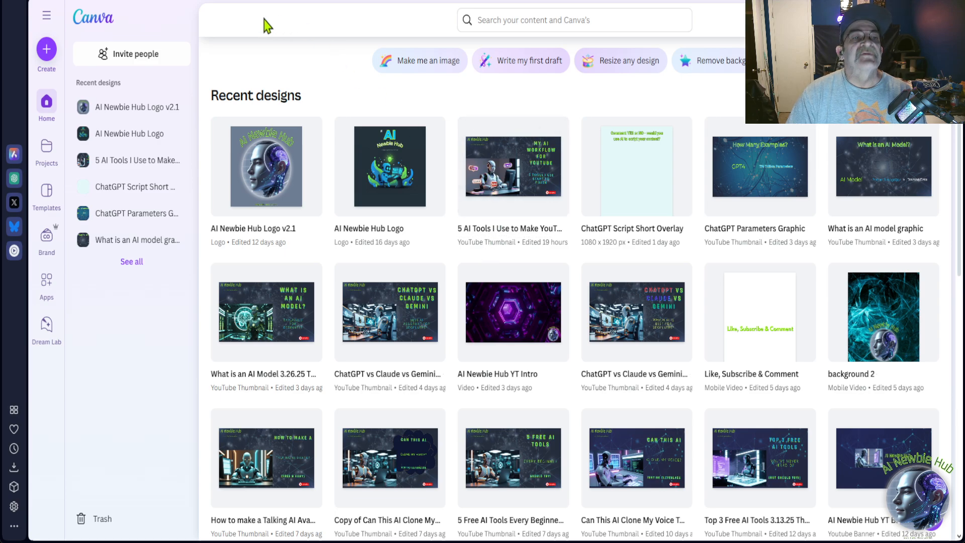
click(257, 1)
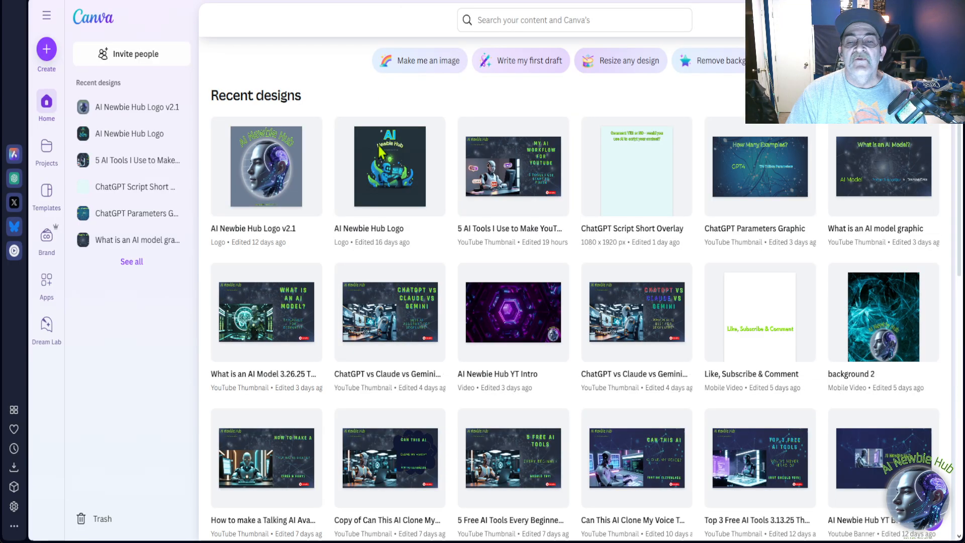
click(507, 179)
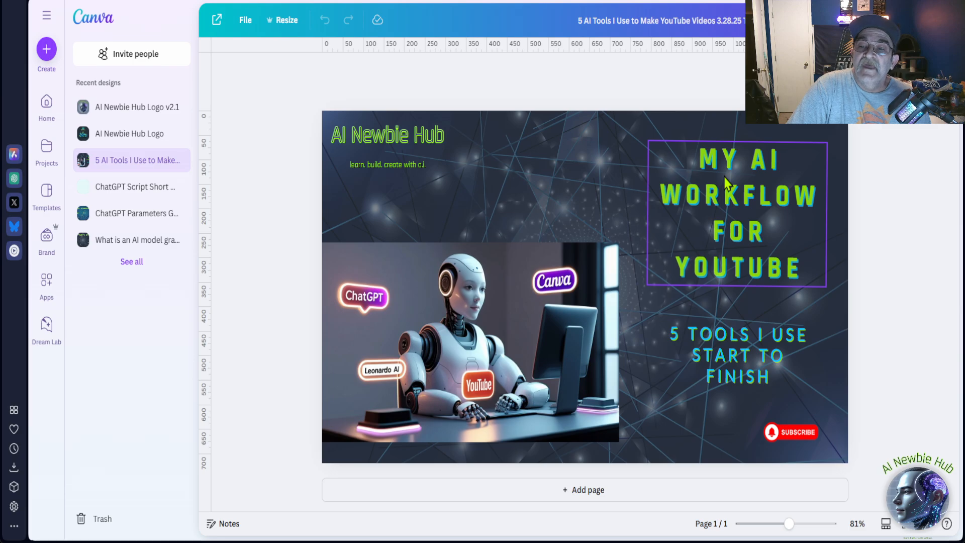
click(743, 276)
click(668, 370)
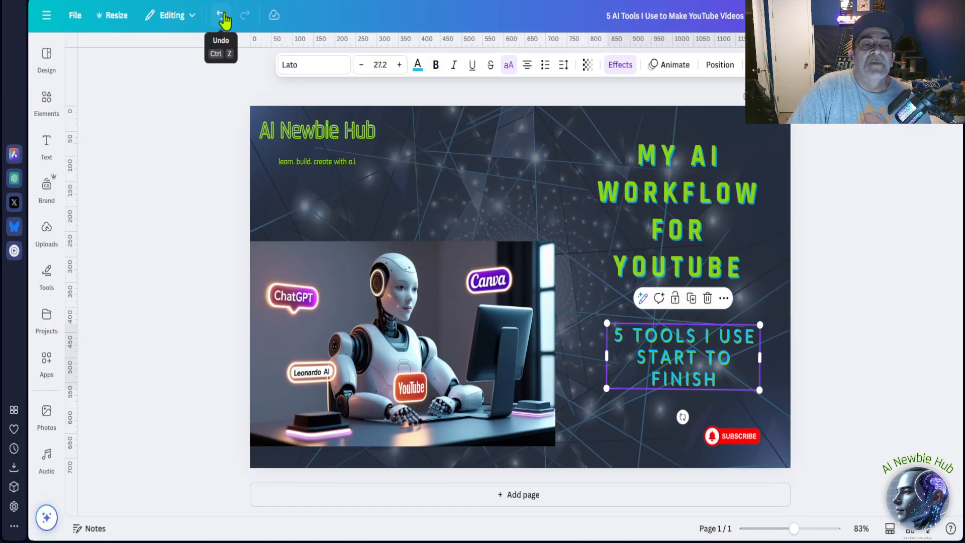
Undo the last move of the "5 Tools I Use Start to Finish" text on the thumbnail and deselect it.
click(221, 16)
click(187, 254)
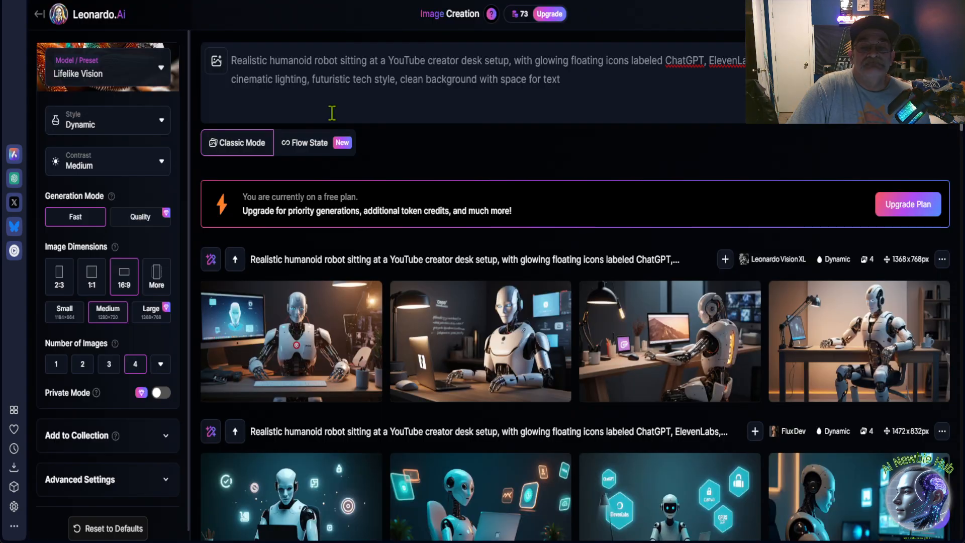
Switch to Leonardo.Ai and look through the labelled robot images in the generation history.
scroll(482, 336, down, 10)
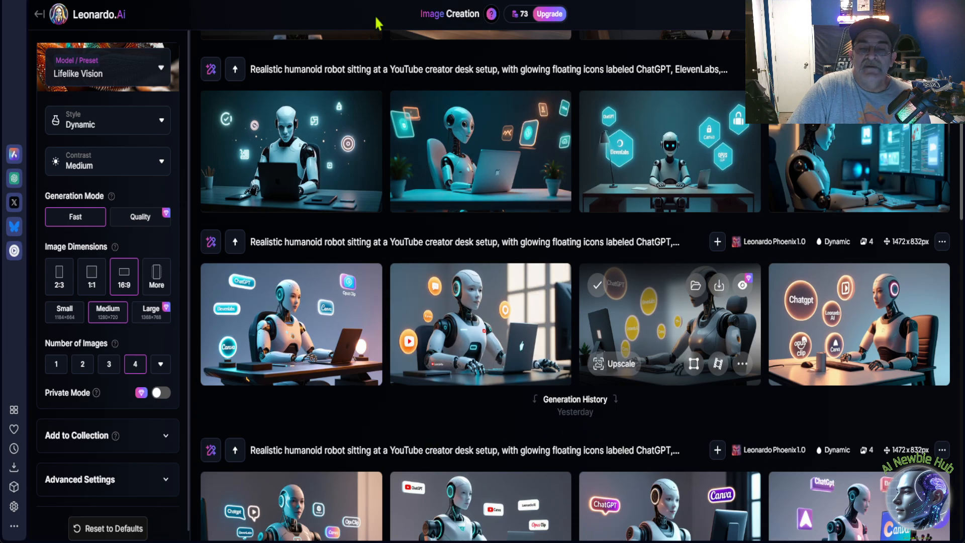
scroll(399, 267, down, 3)
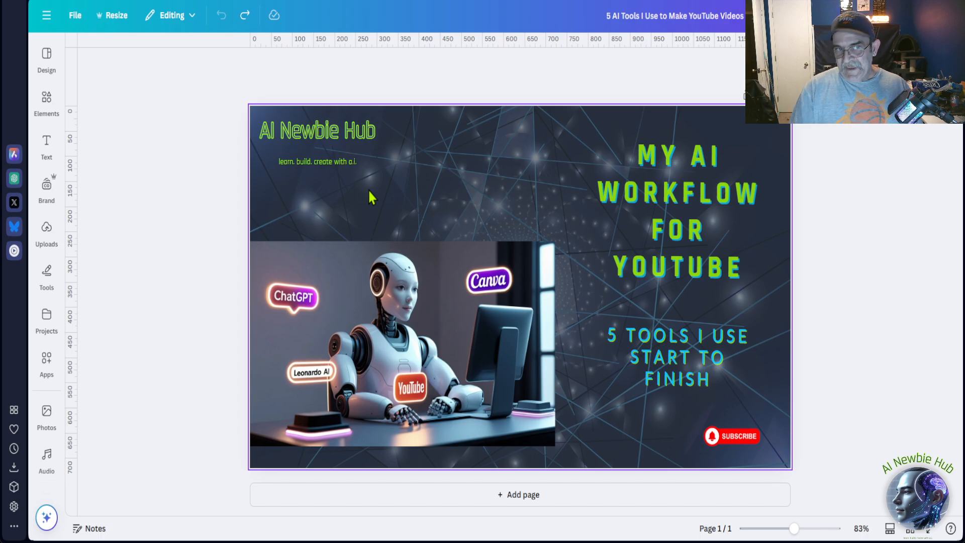
Return to Canva's home page, browse the recent designs and open the AI Newbie Hub thumbnail template with "Best Free AI Tools in 2025".
click(46, 18)
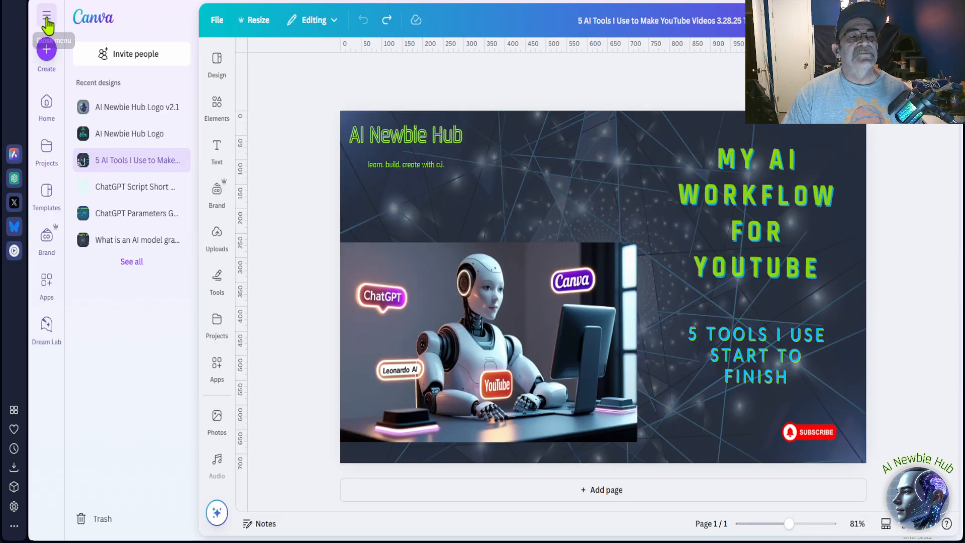
click(46, 121)
scroll(456, 314, down, 1)
scroll(456, 315, up, 1)
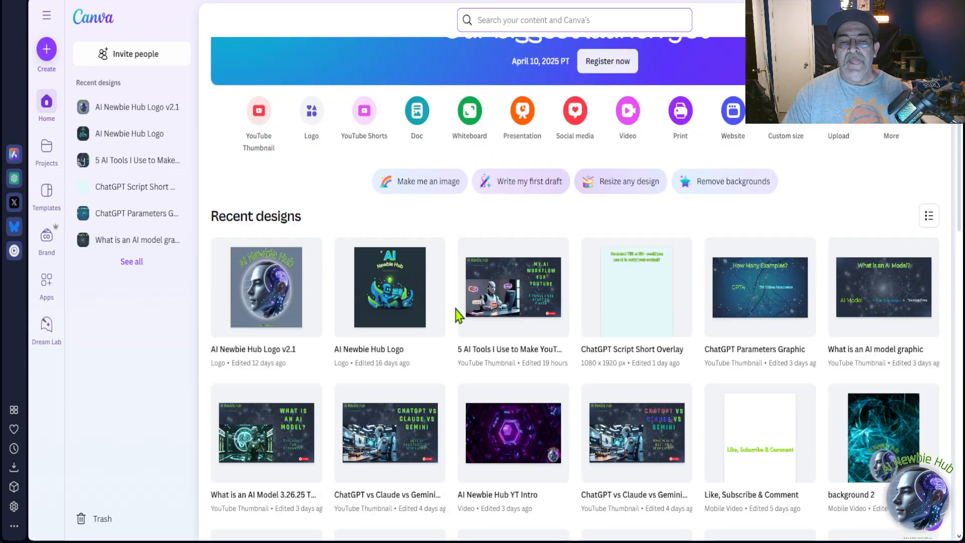
scroll(457, 314, down, 2)
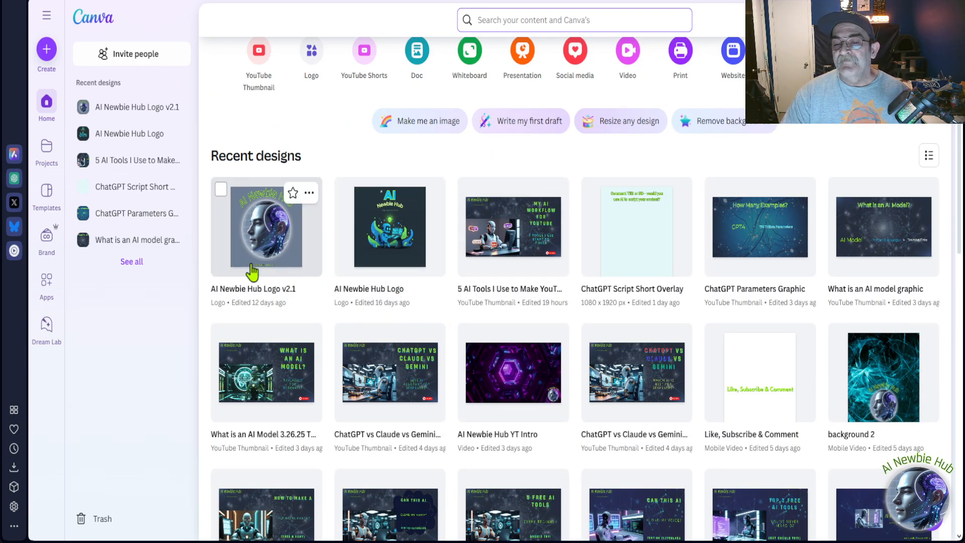
scroll(540, 269, down, 5)
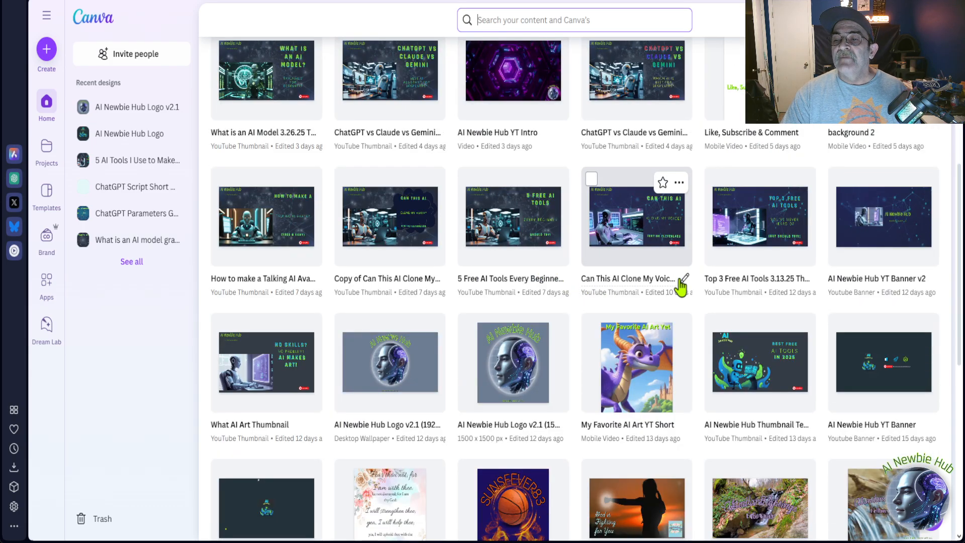
scroll(681, 287, down, 3)
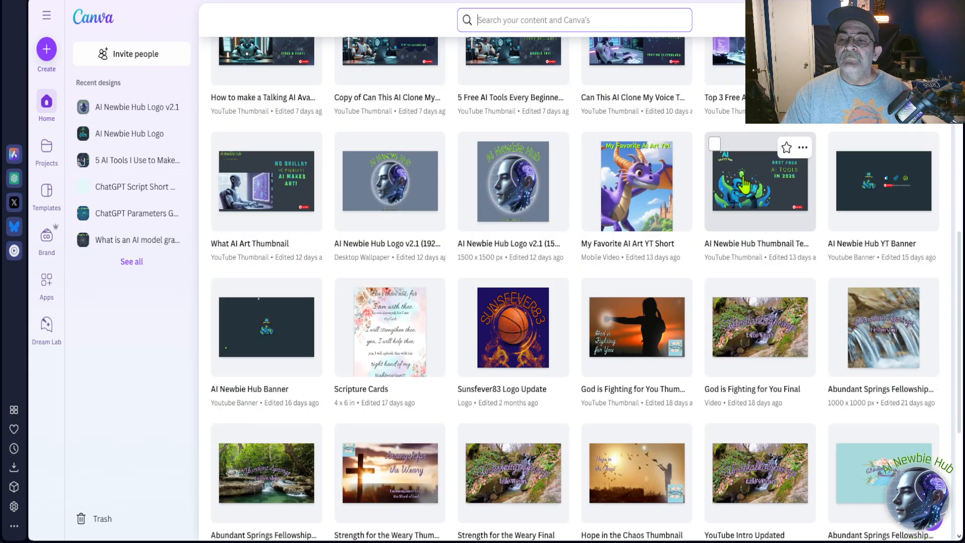
click(744, 183)
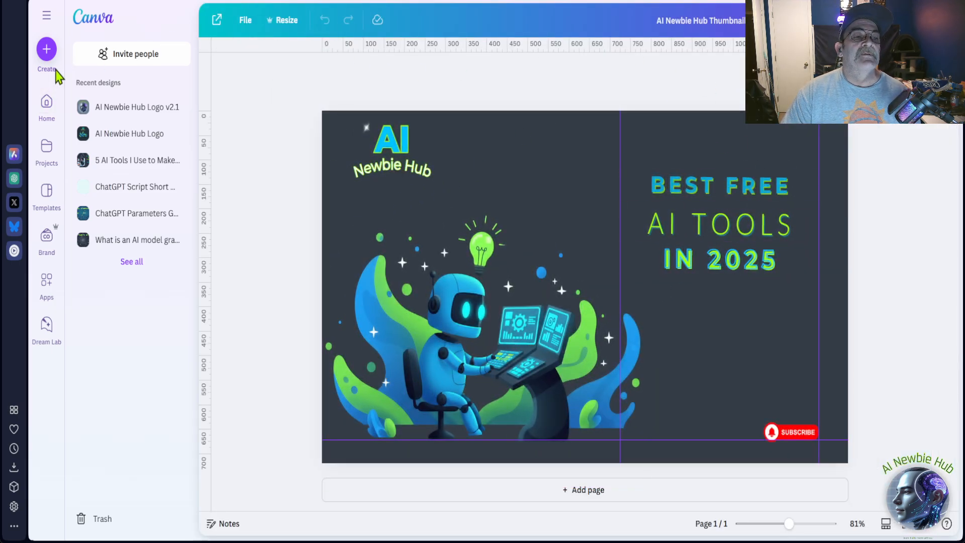
Leave the template, view the "AI Newbie Hub YT Banner v2" design from the recent designs, and return to the home page.
click(47, 113)
scroll(481, 280, down, 8)
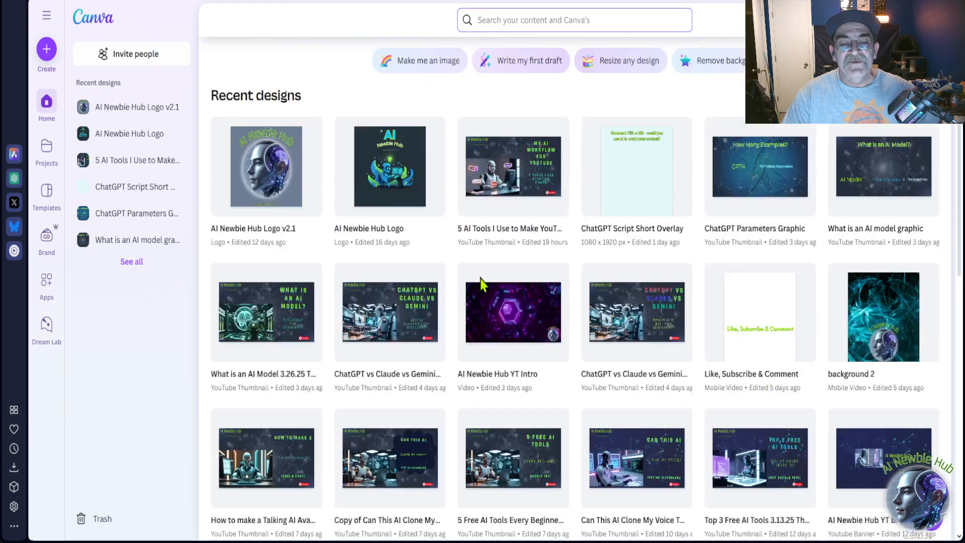
scroll(371, 236, down, 3)
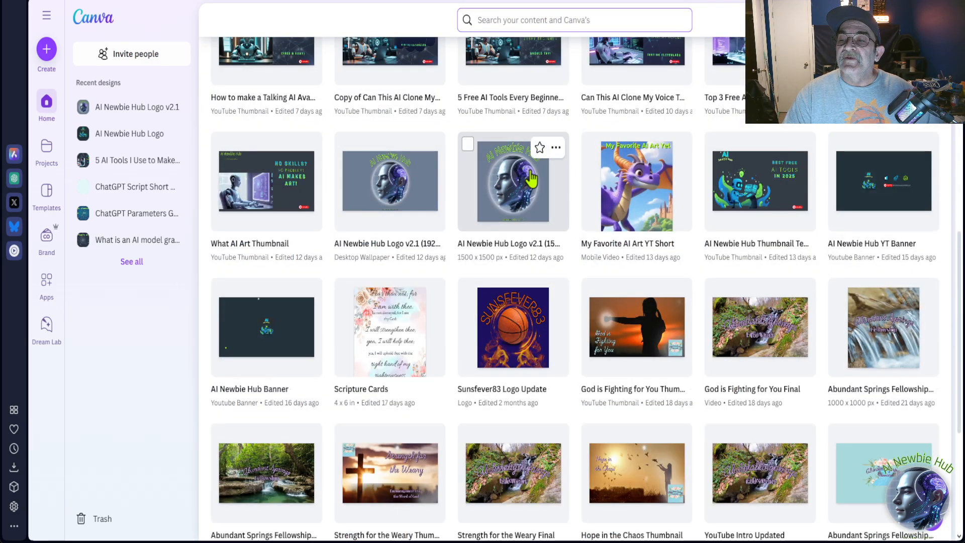
scroll(523, 186, up, 2)
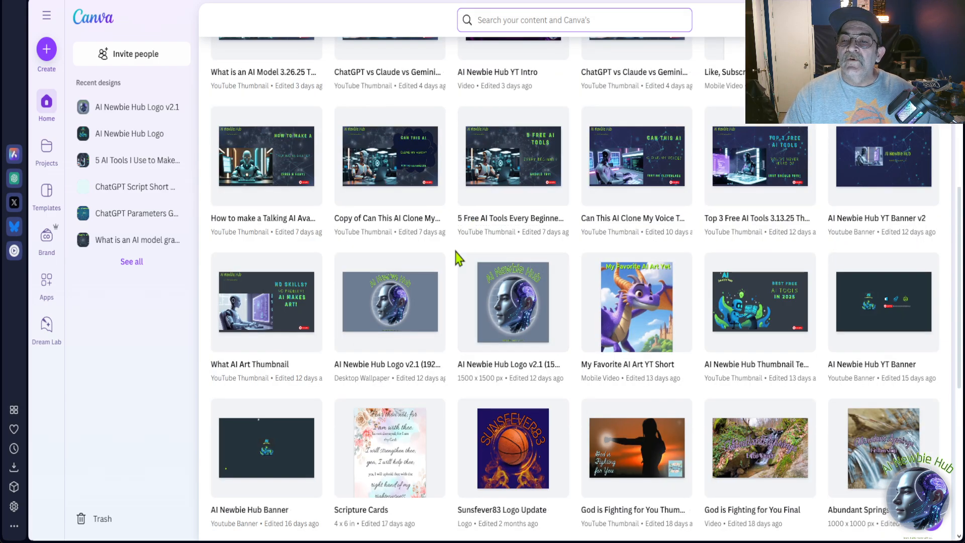
click(858, 160)
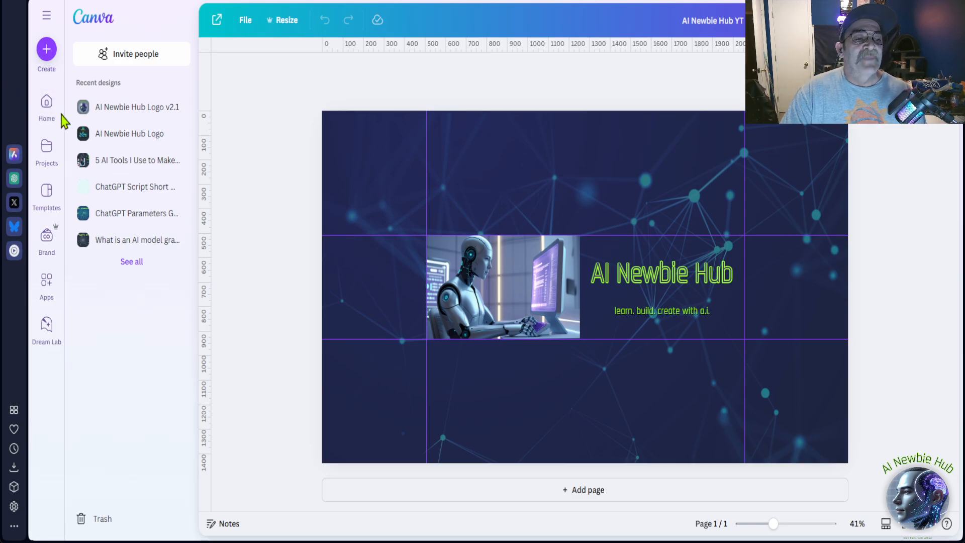
click(47, 107)
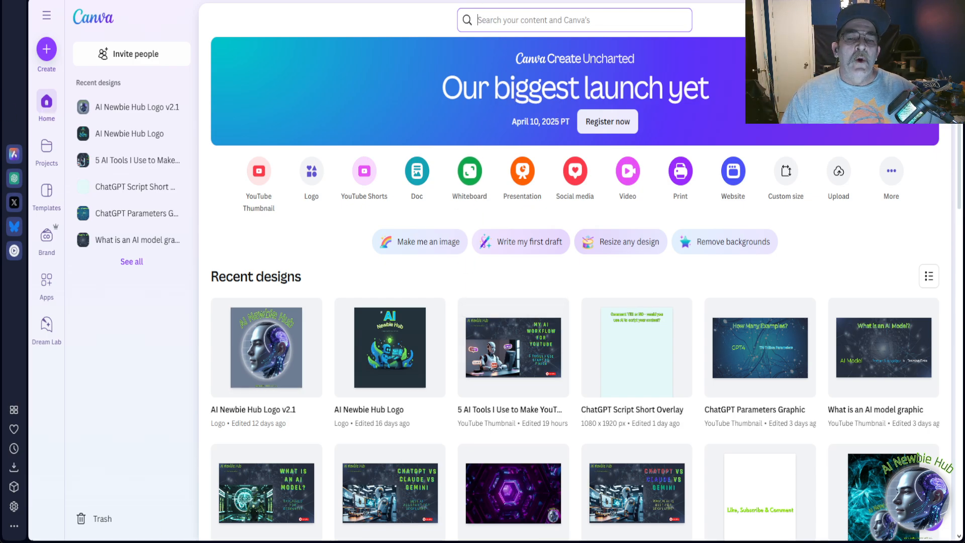
Switch to OpusClip, open the "What is an AI Model.mkv" project and look through its generated short clips.
click(503, 1)
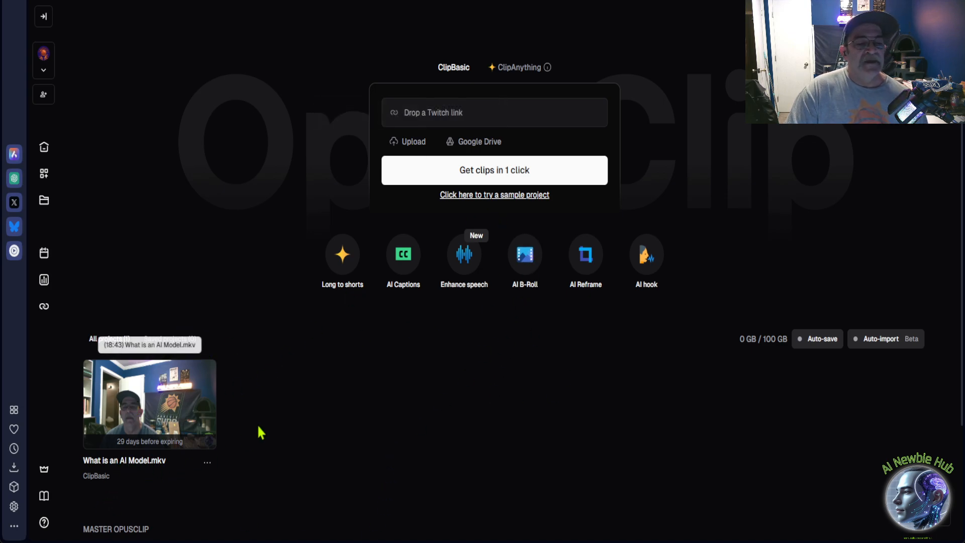
click(151, 418)
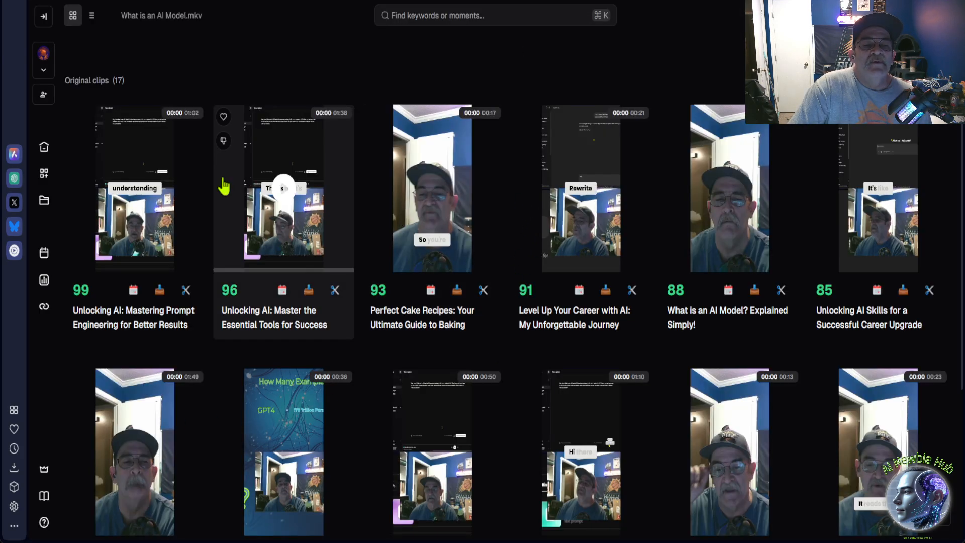
scroll(504, 280, down, 8)
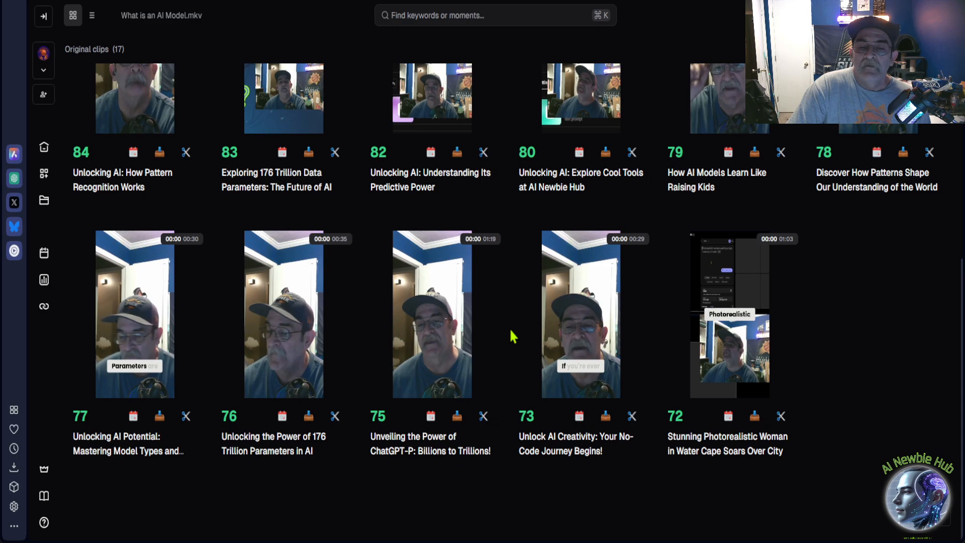
scroll(511, 332, up, 8)
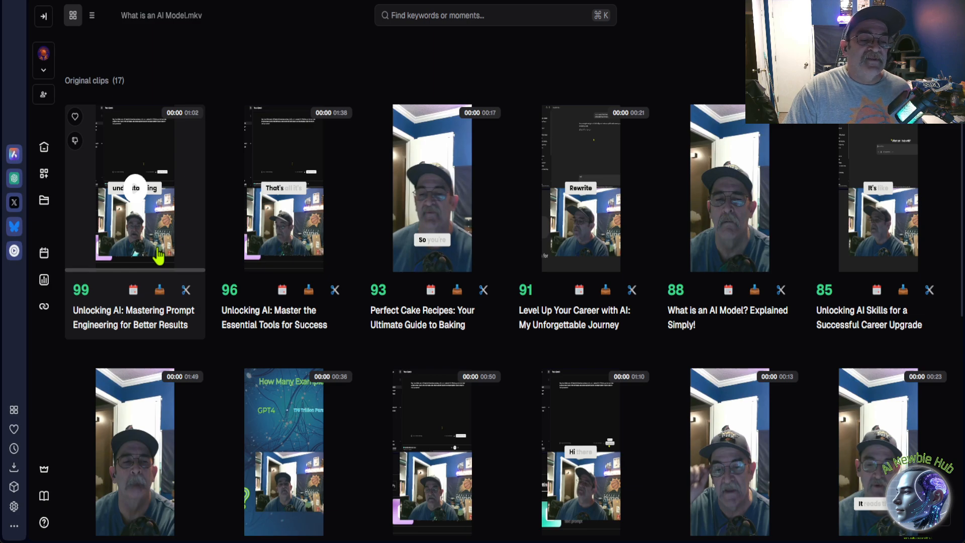
Preview the clip "Unlocking AI: Mastering Prompt Engineering for Better Results", highlight its full transcript in the detail view, and close it.
click(140, 197)
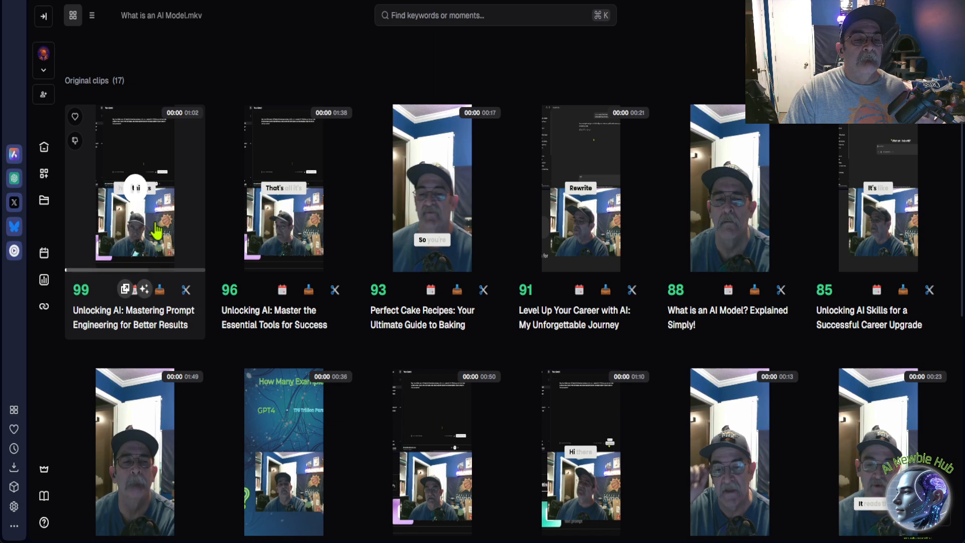
click(180, 162)
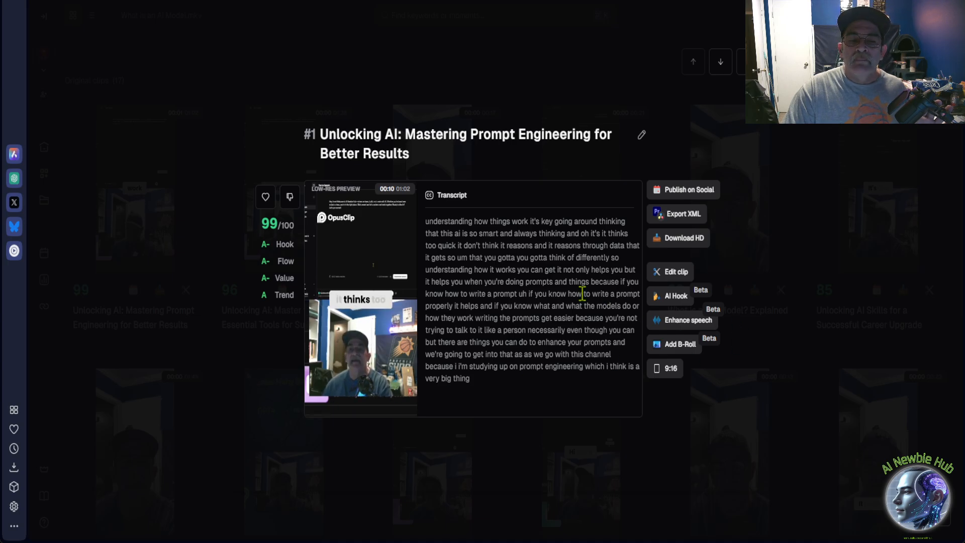
mouse_move(357, 323)
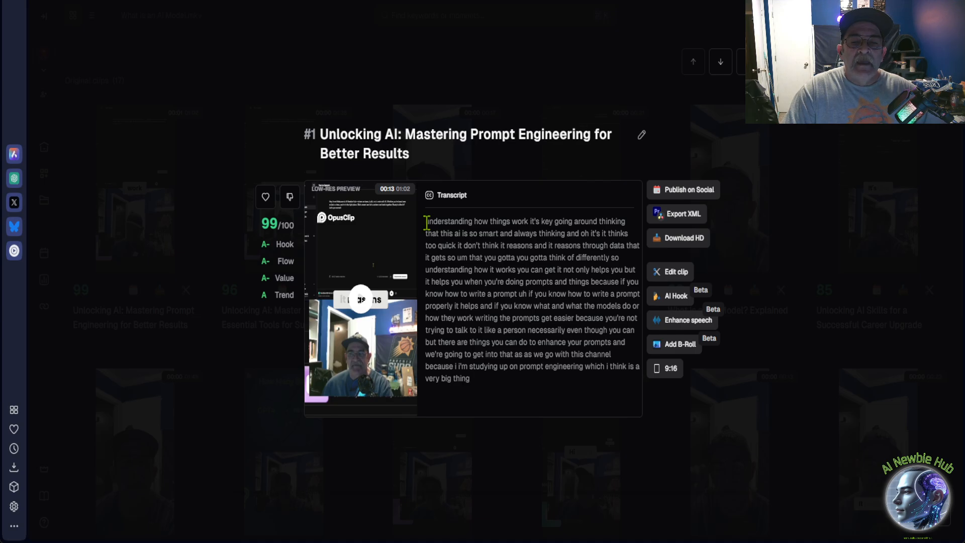
drag(426, 222, 497, 395)
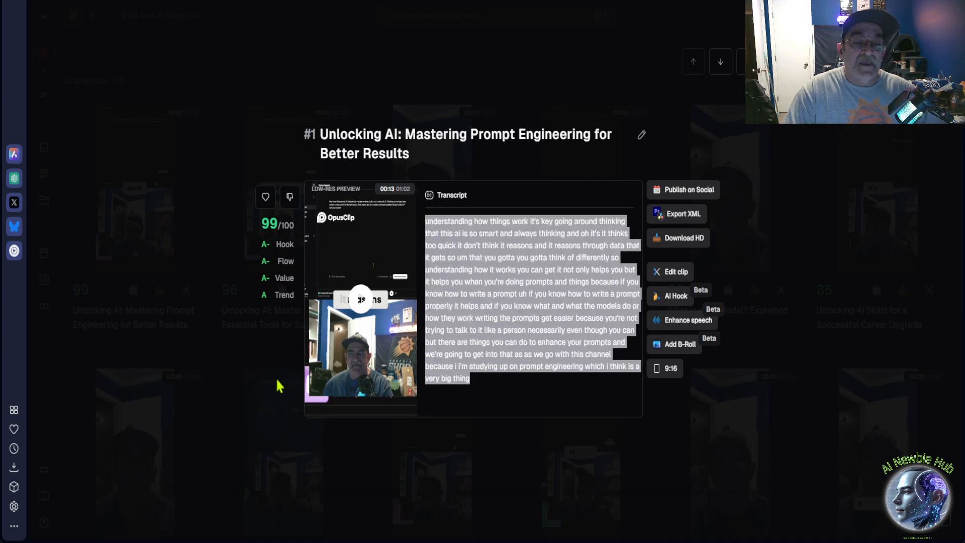
click(194, 312)
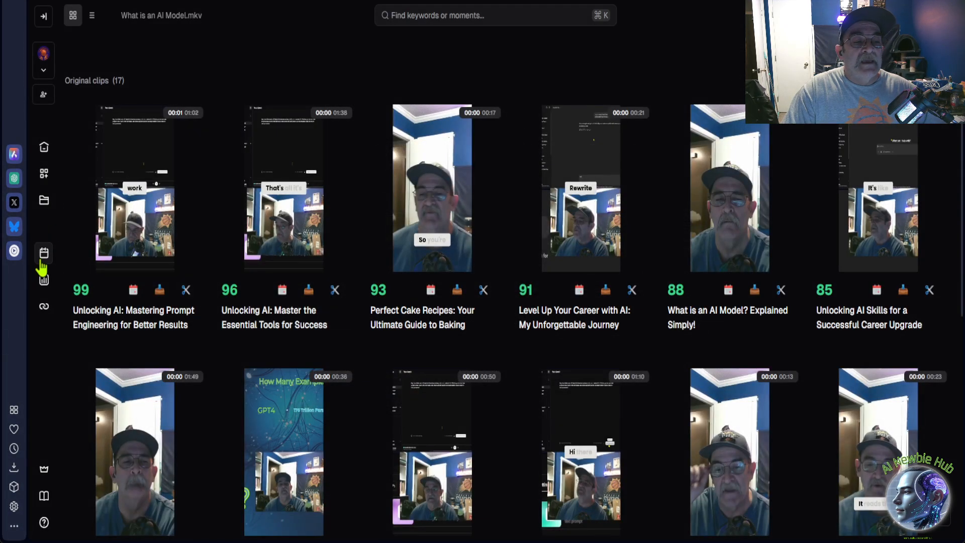
Look over the clip list, reopen the prompt engineering clip's details, read its virality ratings such as Hook and Trend, and close them.
mouse_move(88, 296)
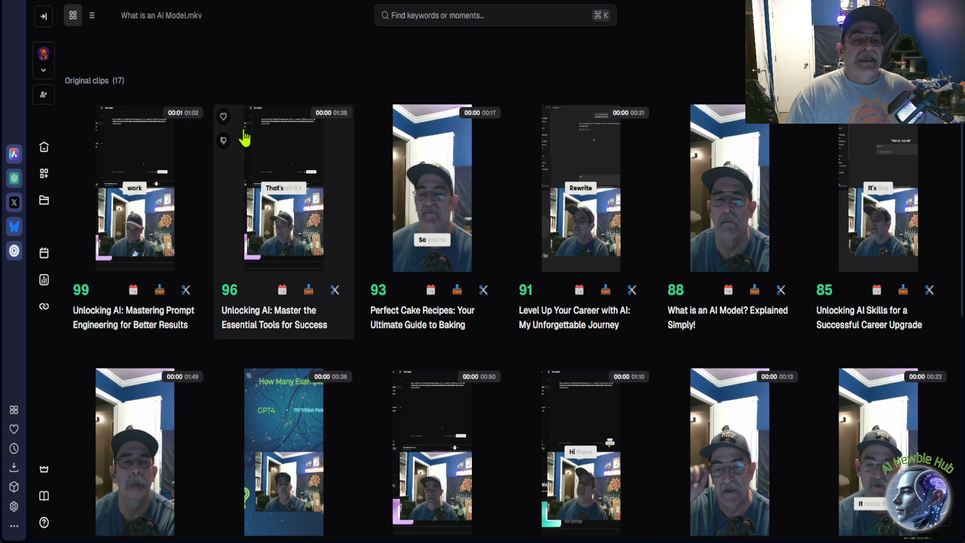
scroll(231, 86, down, 8)
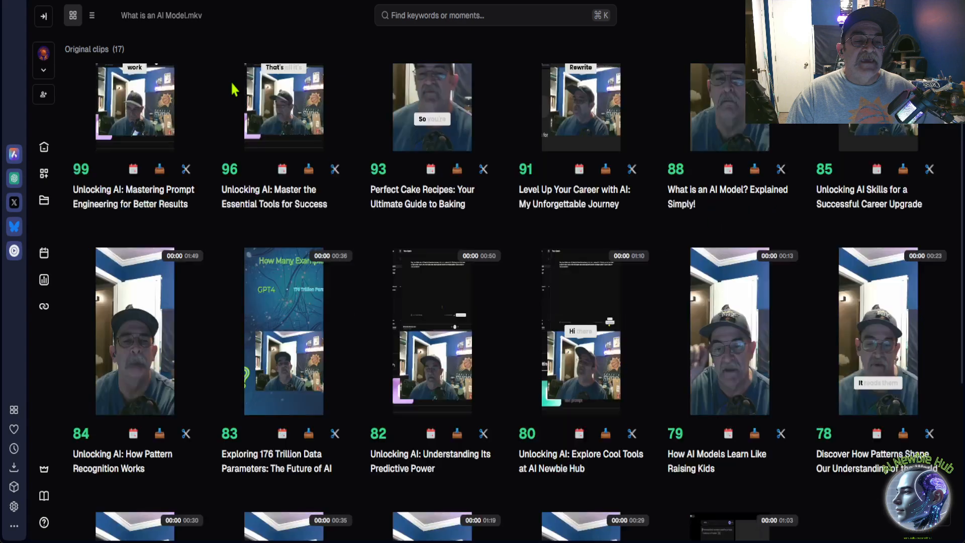
scroll(931, 442, up, 8)
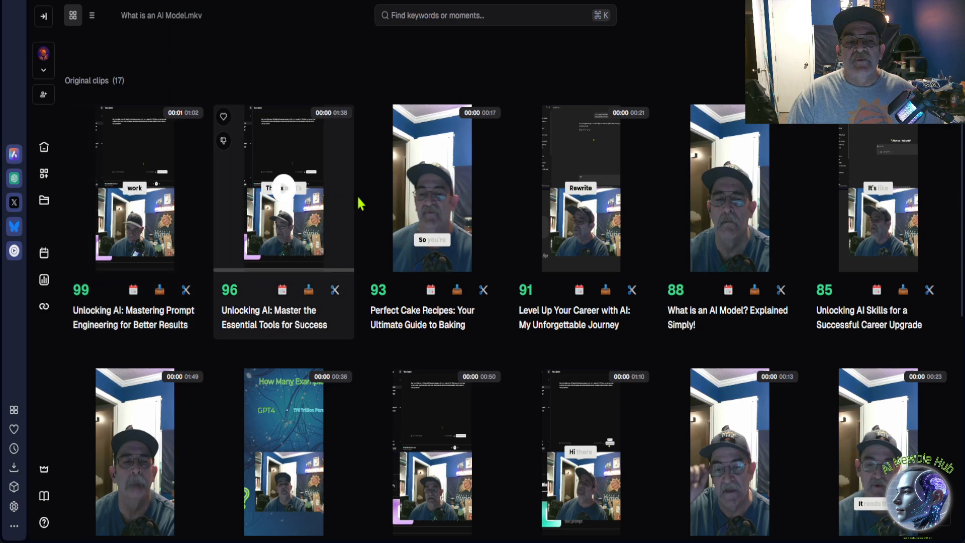
click(169, 324)
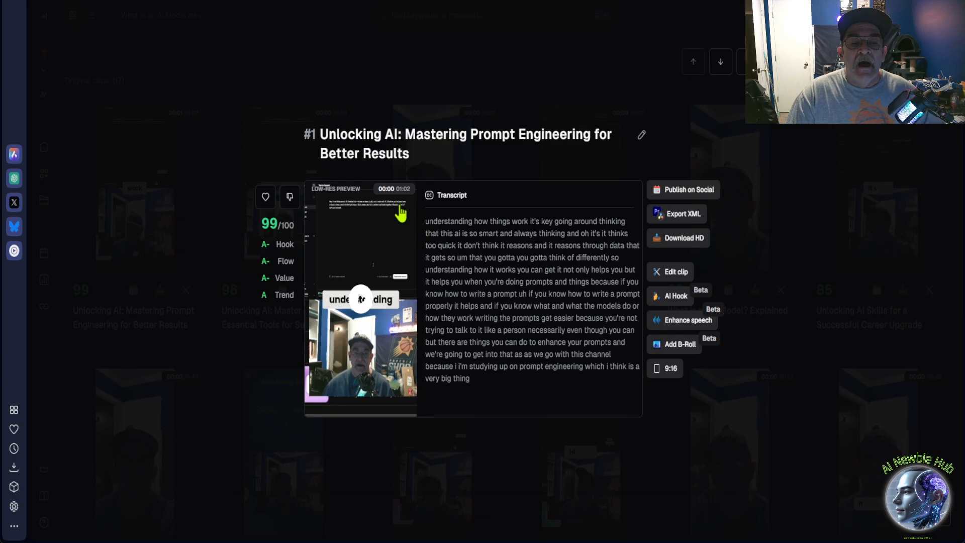
mouse_move(280, 252)
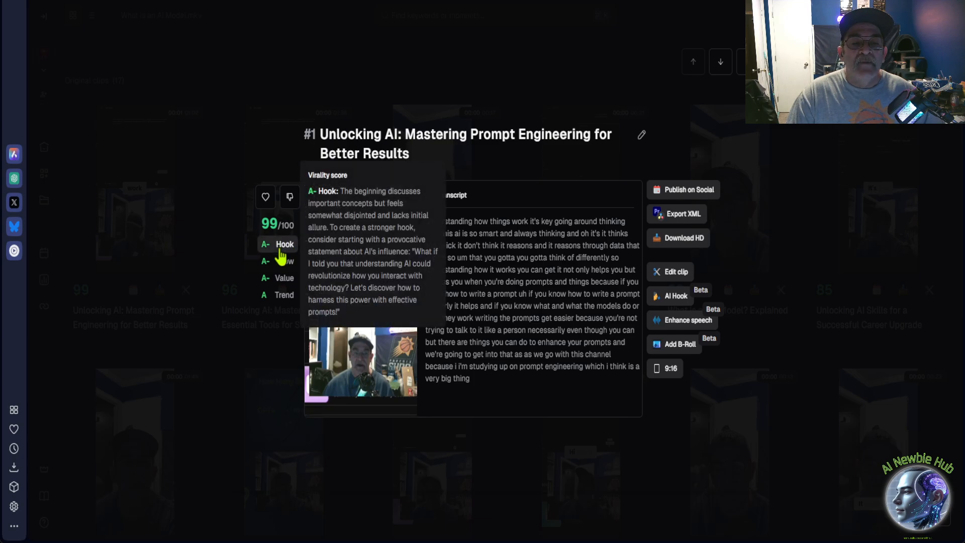
mouse_move(277, 300)
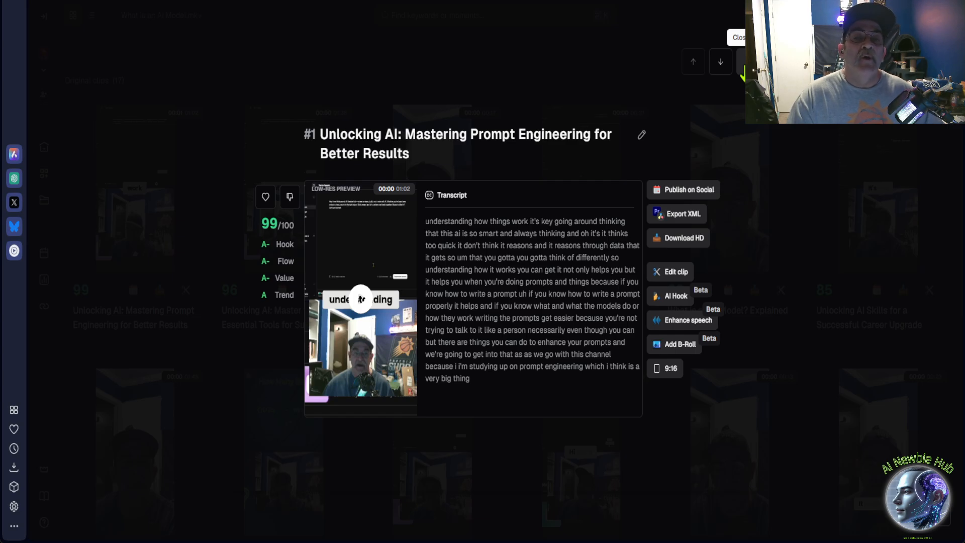
click(743, 68)
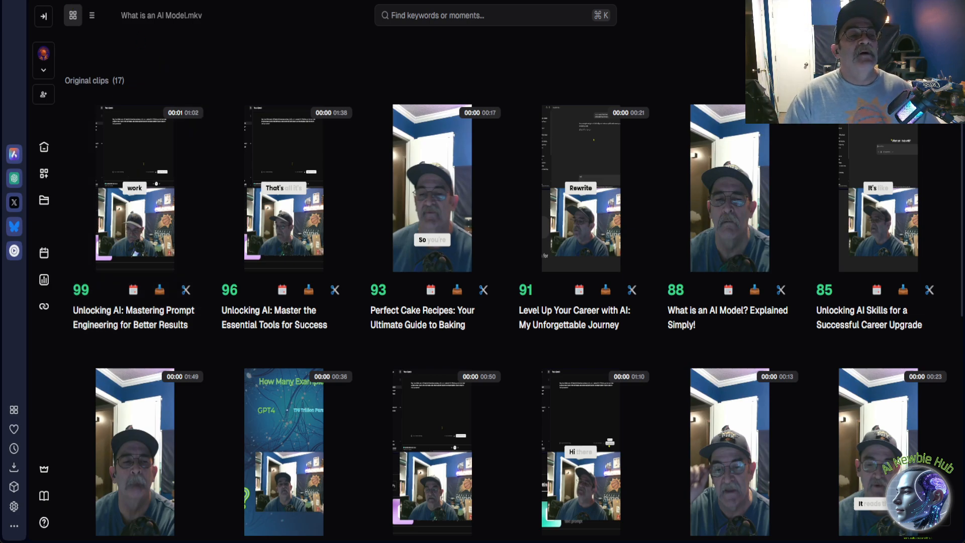
Switch to YouTube, change to the AI Newbie Hub account and open its channel page.
key(ctrl+Tab)
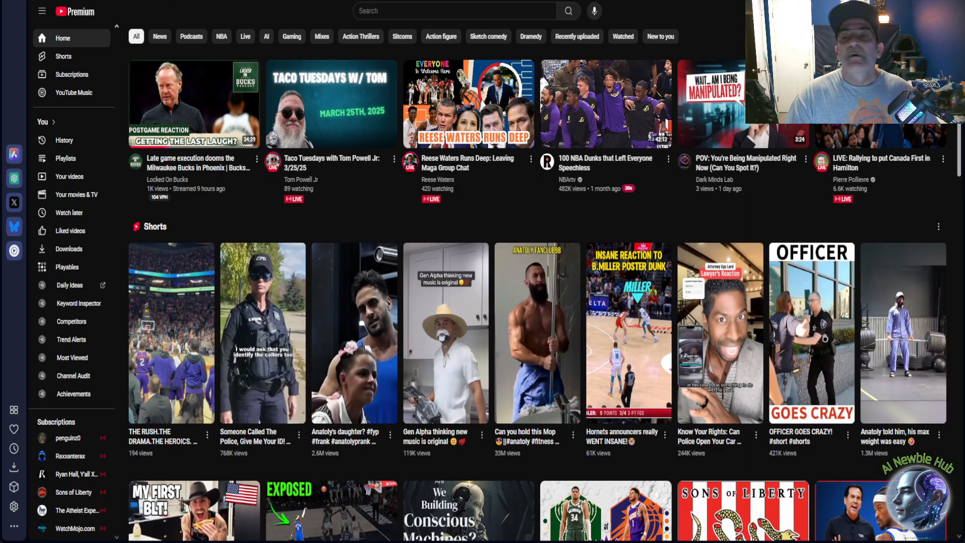
click(940, 11)
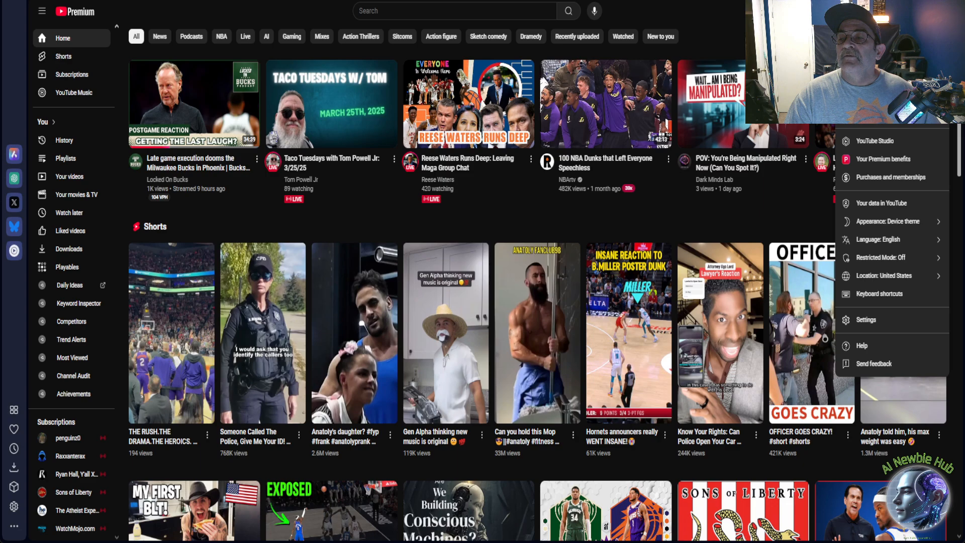
click(880, 96)
click(880, 164)
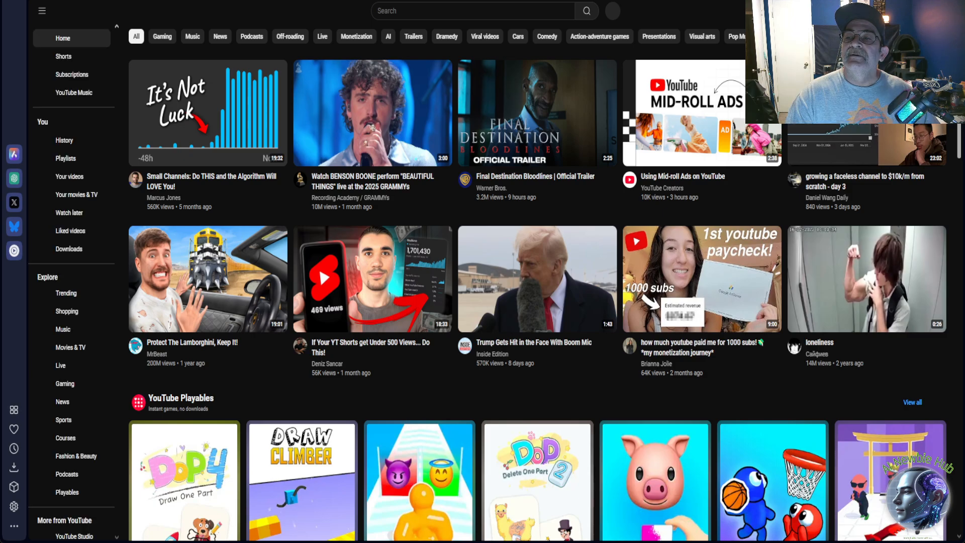
click(936, 11)
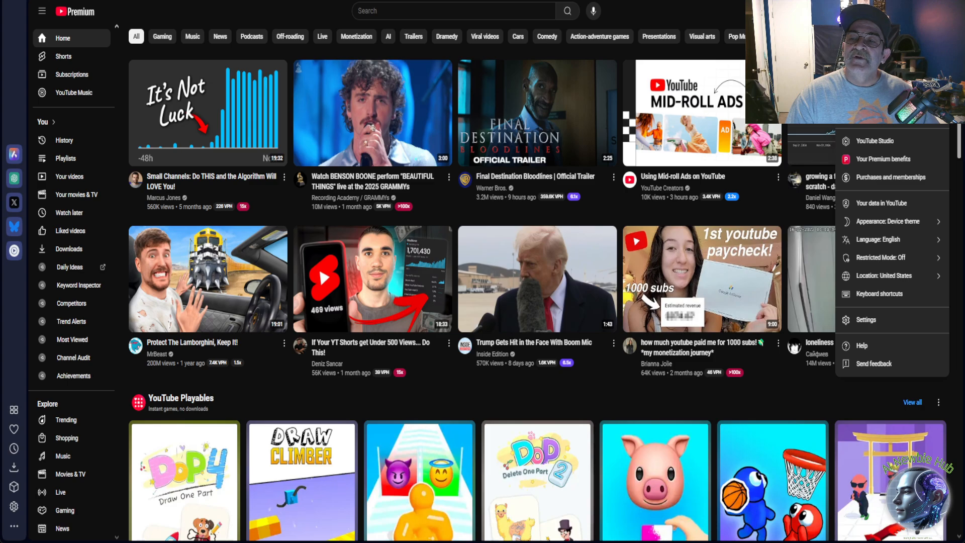
click(891, 54)
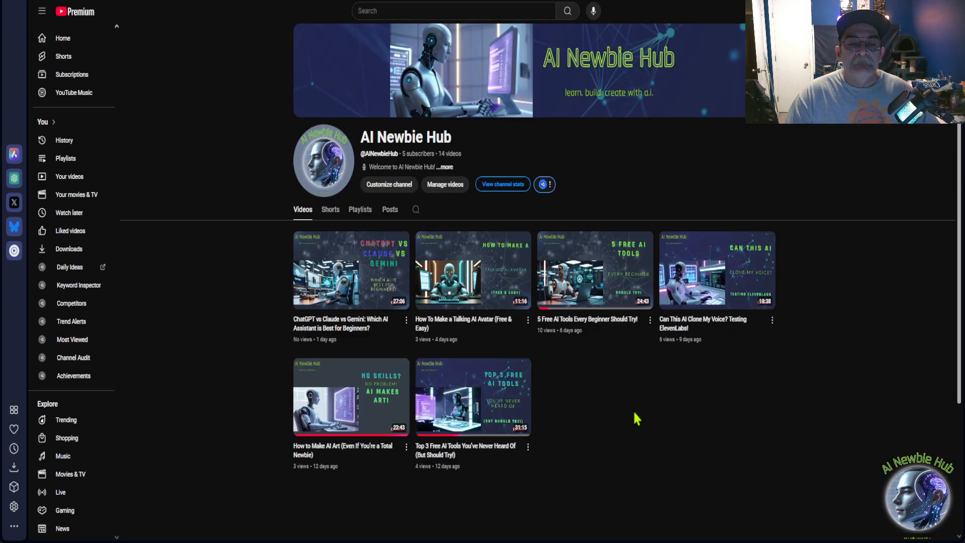
View the channel's Shorts, open its video management in YouTube Studio, and list the Shorts in the channel content.
click(332, 210)
scroll(277, 327, down, 1)
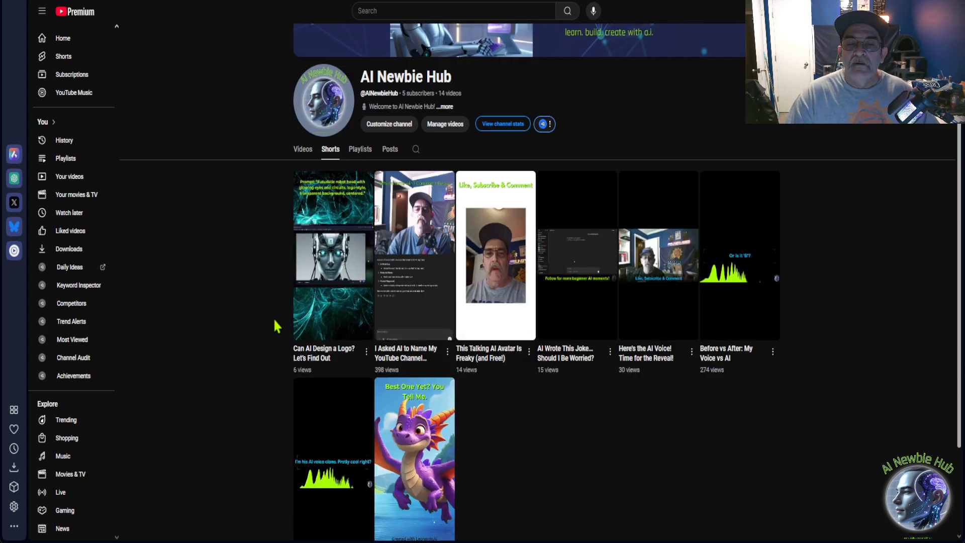
scroll(277, 327, up, 1)
click(436, 187)
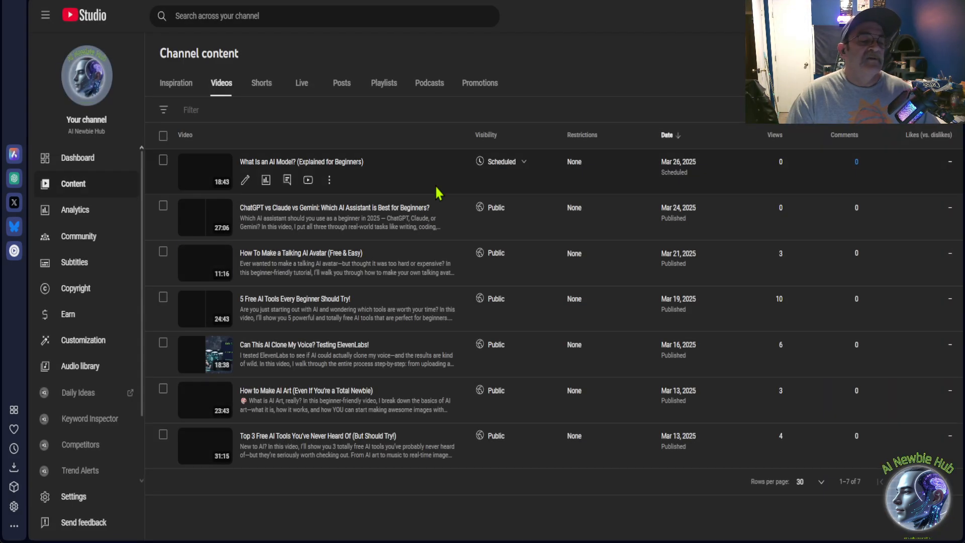
click(266, 90)
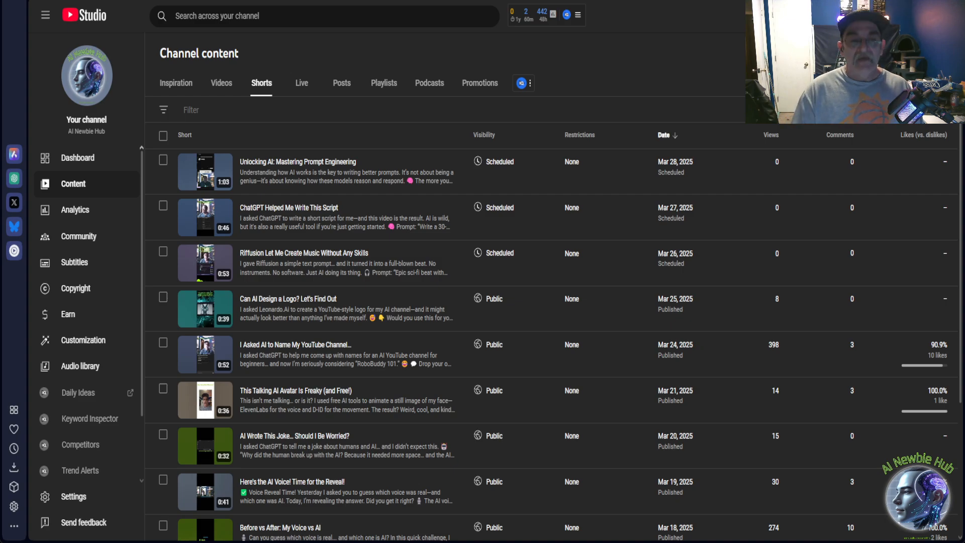
Switch to ChatGPT's Long Form chat, highlight the latest YouTube video description through its gear and subscribe links, and clear the selection.
key(ctrl+Tab)
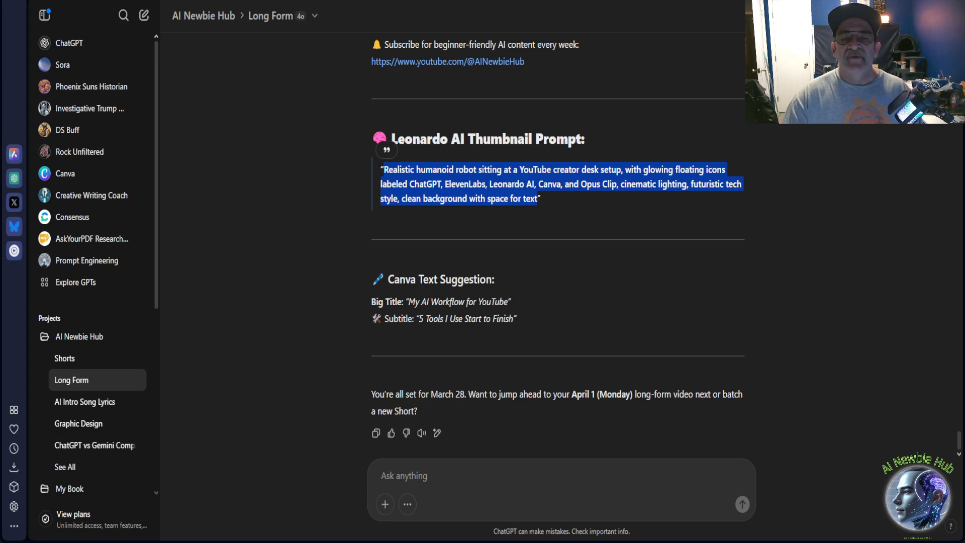
scroll(481, 339, up, 6)
scroll(481, 339, up, 3)
scroll(481, 339, up, 2)
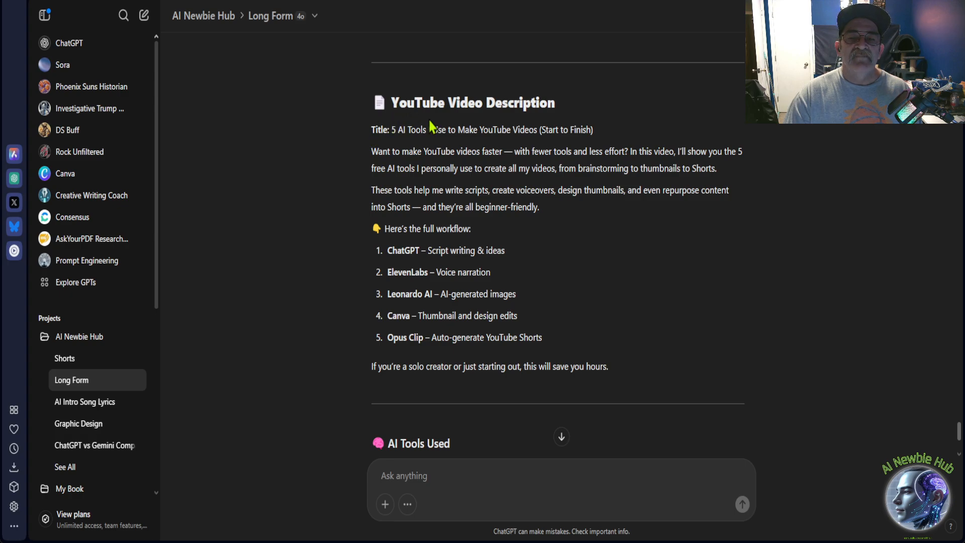
drag(373, 146, 551, 273)
scroll(463, 393, down, 5)
scroll(552, 434, down, 3)
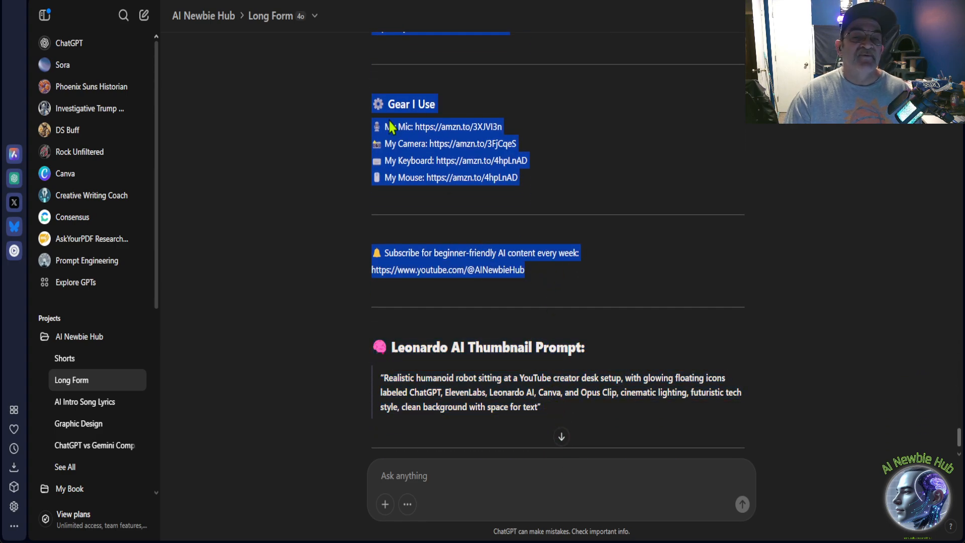
click(365, 125)
Review the video description's workflow list, affiliate and gear links, Leonardo AI thumbnail prompt and Canva text suggestion.
scroll(567, 140, up, 3)
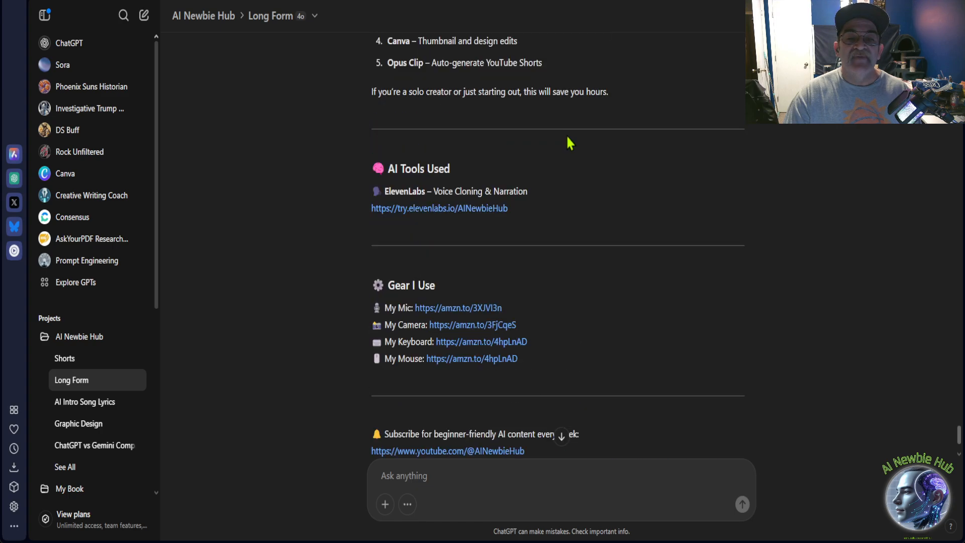
scroll(567, 137, up, 5)
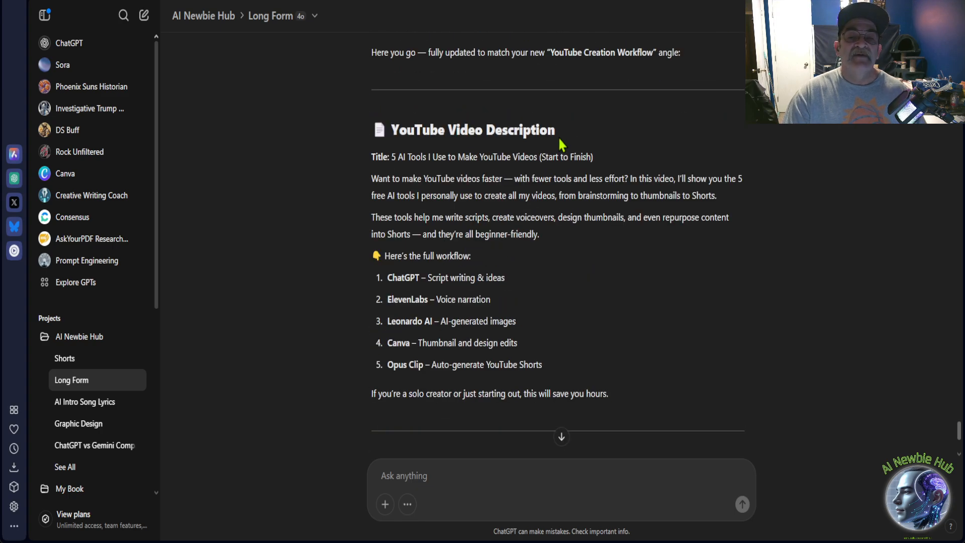
scroll(553, 143, down, 4)
scroll(546, 148, down, 3)
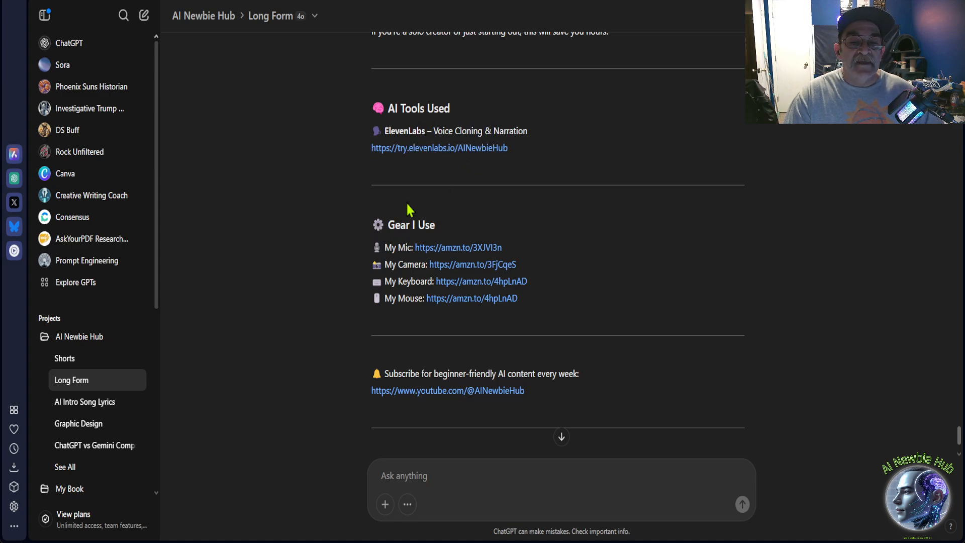
scroll(382, 296, down, 2)
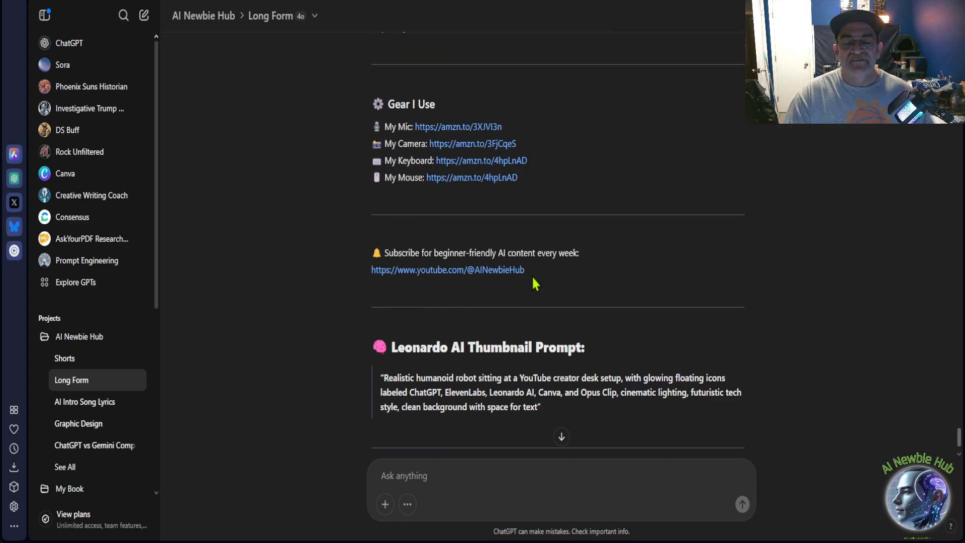
scroll(532, 275, down, 3)
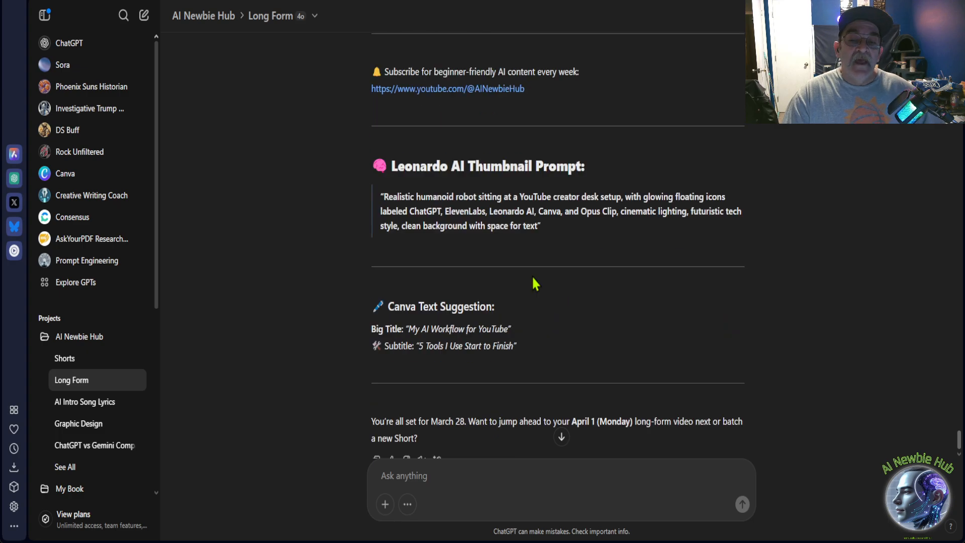
scroll(483, 221, down, 1)
Look back through the Long Form chat's March 28 scripts, redundancy discussion and earlier description to the suggested tags.
scroll(497, 227, up, 10)
scroll(497, 226, up, 1)
scroll(493, 301, down, 4)
scroll(485, 252, up, 3)
scroll(486, 250, up, 10)
scroll(487, 250, up, 15)
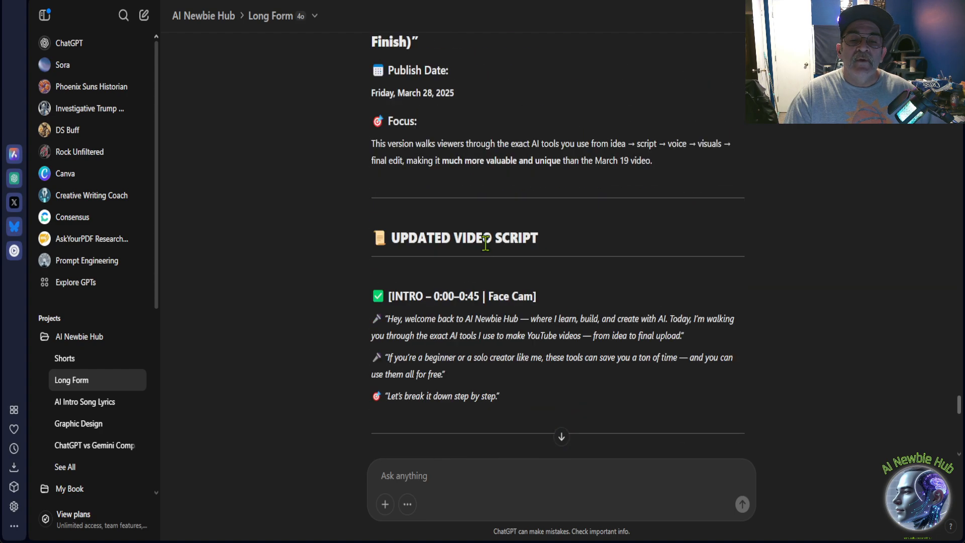
scroll(486, 243, up, 8)
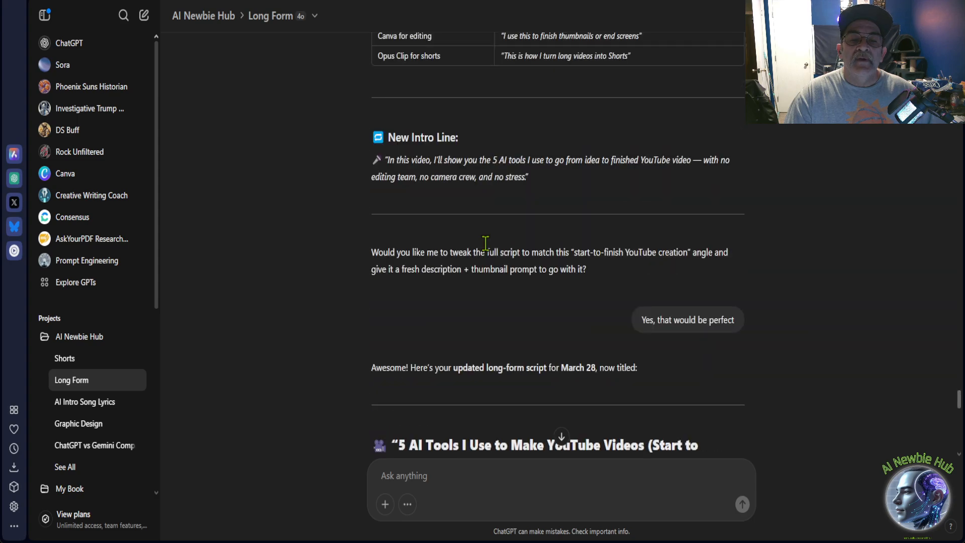
scroll(487, 249, up, 10)
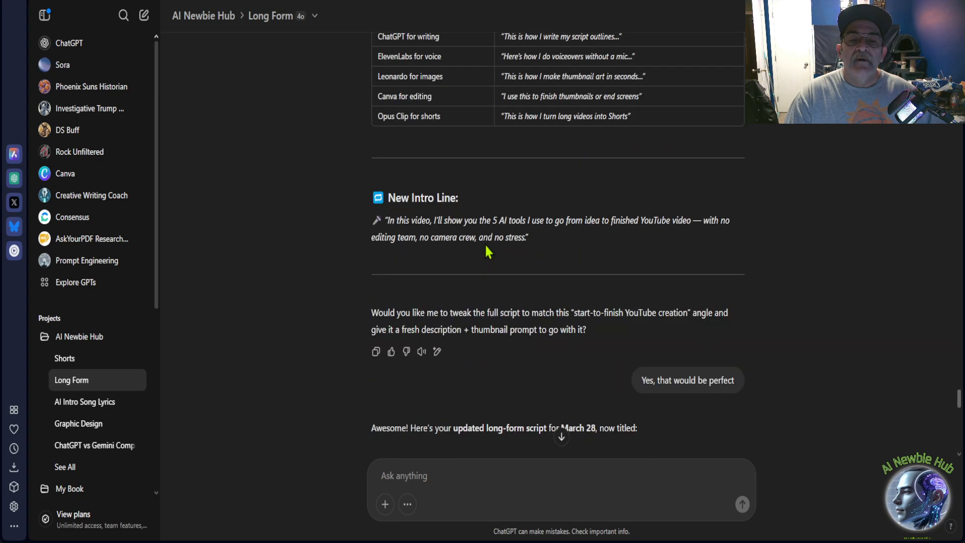
scroll(486, 250, up, 8)
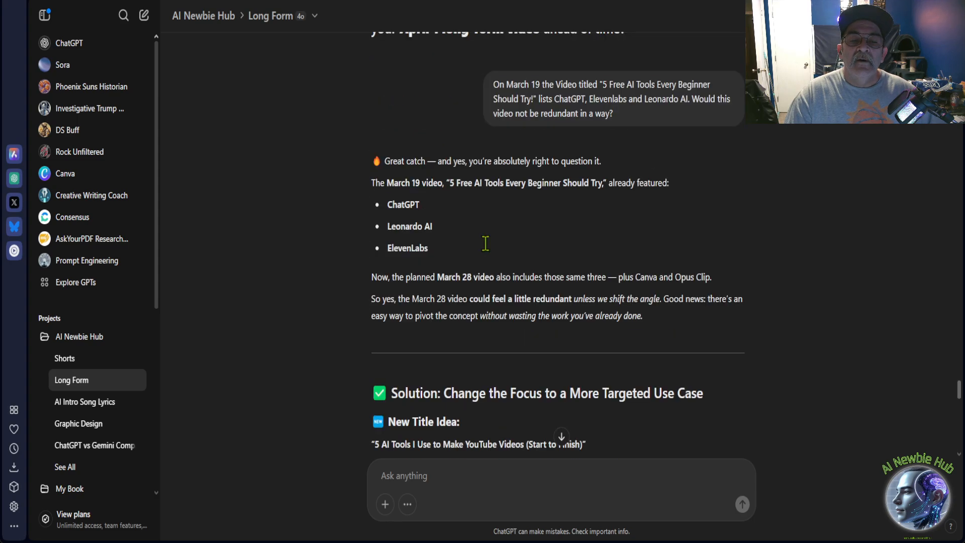
scroll(486, 250, up, 10)
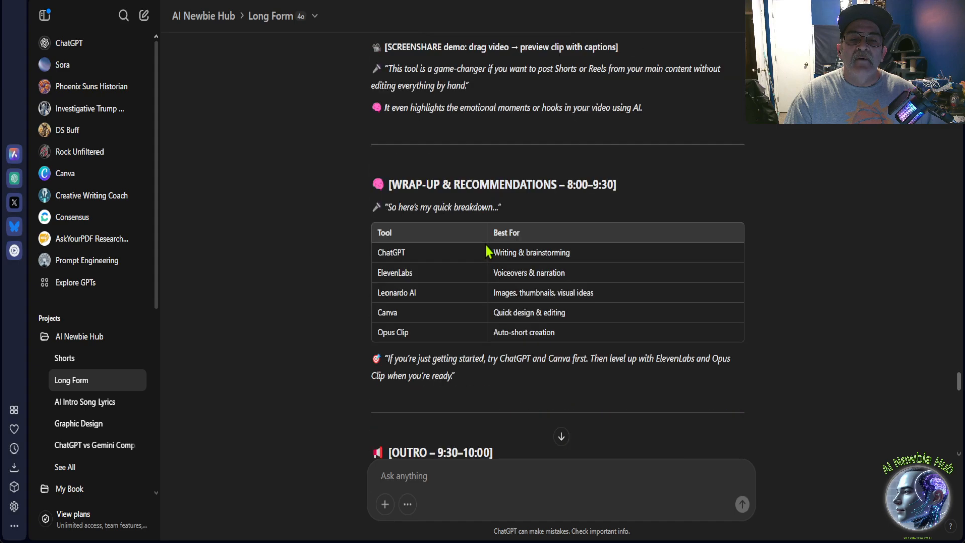
scroll(487, 250, up, 10)
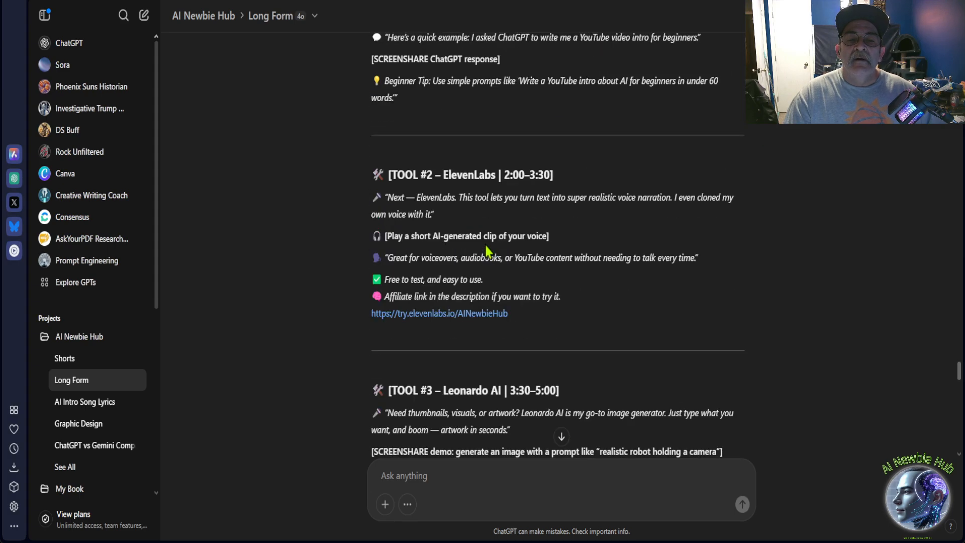
scroll(485, 247, up, 10)
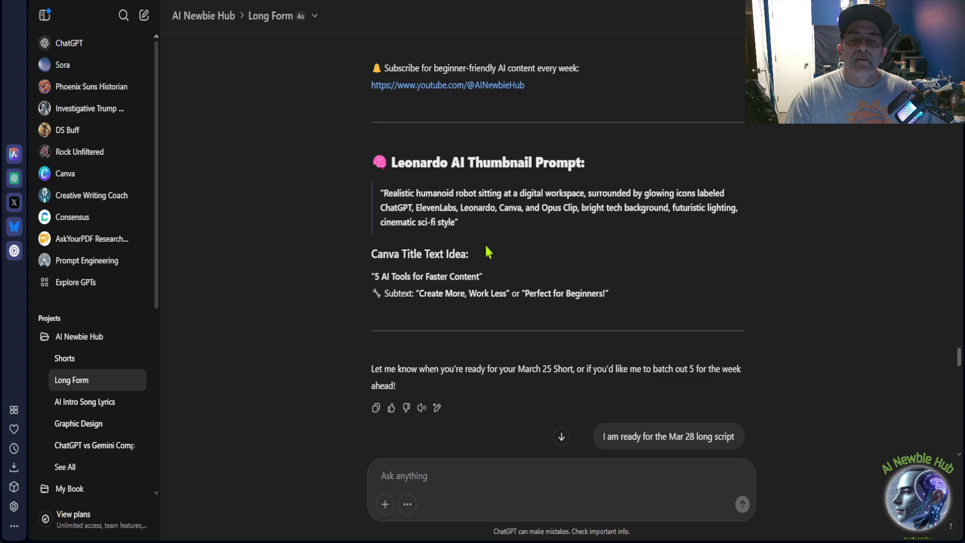
scroll(488, 251, up, 8)
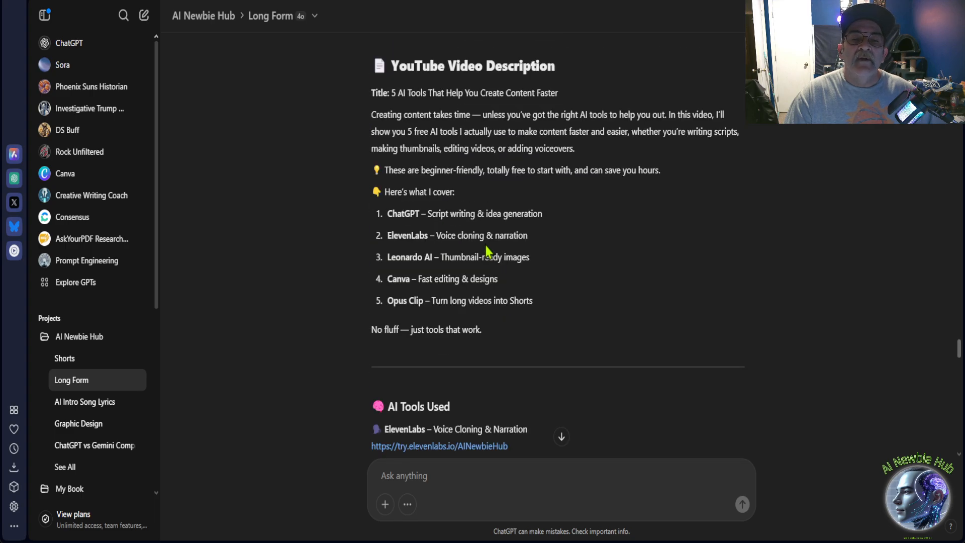
scroll(486, 247, up, 8)
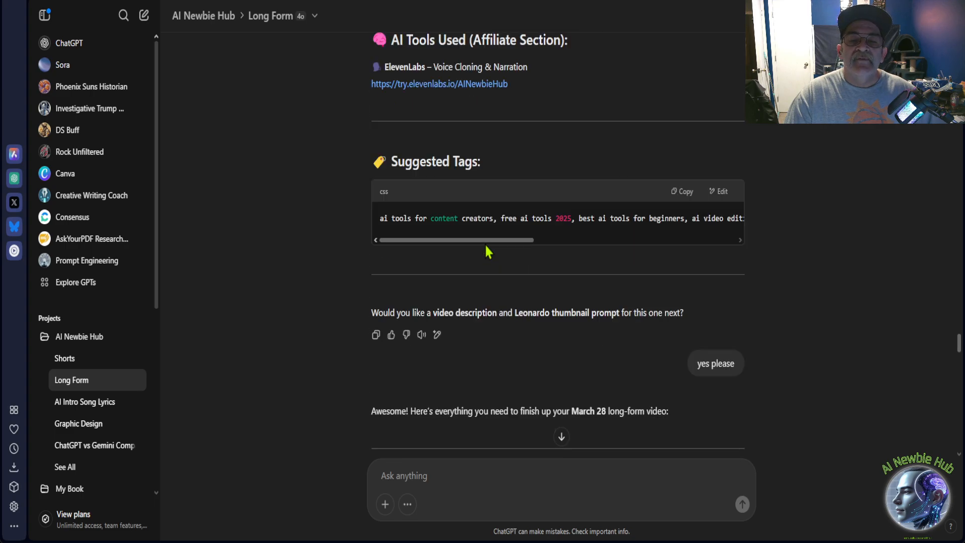
scroll(486, 246, down, 2)
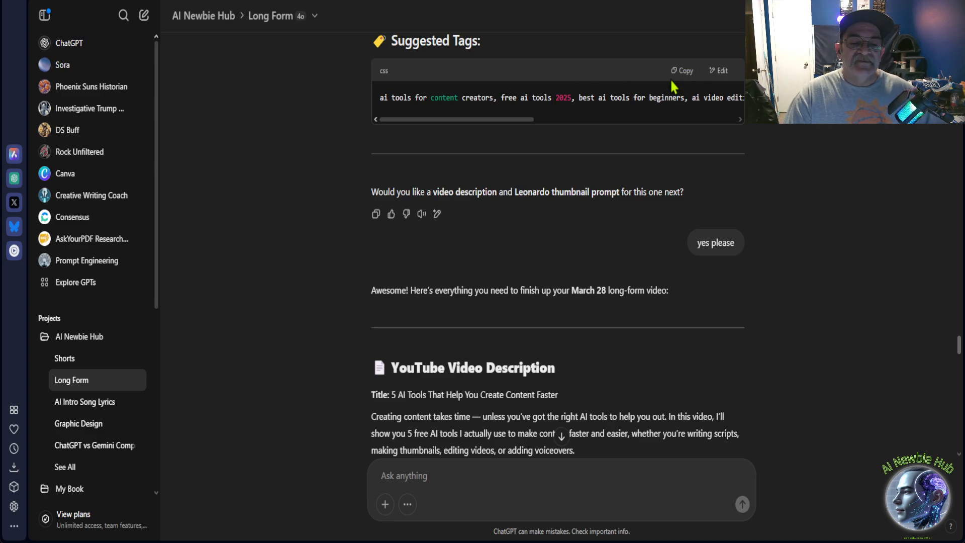
Switch to YouTube Studio's Shorts list, back to the ChatGPT chat, and on to the Canva home page.
click(169, 1)
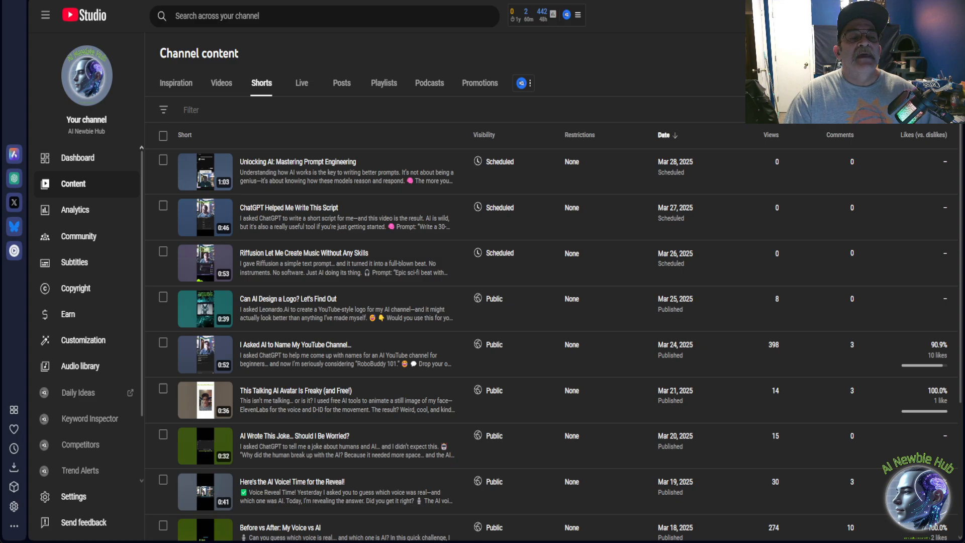
click(258, 1)
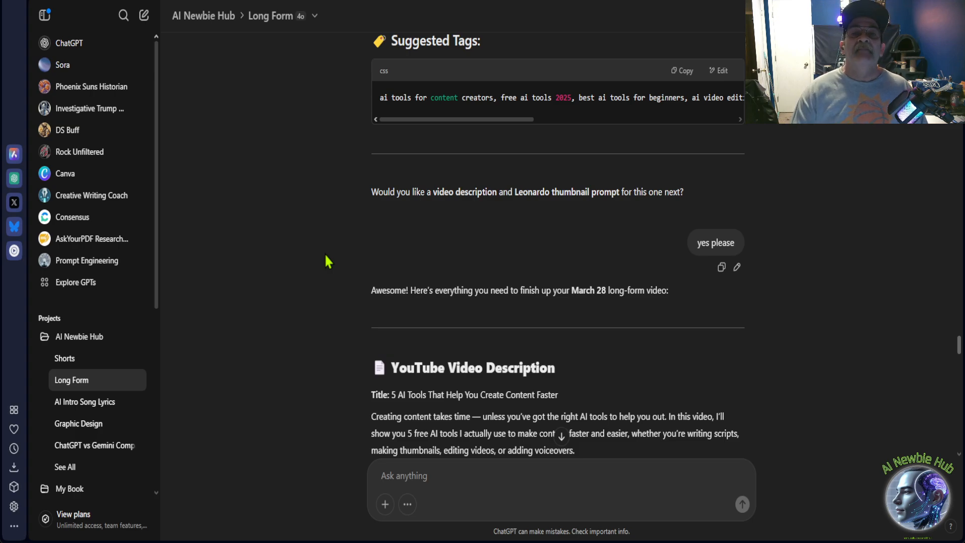
key(ctrl+Tab)
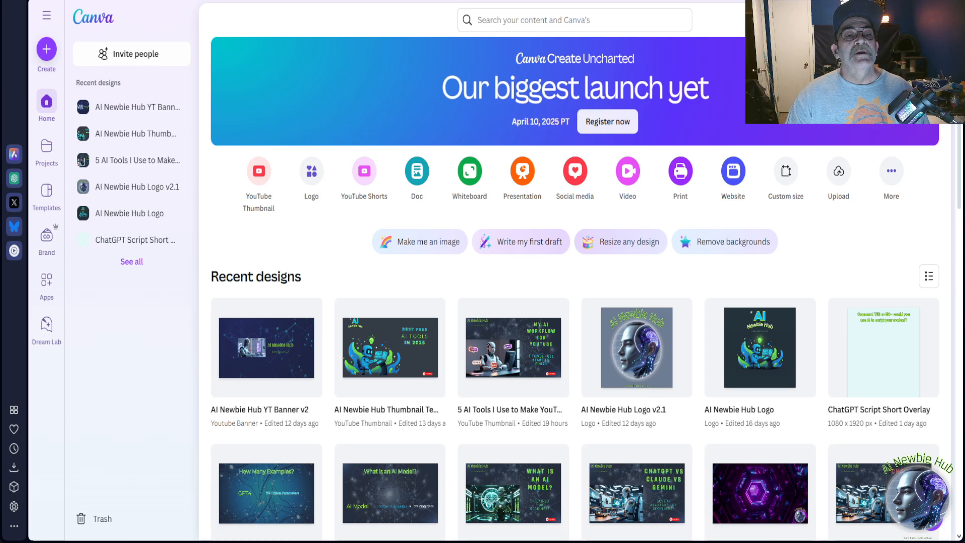
Return to ChatGPT, find the updated "5 AI Tools I Use to Make YouTube Videos" script, highlight its publish date, and clear the selection.
key(ctrl+Tab)
scroll(477, 268, up, 4)
scroll(476, 268, down, 3)
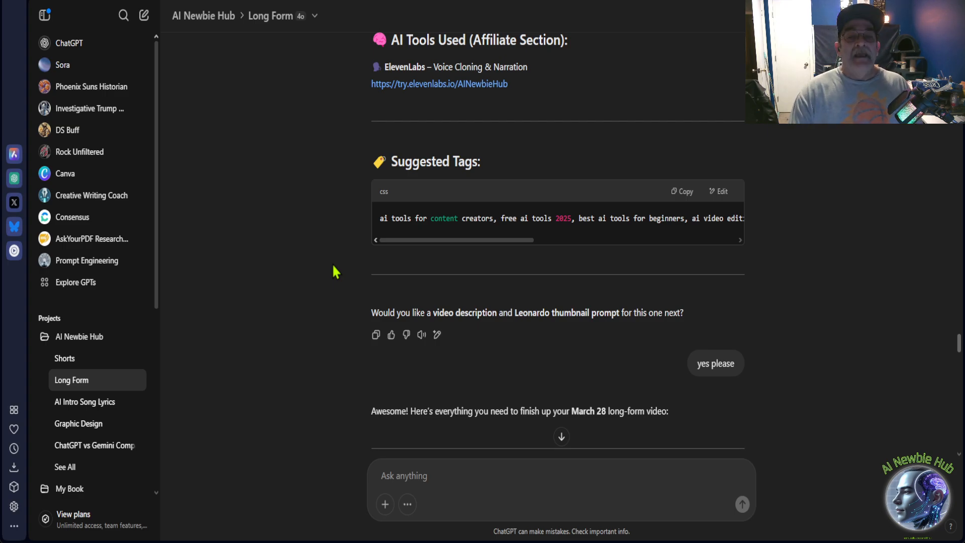
scroll(332, 263, down, 20)
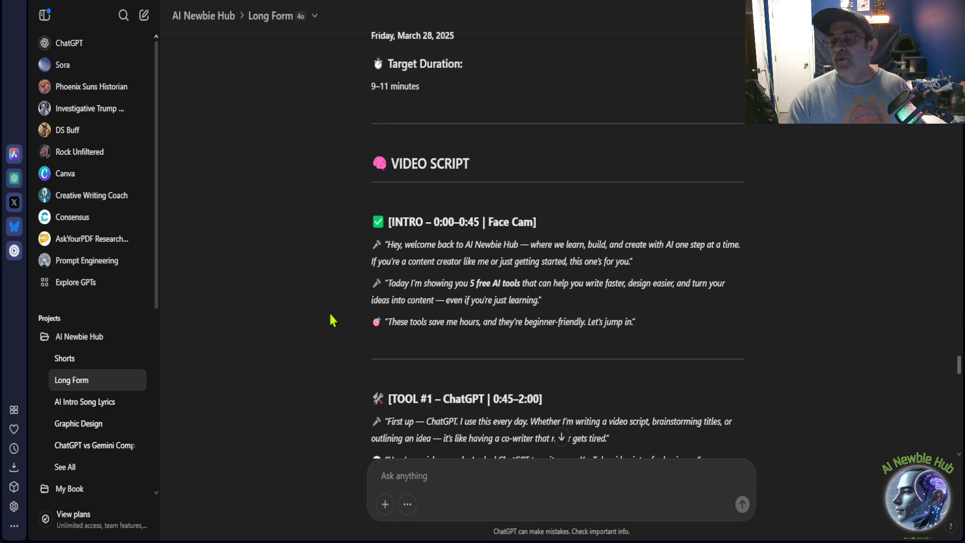
drag(960, 367, 950, 512)
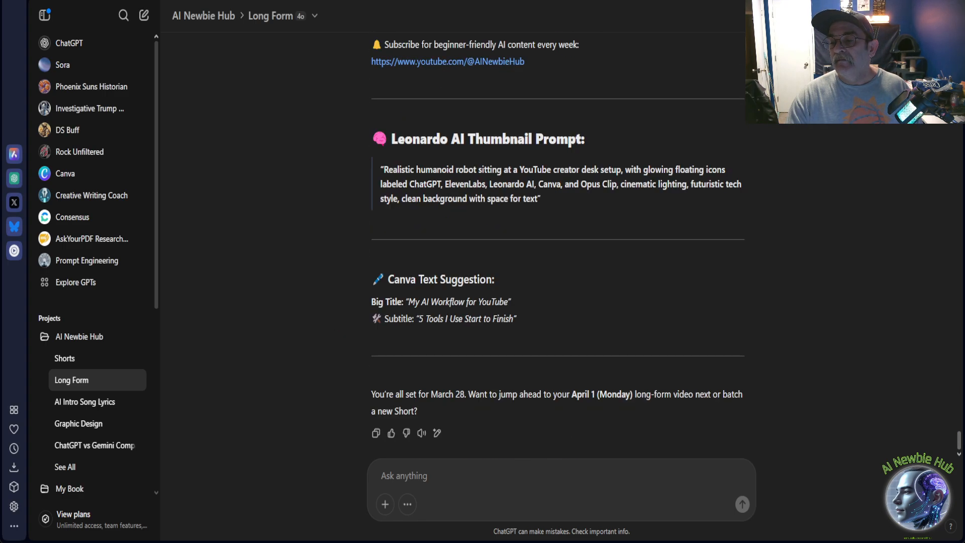
scroll(589, 250, up, 15)
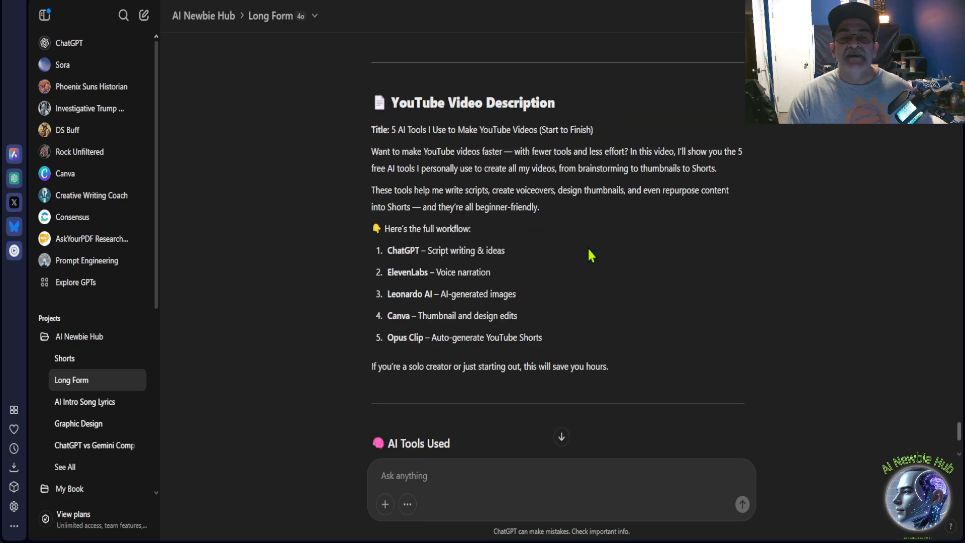
scroll(553, 234, up, 10)
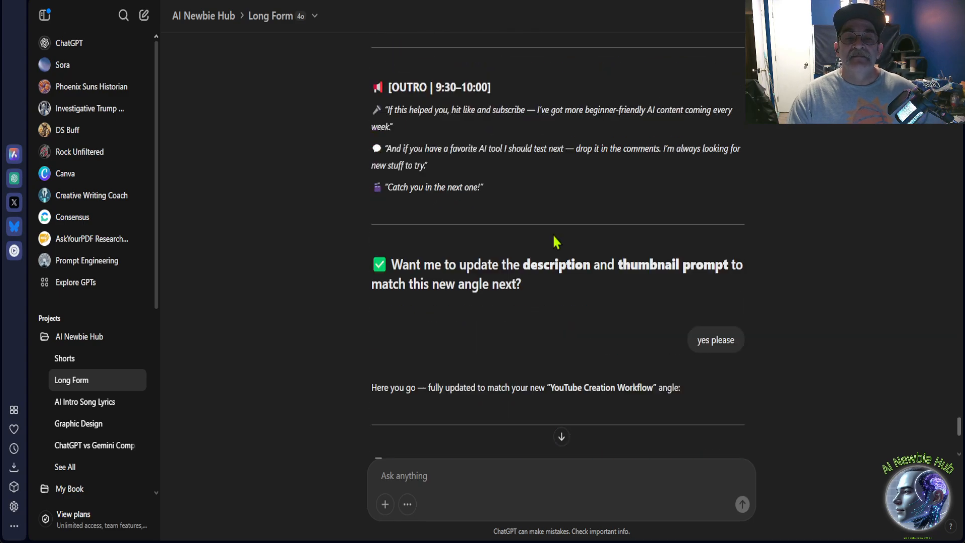
scroll(553, 233, up, 20)
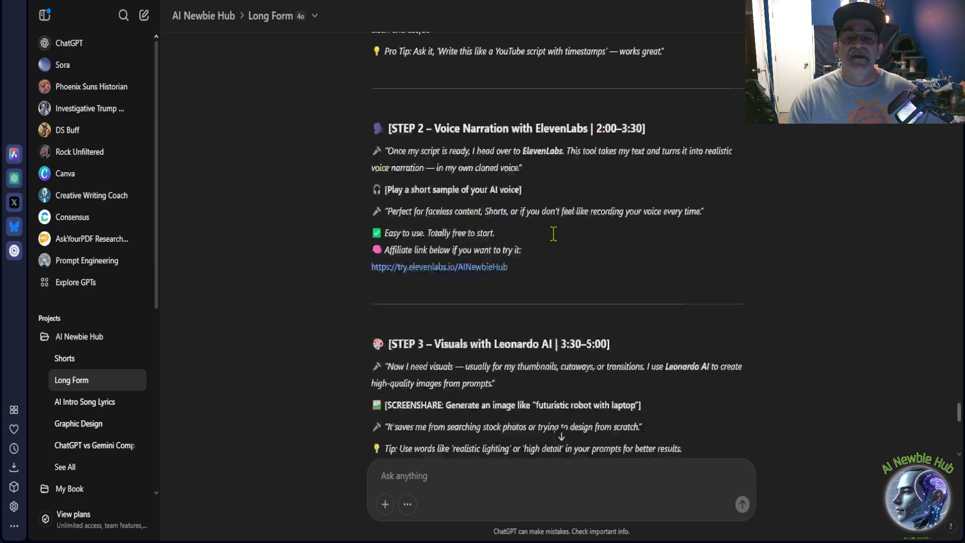
scroll(553, 234, up, 3)
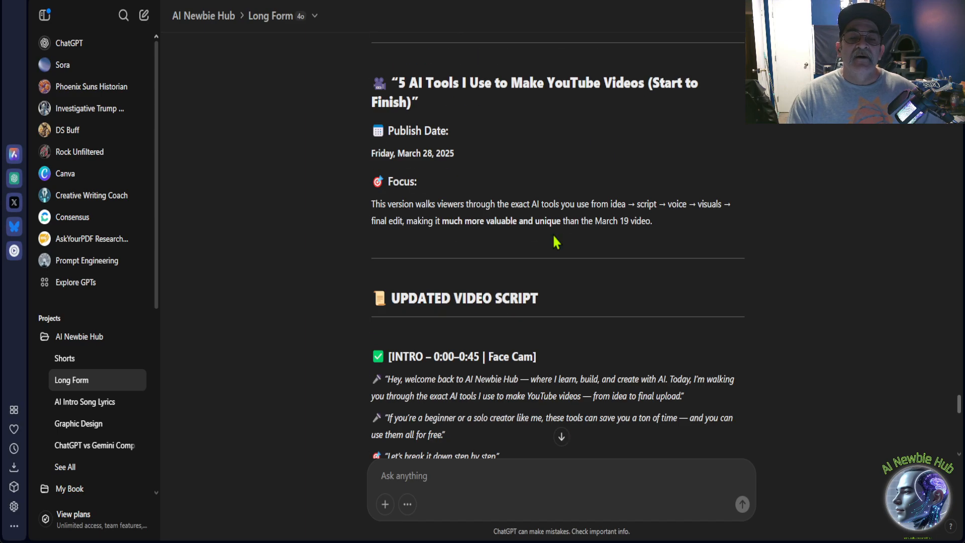
drag(372, 153, 465, 156)
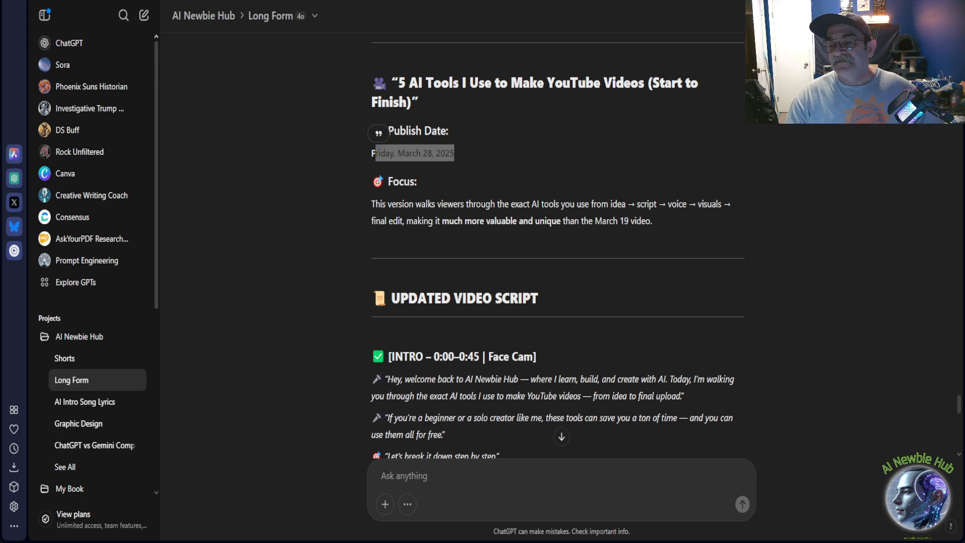
click(608, 150)
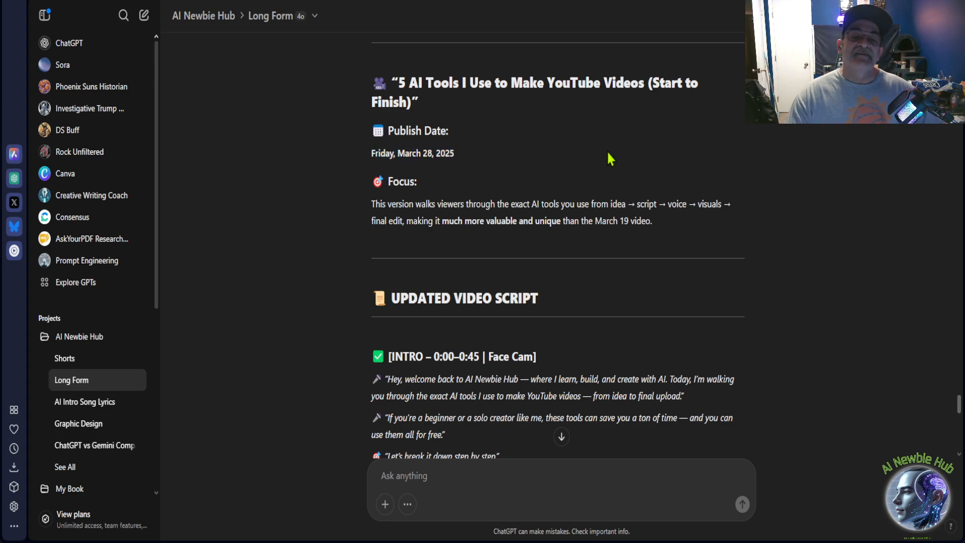
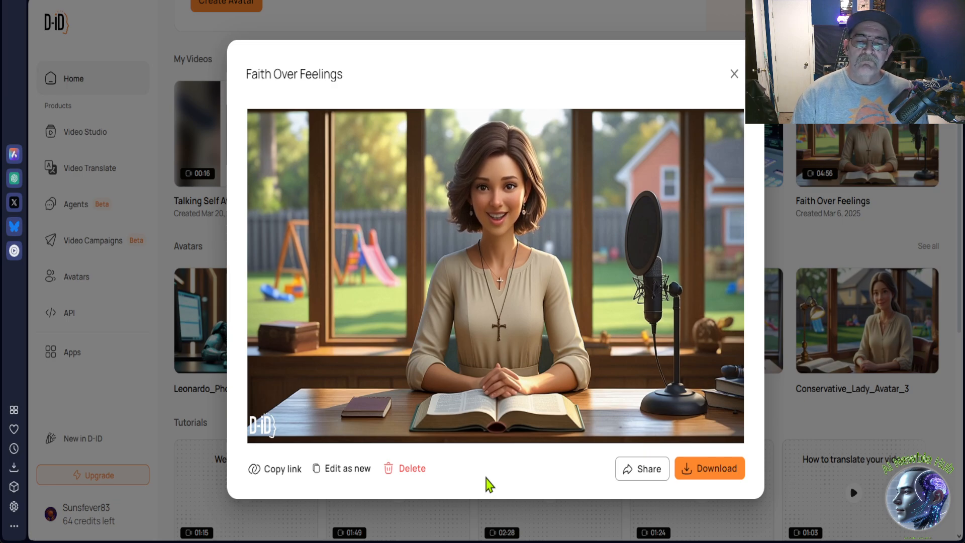
Preview the "Faith Over Feelings" avatar video in D-ID and close its player.
click(372, 368)
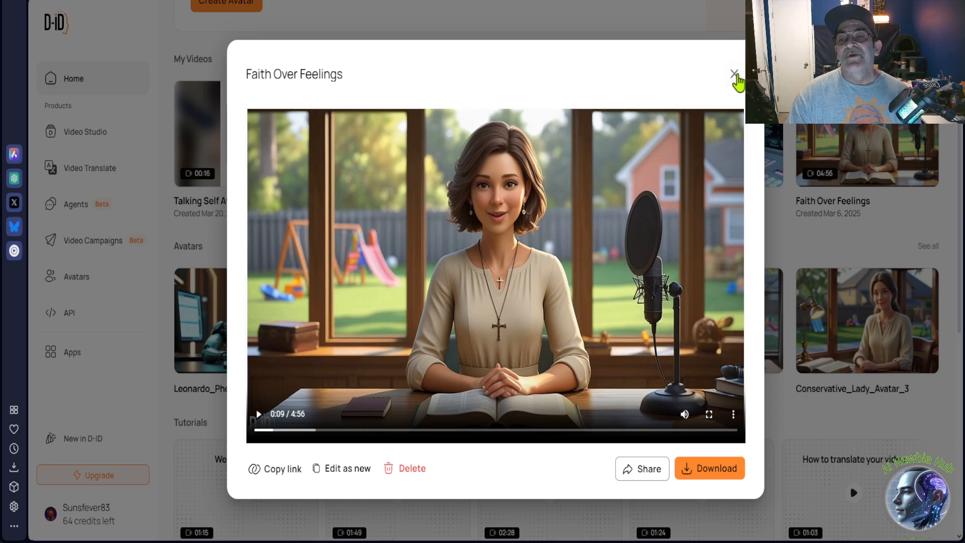
click(734, 76)
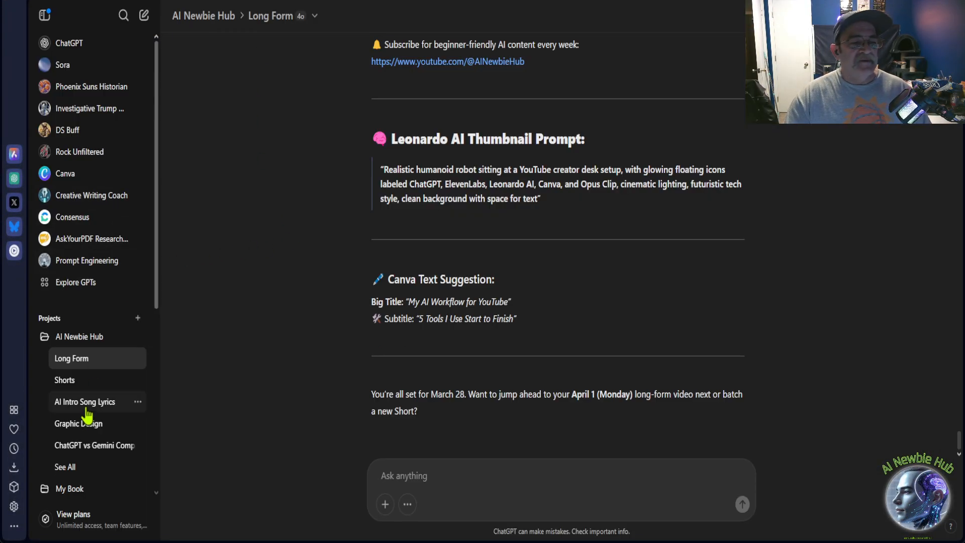
Open the AI Newbie Hub project in ChatGPT, view its project files, close them, and look through the project's chats.
scroll(62, 402, down, 3)
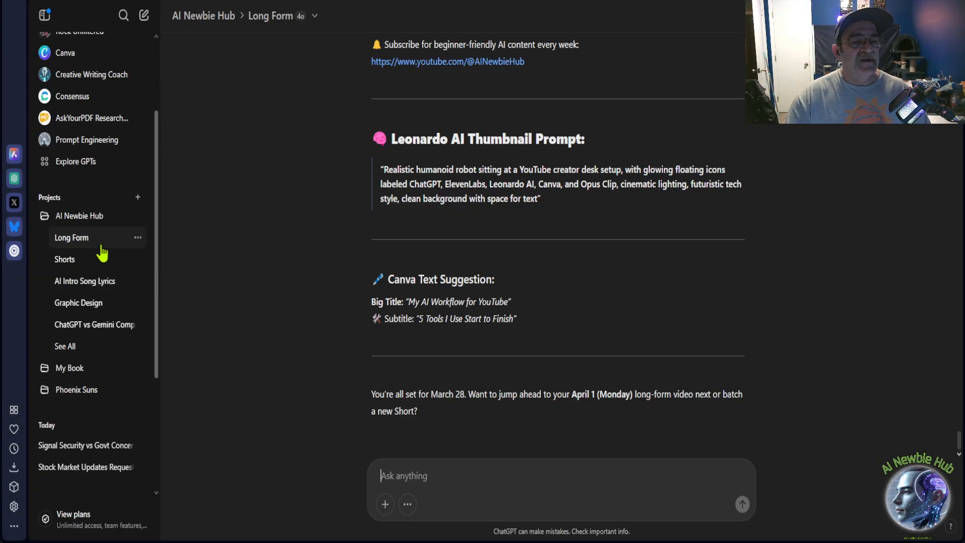
click(82, 217)
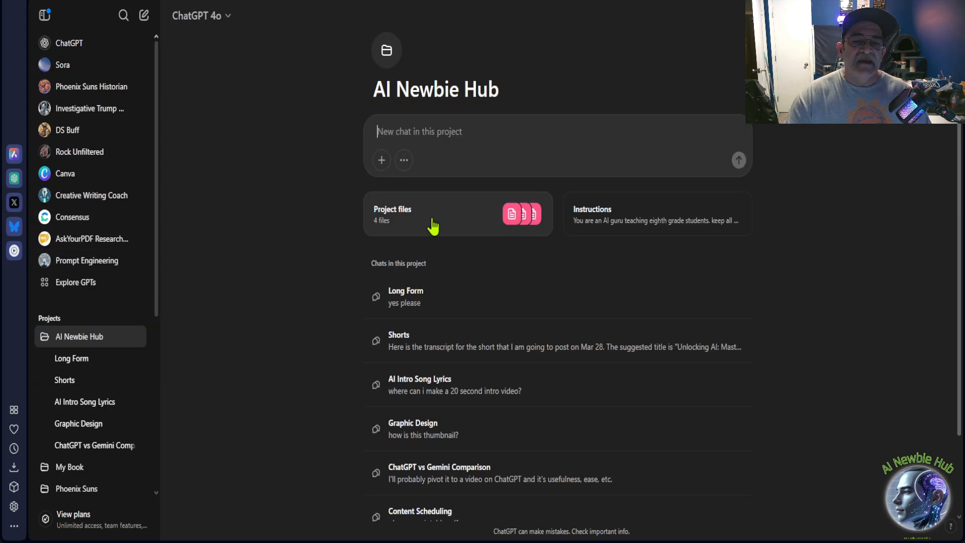
click(431, 225)
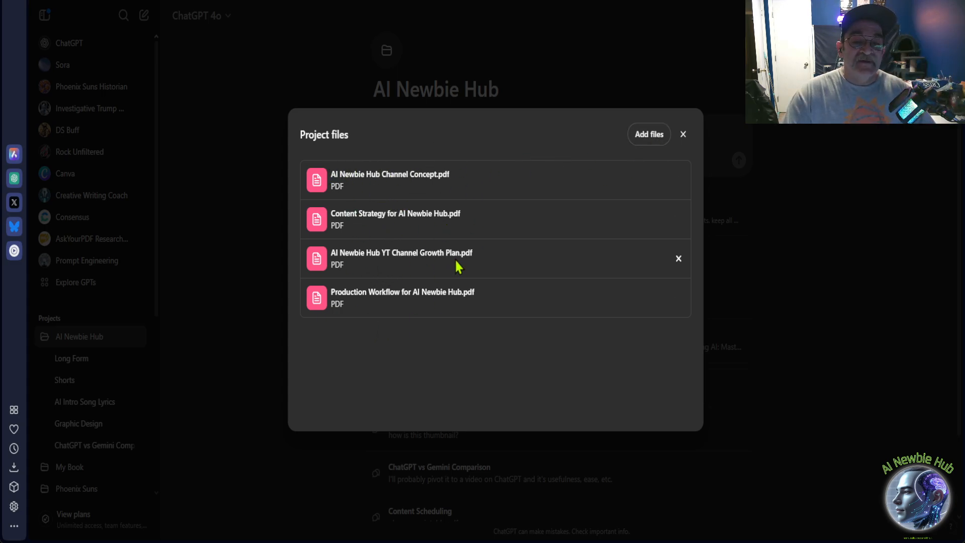
click(683, 134)
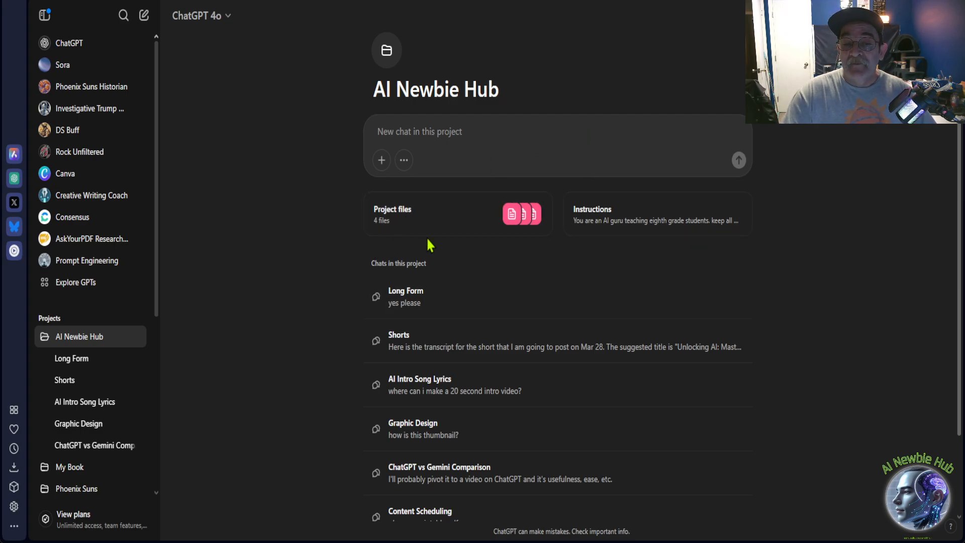
scroll(311, 316, down, 2)
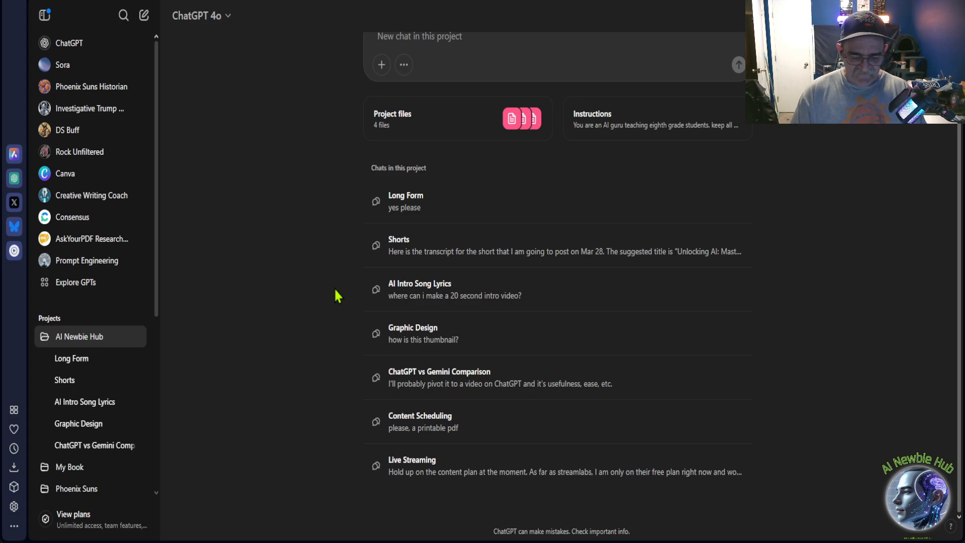
Switch past the YouTube channel's Shorts to ElevenLabs Text to Speech, highlight the 5,000-character limit, and clear the selection.
key(ctrl+Tab)
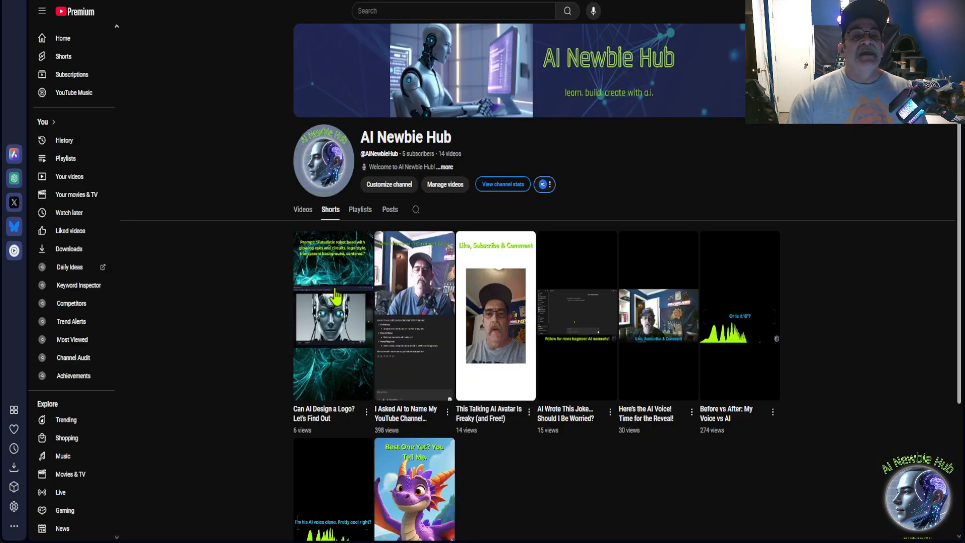
key(ctrl+shift+Tab)
key(ctrl+Tab)
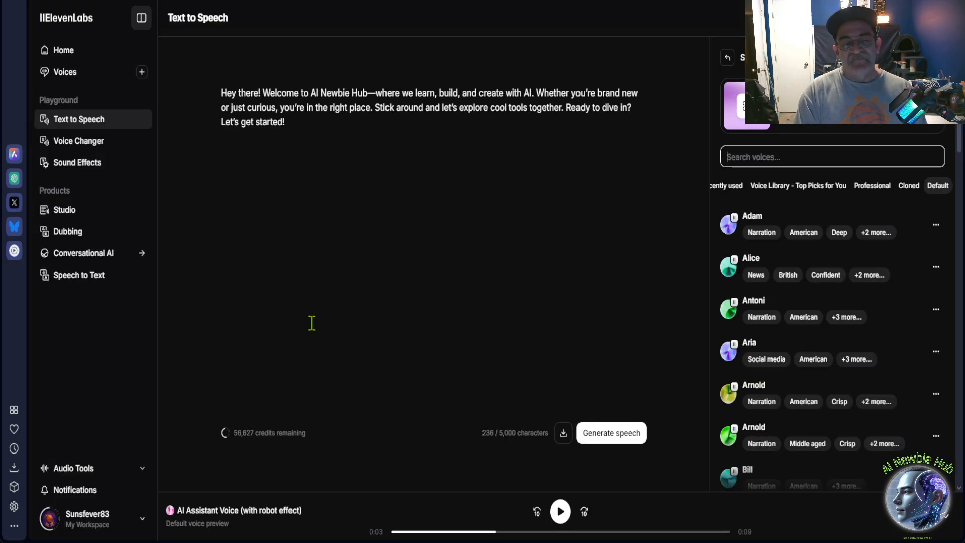
click(492, 434)
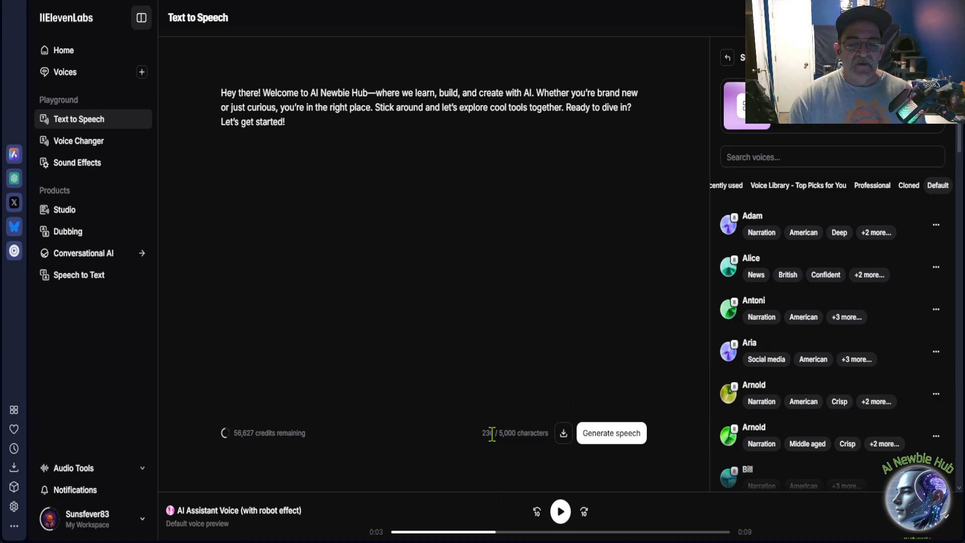
drag(492, 434, 548, 445)
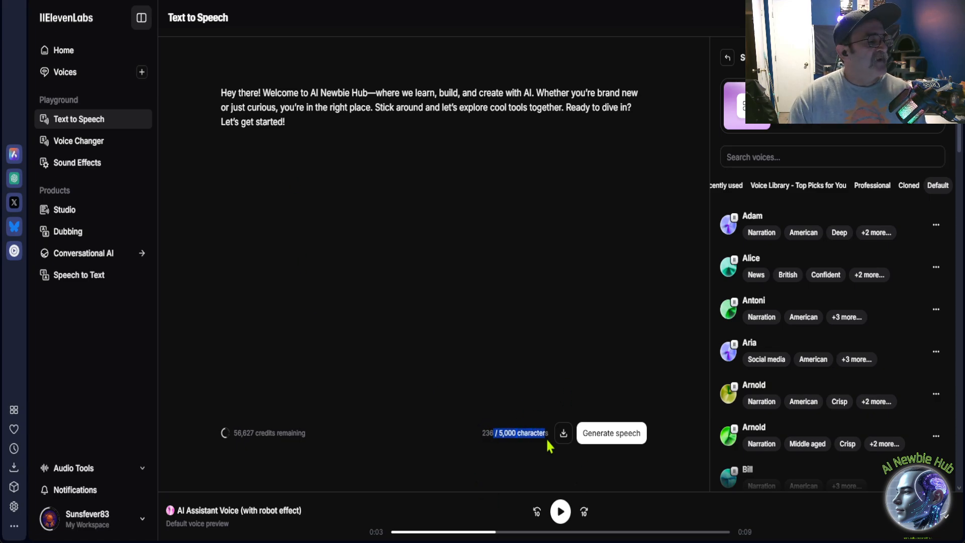
click(423, 447)
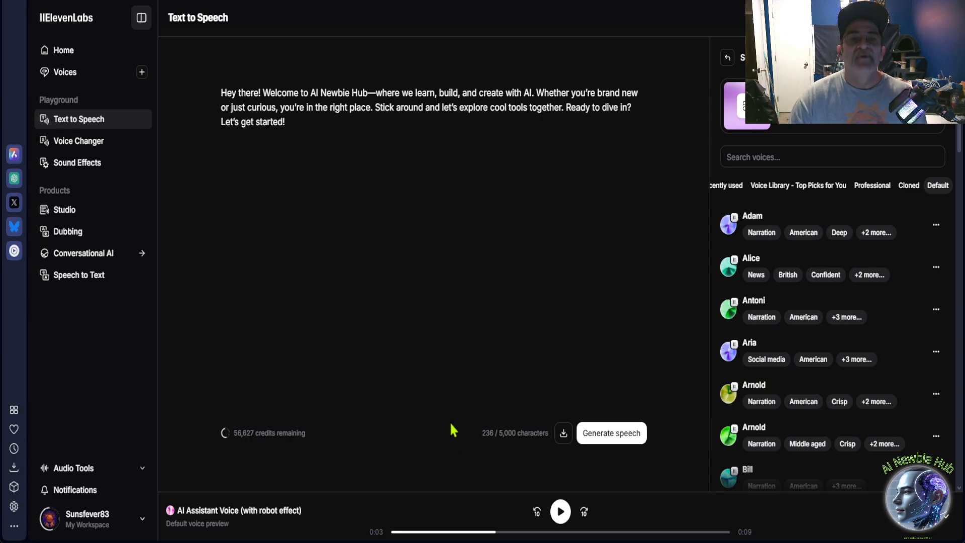
Switch to Leonardo.Ai and look back through the humanoid robot images generated for the YouTube thumbnail.
key(ctrl+Tab)
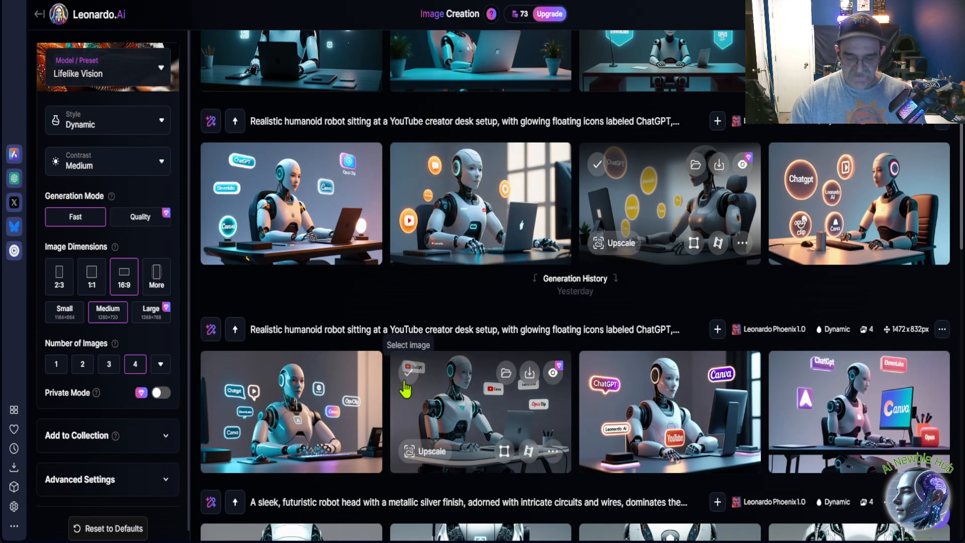
scroll(408, 389, up, 6)
scroll(410, 388, up, 4)
mouse_move(410, 390)
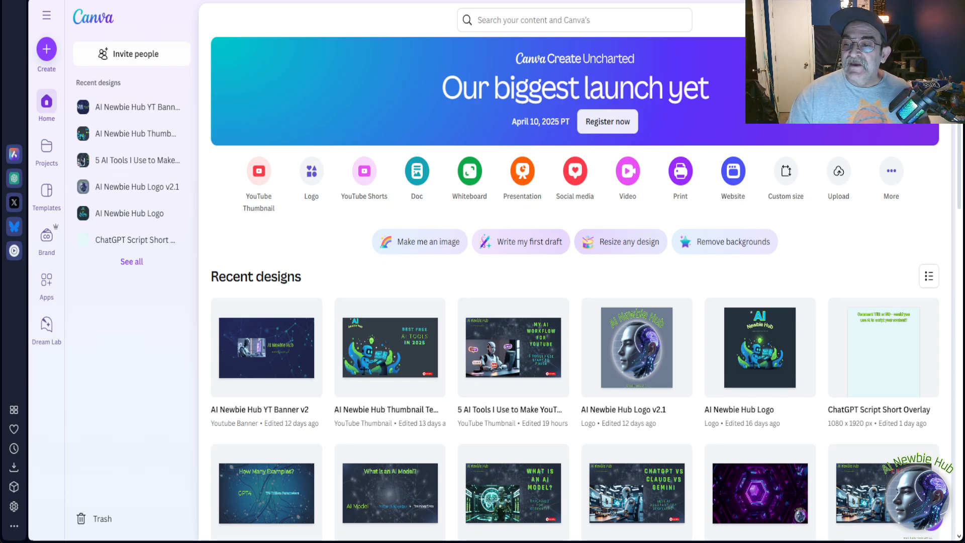
Open the "ChatGPT Script Short Overlay" design in Canva, view its download settings, and dismiss them without downloading.
click(862, 372)
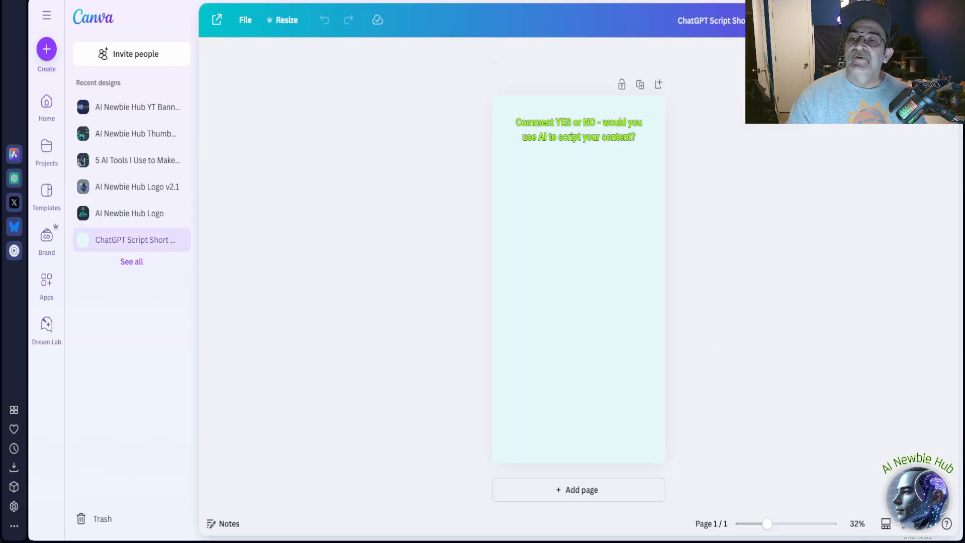
click(928, 20)
click(782, 260)
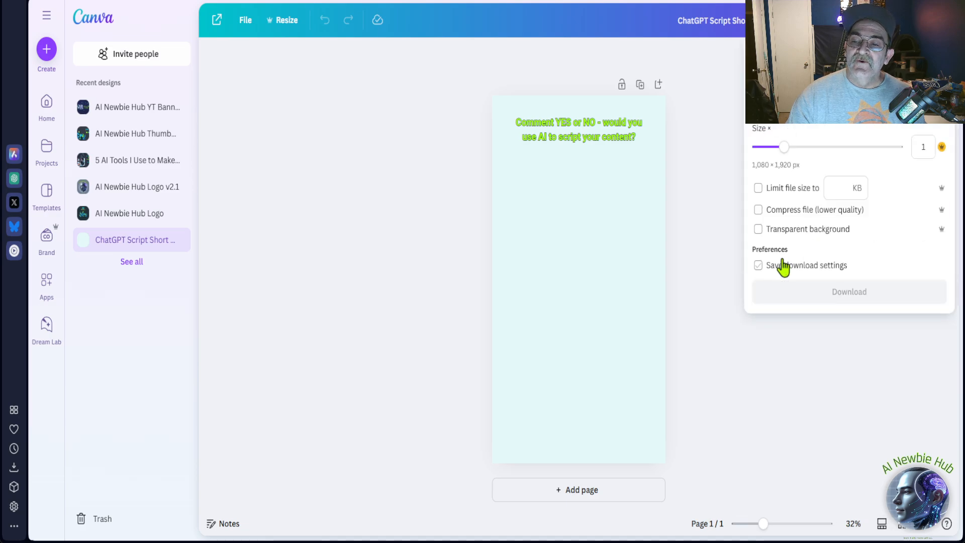
click(432, 242)
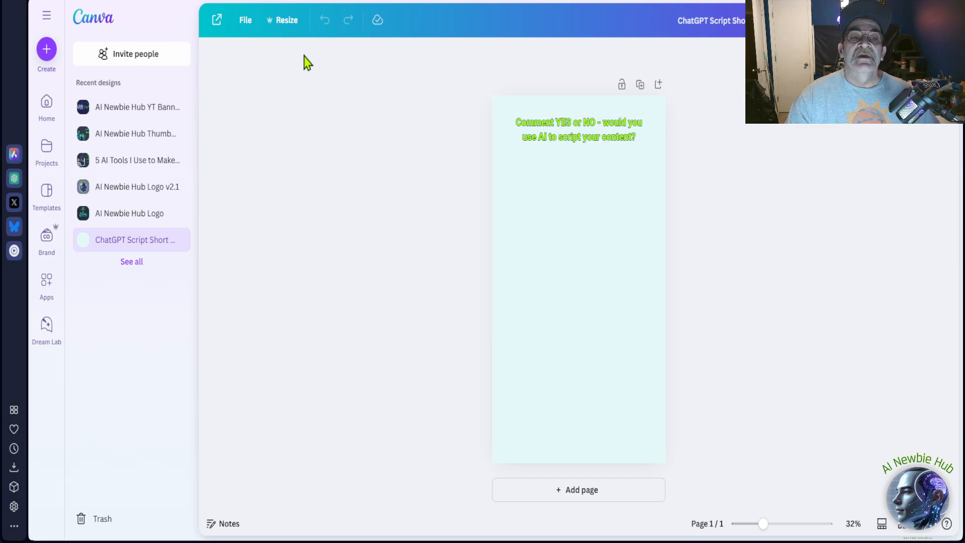
Return to the Canva home page and browse the recent designs down through the older projects and back.
click(47, 108)
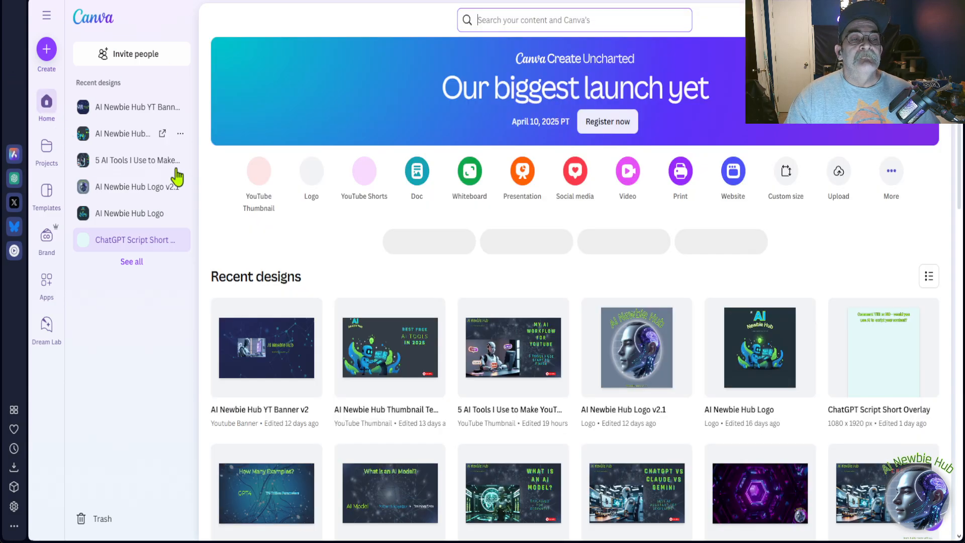
scroll(402, 327, down, 6)
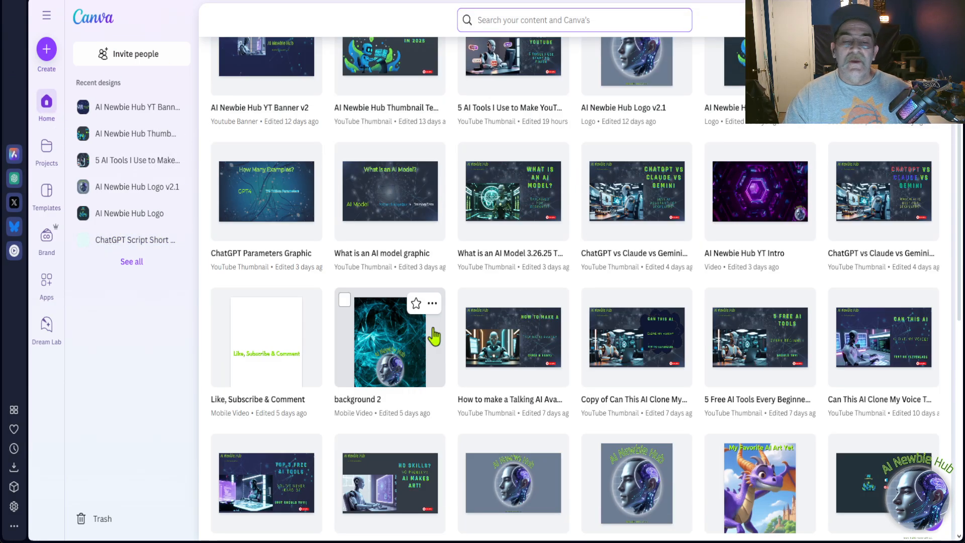
scroll(452, 352, down, 8)
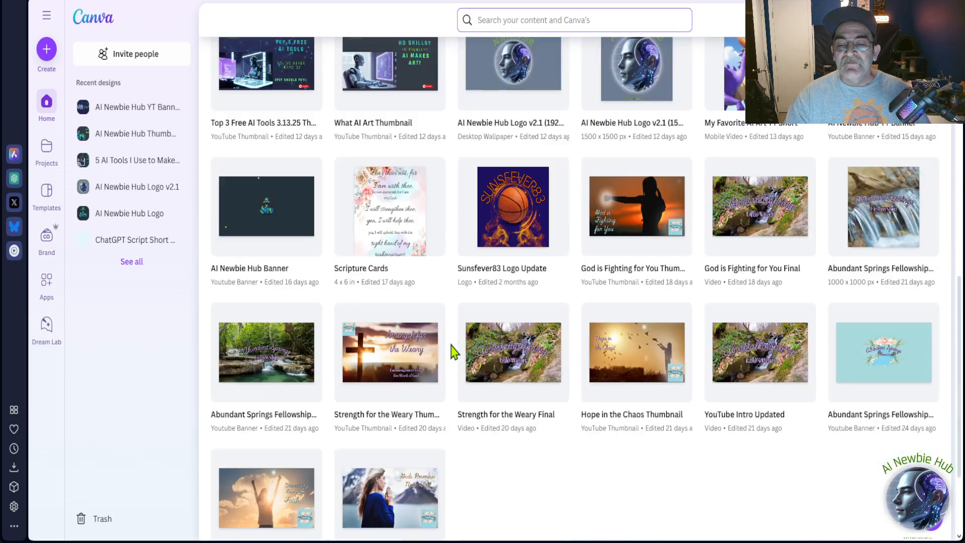
scroll(453, 352, up, 1)
scroll(451, 350, down, 17)
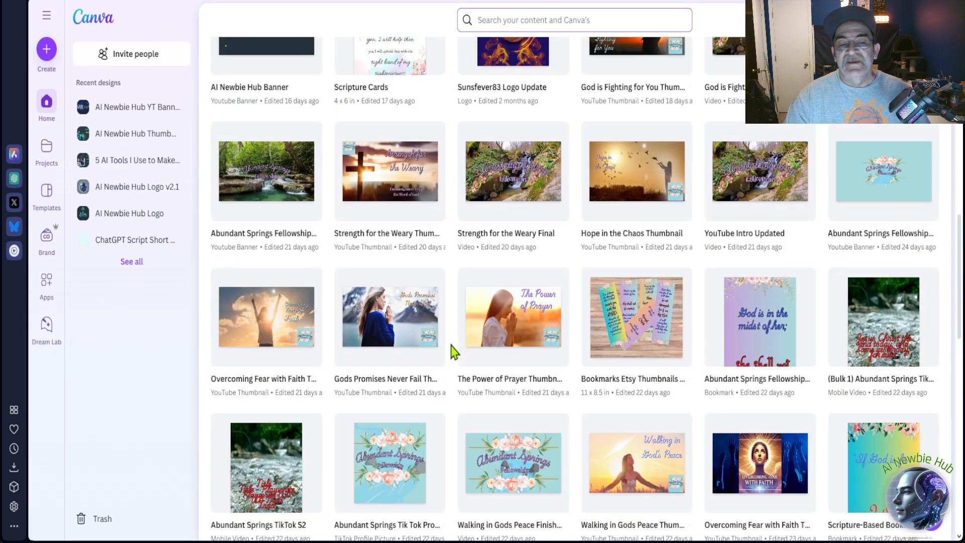
scroll(451, 351, down, 12)
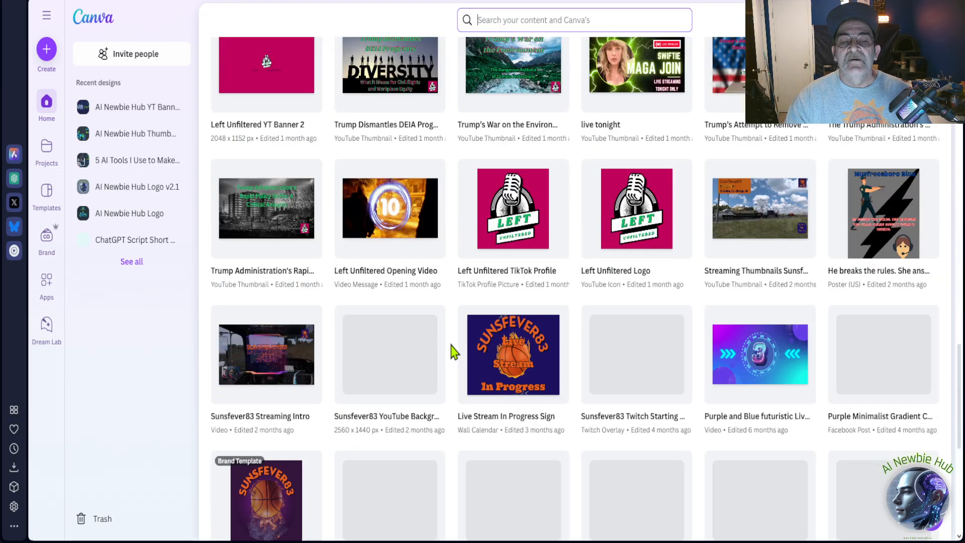
scroll(451, 351, down, 5)
scroll(451, 350, up, 20)
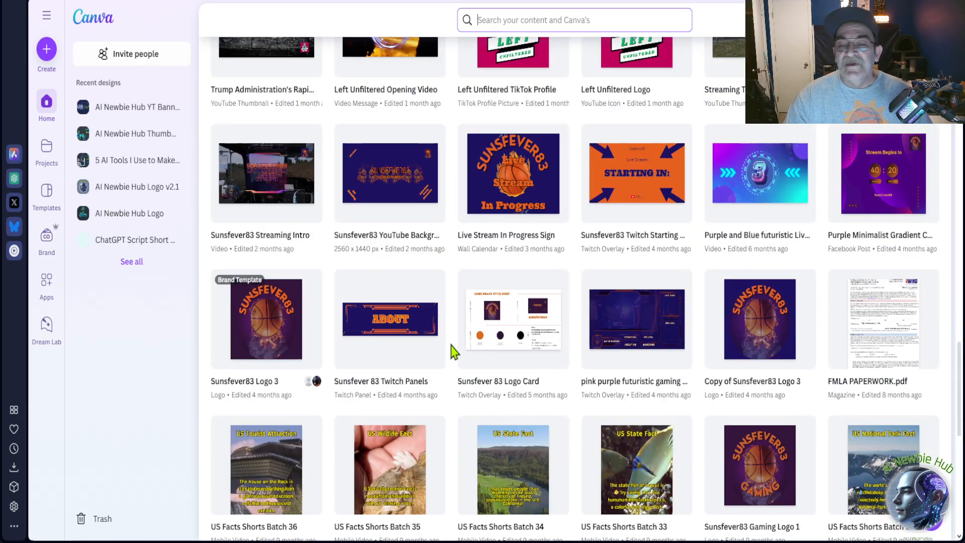
scroll(451, 350, up, 20)
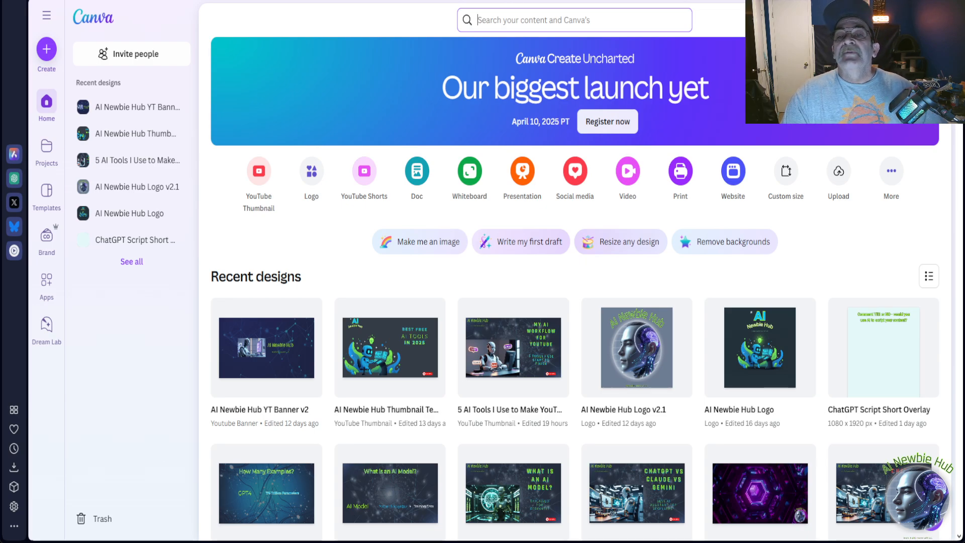
Switch to OpusClip's "What is an AI Model.mkv" clips and view the viral score explanation for the first clip.
key(ctrl+Tab)
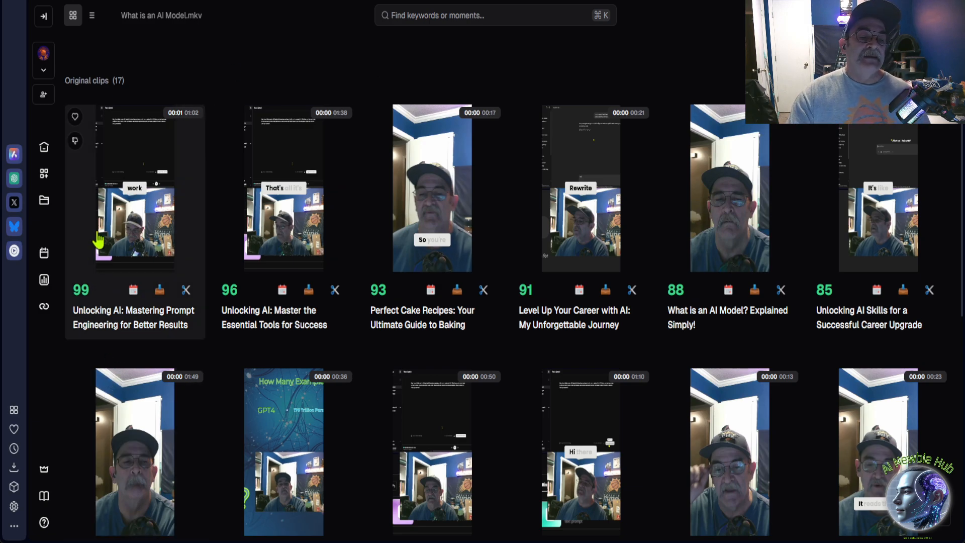
mouse_move(76, 289)
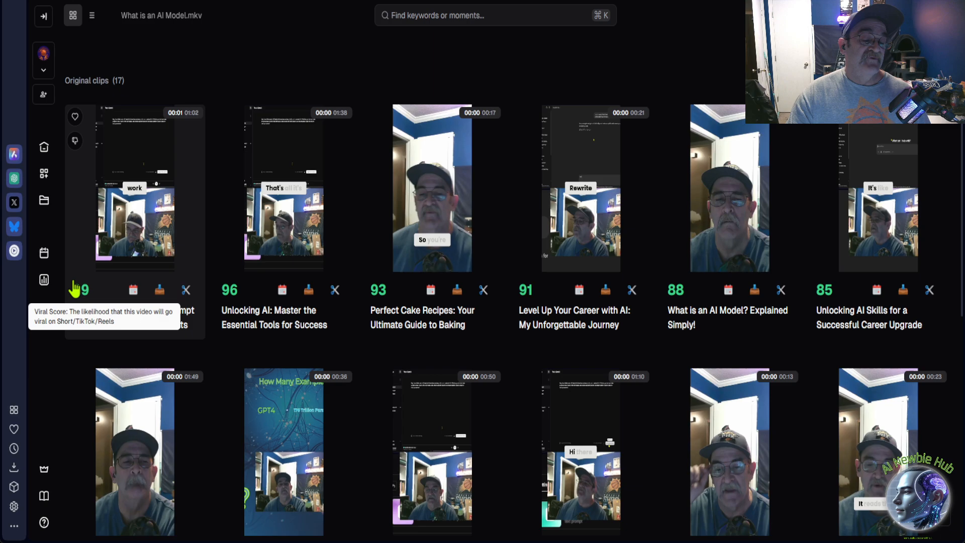